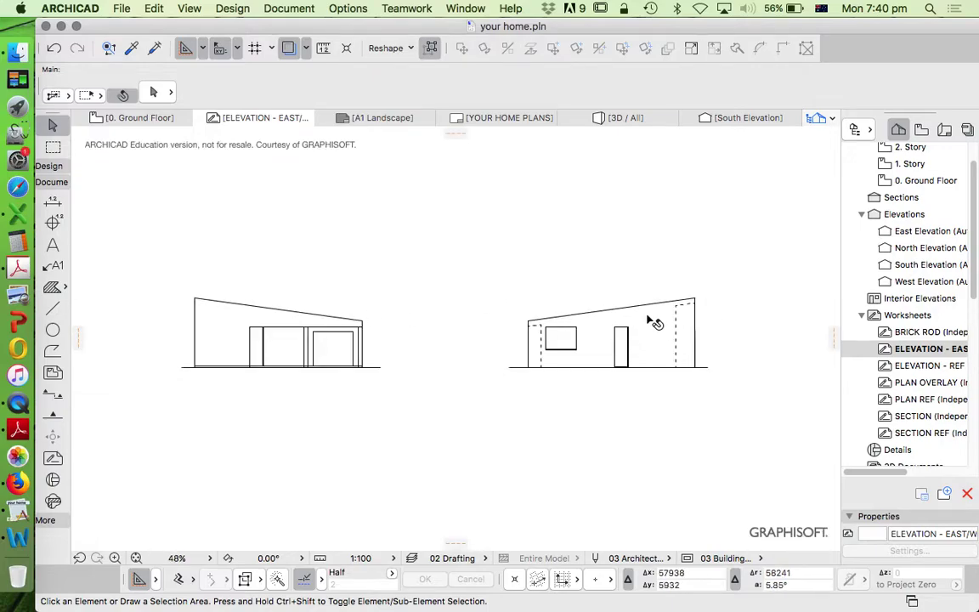
Show the PLAN OVERLAY worksheet as the trace reference behind the east and west elevations
{"action": "scroll", "coordinate": [556, 342], "scroll_direction": "up", "scroll_amount": 3}
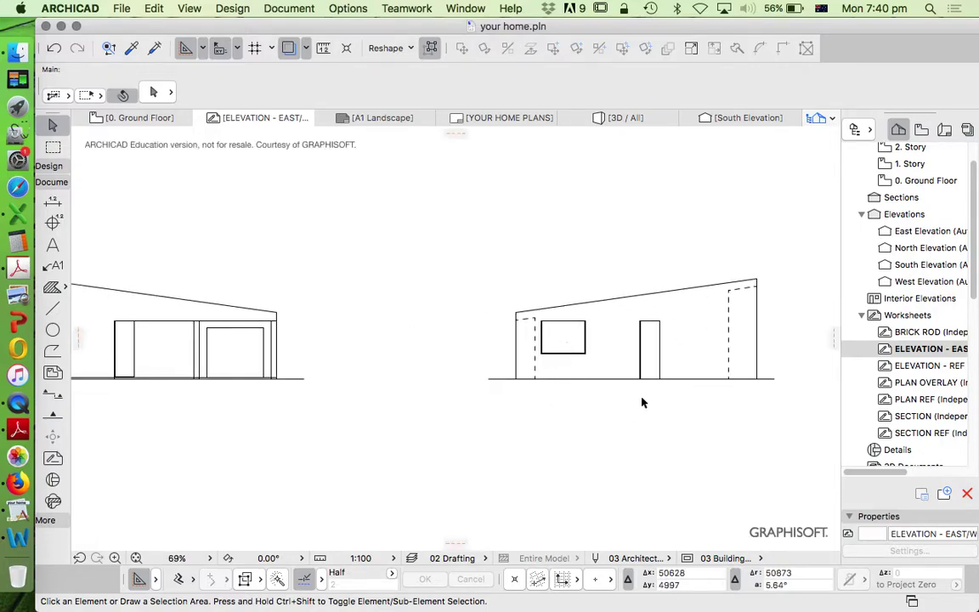
{"action": "scroll", "coordinate": [642, 403], "scroll_direction": "down", "scroll_amount": 3}
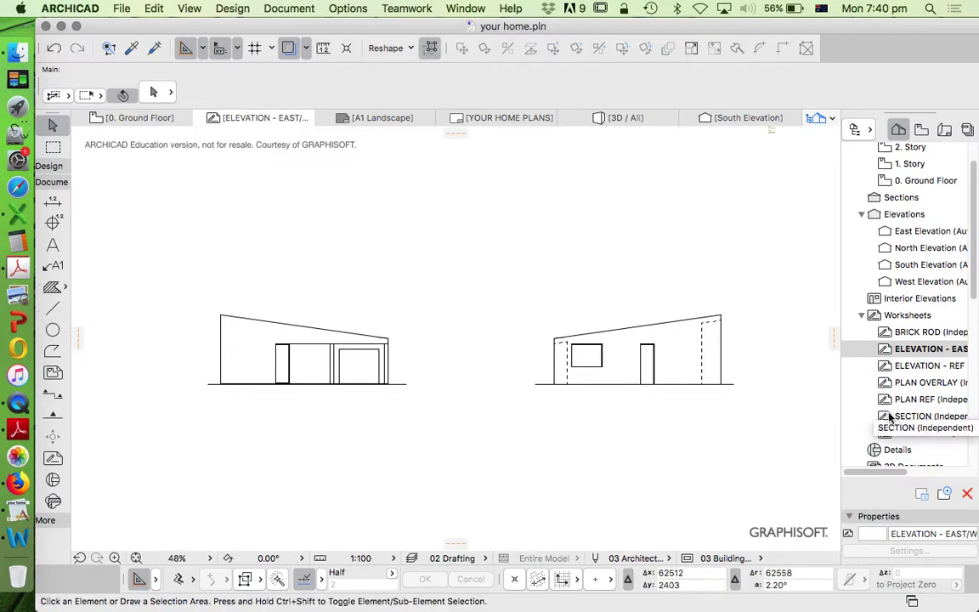
{"action": "right_click", "coordinate": [922, 384]}
{"action": "left_click", "coordinate": [769, 432]}
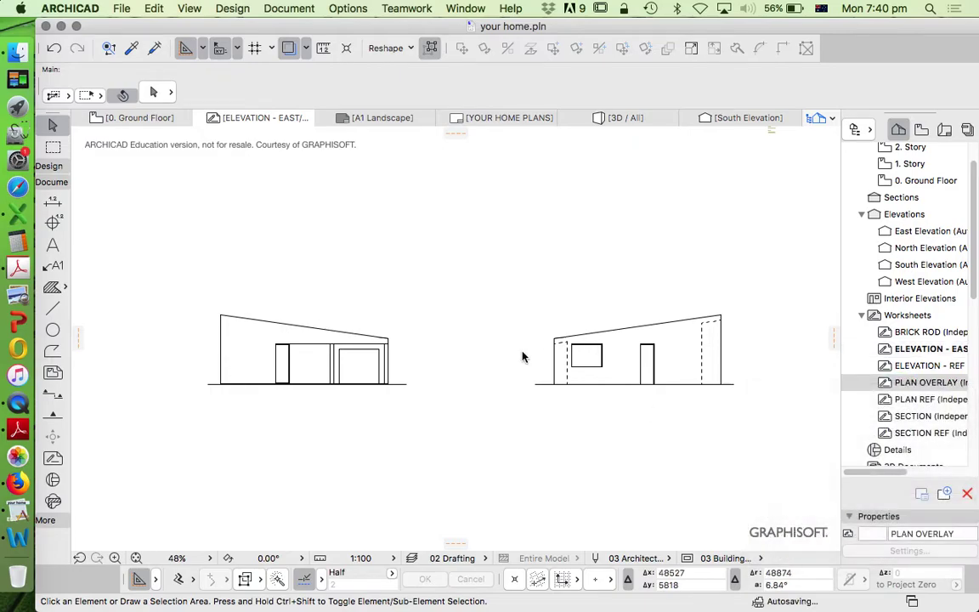
{"action": "scroll", "coordinate": [598, 370], "scroll_direction": "down", "scroll_amount": 10}
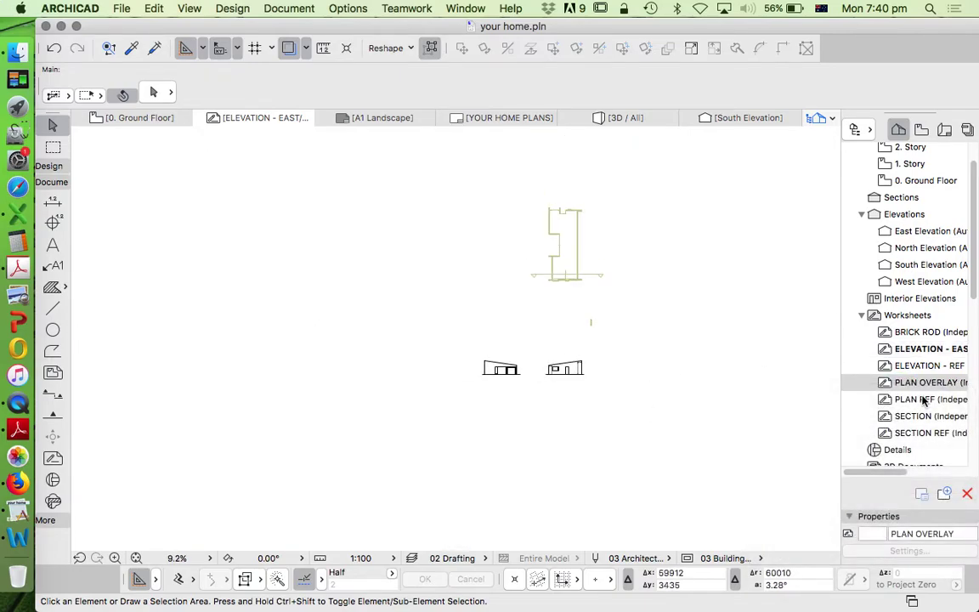
Show the SECTION worksheet as the trace reference and compare it with the elevation of the garage side
{"action": "right_click", "coordinate": [860, 435]}
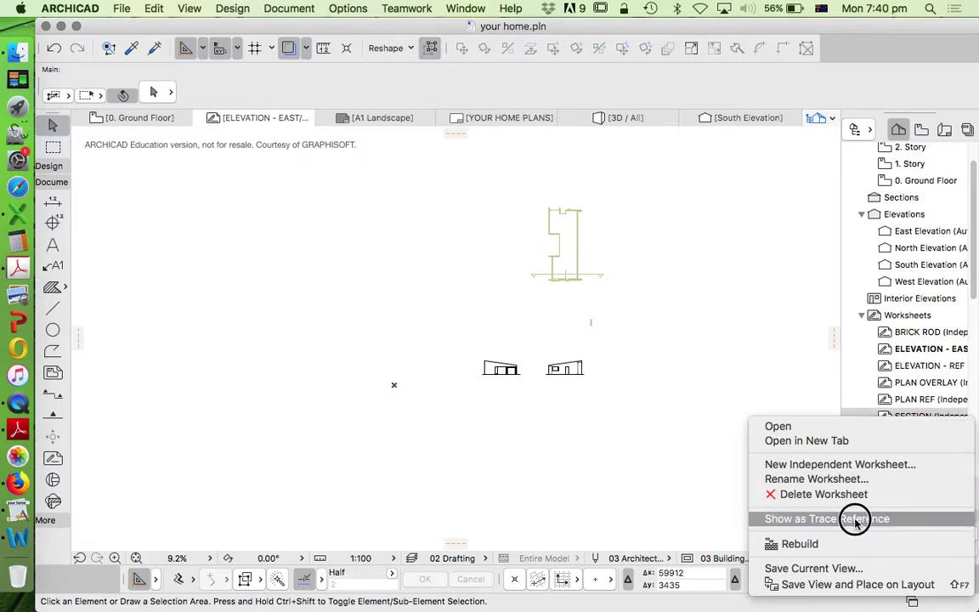
{"action": "left_click", "coordinate": [855, 522]}
{"action": "scroll", "coordinate": [510, 374], "scroll_direction": "up", "scroll_amount": 10}
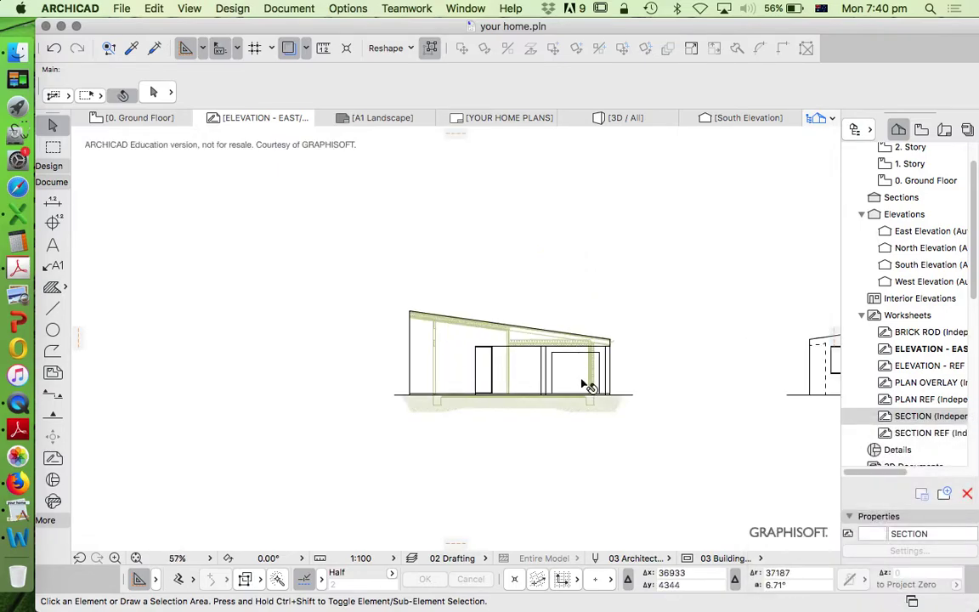
{"action": "scroll", "coordinate": [583, 385], "scroll_direction": "down", "scroll_amount": 4}
{"action": "scroll", "coordinate": [807, 440], "scroll_direction": "up", "scroll_amount": 2}
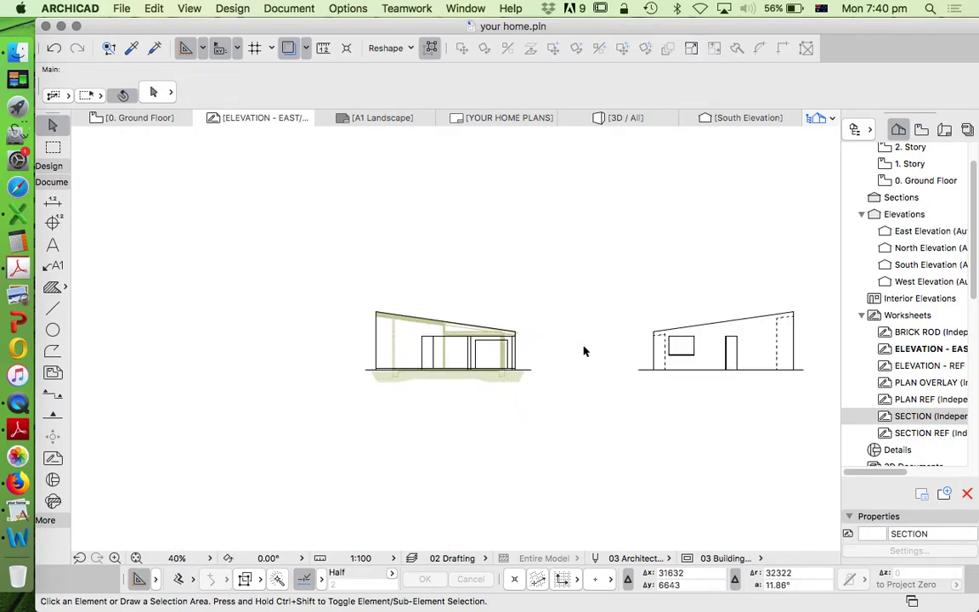
Open the ELEVATION - REF worksheet and examine the west elevation's roof slope, openings and garage
{"action": "double_click", "coordinate": [911, 367]}
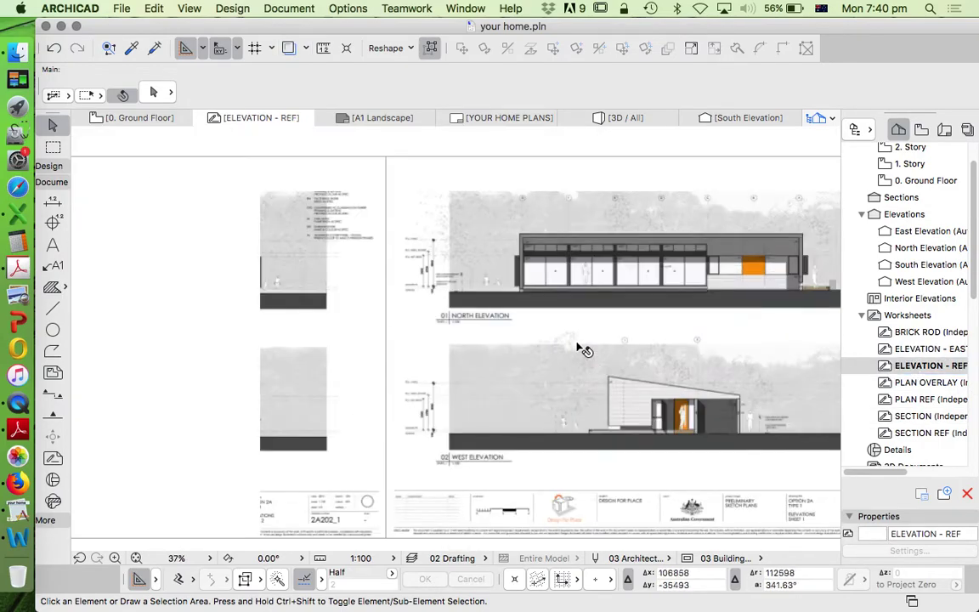
{"action": "scroll", "coordinate": [721, 396], "scroll_direction": "up", "scroll_amount": 10}
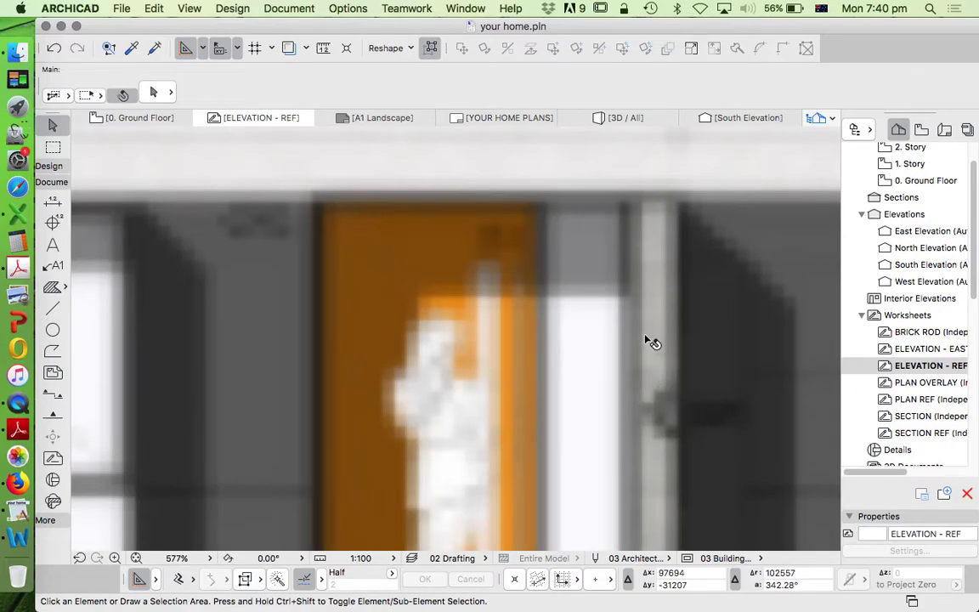
{"action": "scroll", "coordinate": [652, 342], "scroll_direction": "down", "scroll_amount": 12}
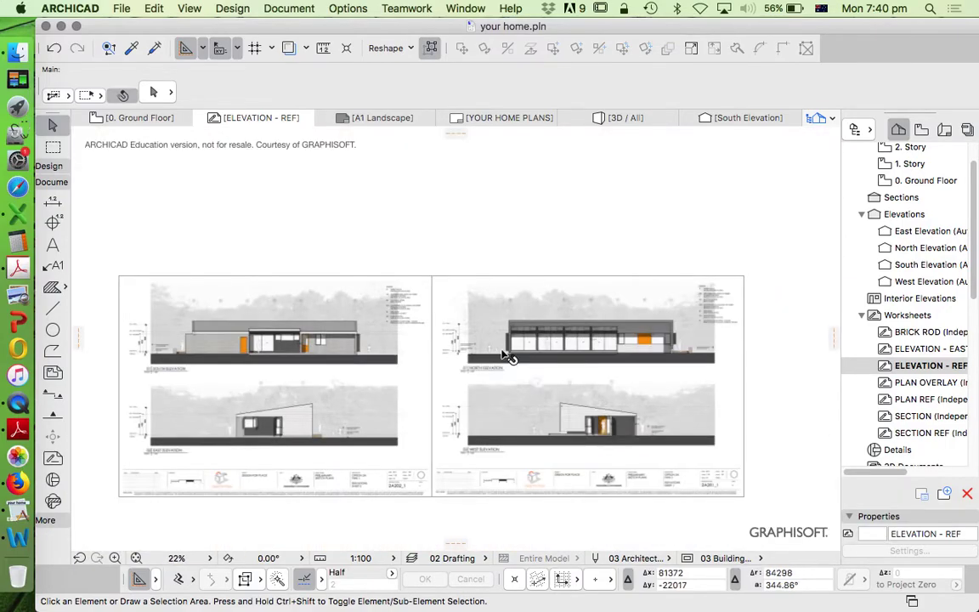
{"action": "scroll", "coordinate": [623, 466], "scroll_direction": "up", "scroll_amount": 3}
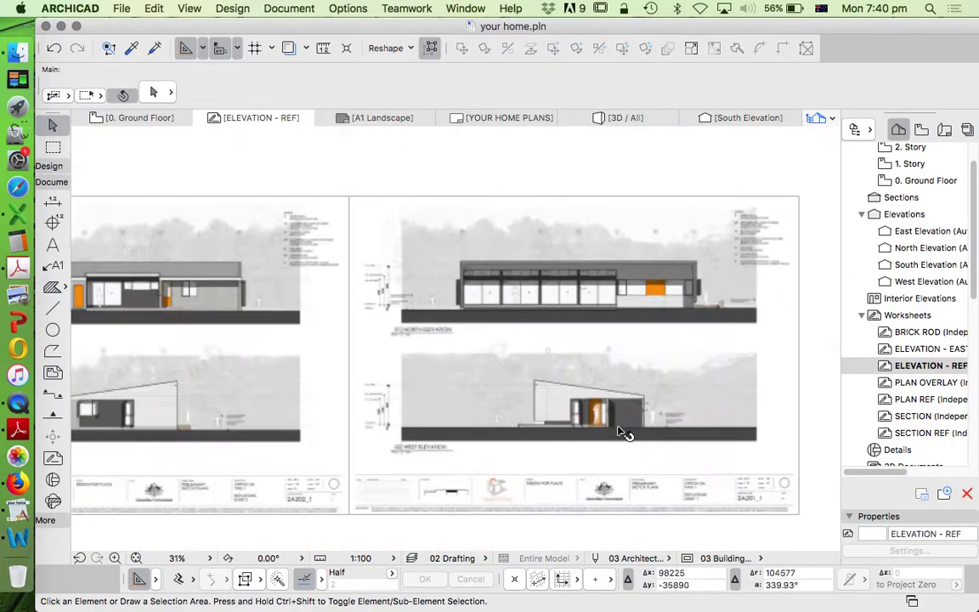
{"action": "scroll", "coordinate": [623, 432], "scroll_direction": "up", "scroll_amount": 1}
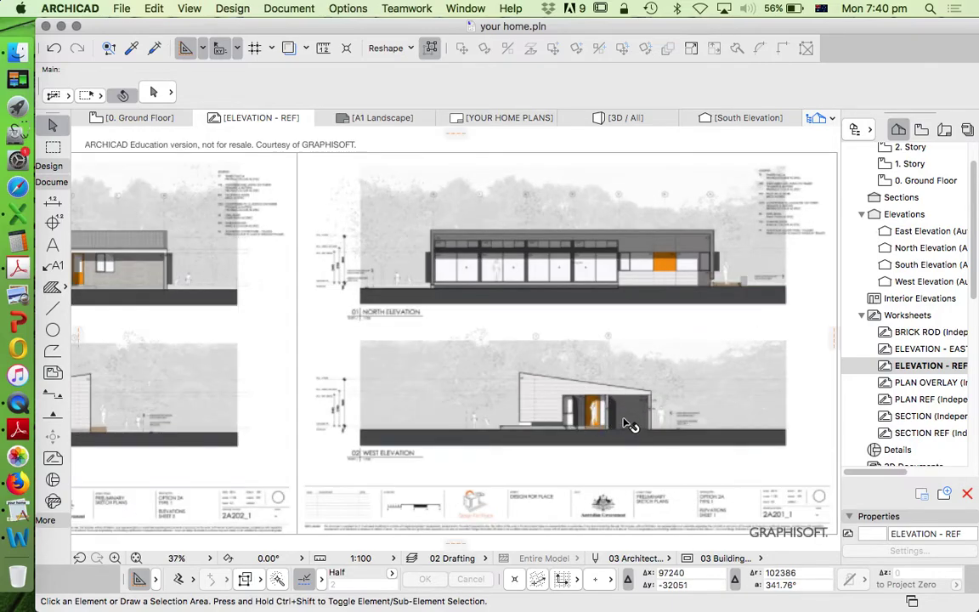
{"action": "scroll", "coordinate": [646, 406], "scroll_direction": "up", "scroll_amount": 6}
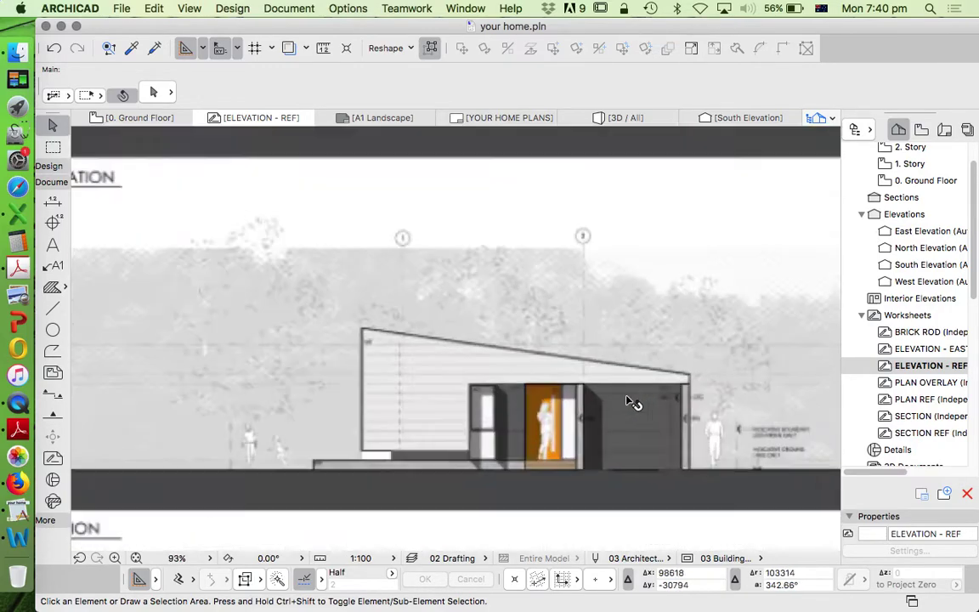
{"action": "left_click", "coordinate": [53, 308]}
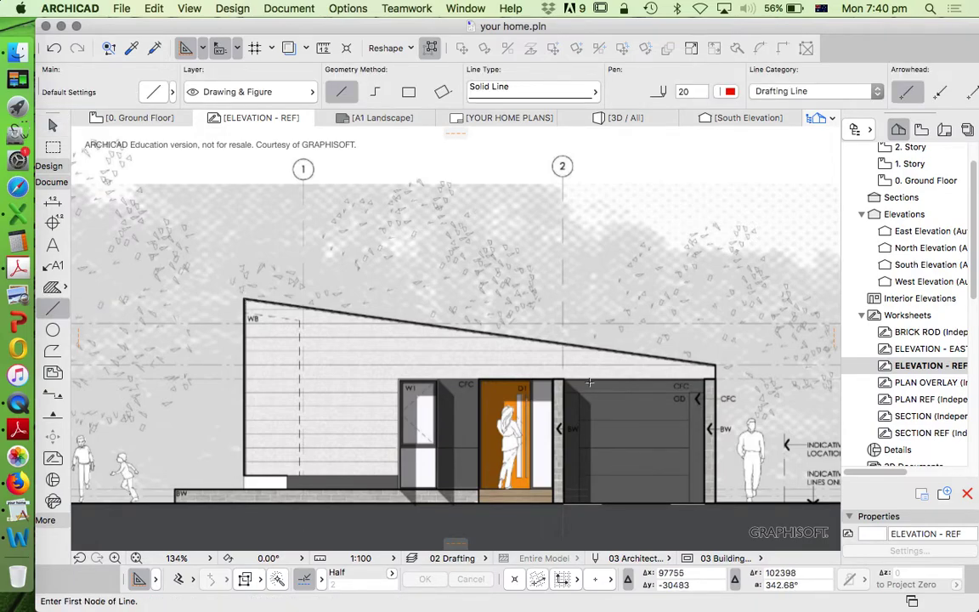
{"action": "scroll", "coordinate": [669, 390], "scroll_direction": "down", "scroll_amount": 4}
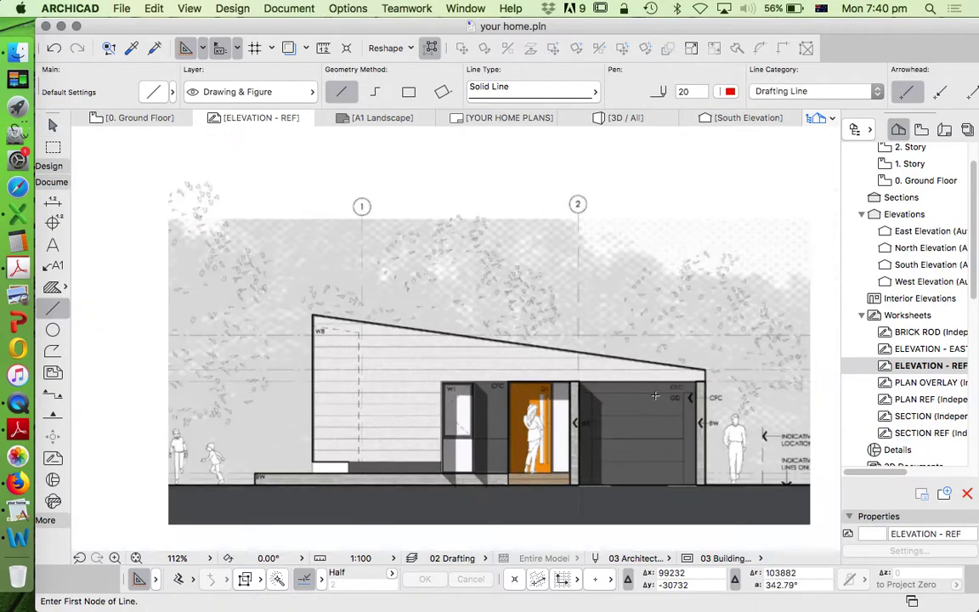
{"action": "scroll", "coordinate": [408, 410], "scroll_direction": "up", "scroll_amount": 2}
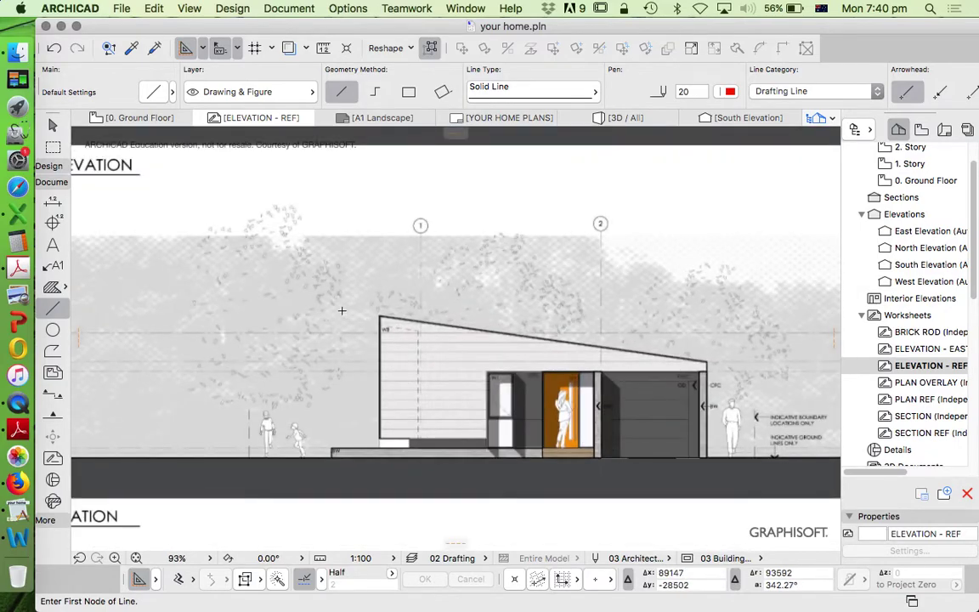
{"action": "scroll", "coordinate": [684, 397], "scroll_direction": "down", "scroll_amount": 5}
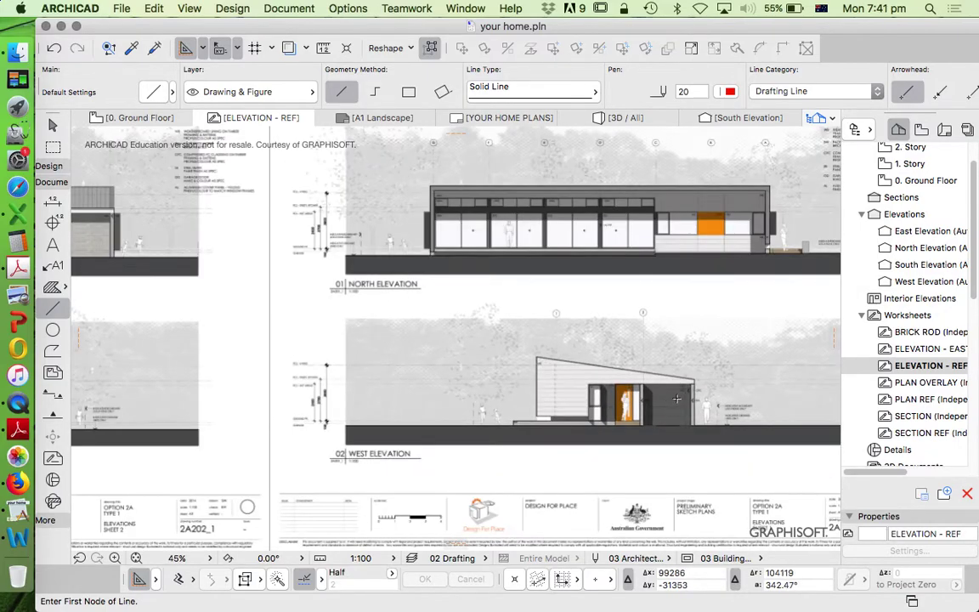
Examine the east elevation on the reference sheet, including its window, door and end walls
{"action": "scroll", "coordinate": [150, 395], "scroll_direction": "up", "scroll_amount": 5}
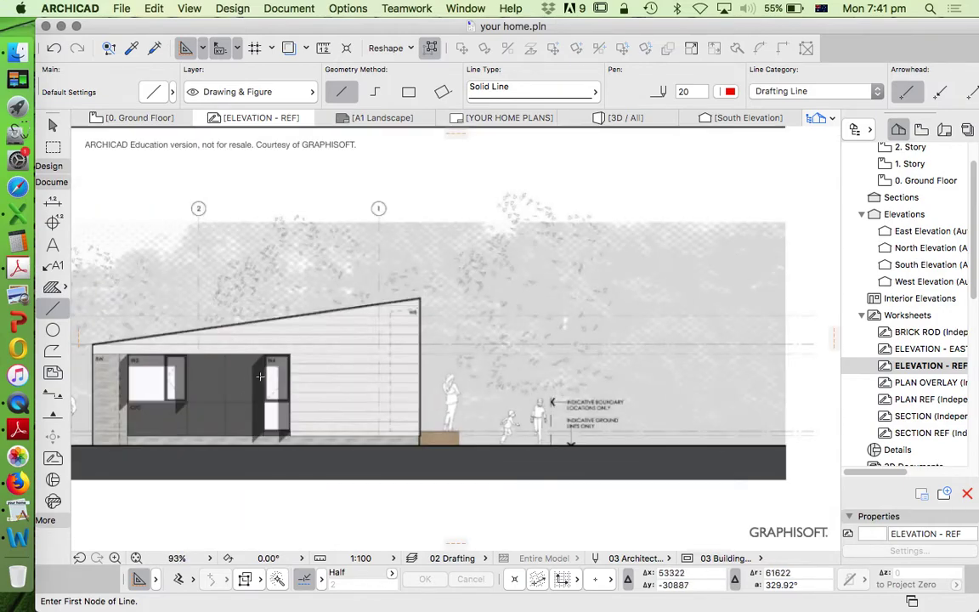
{"action": "scroll", "coordinate": [184, 379], "scroll_direction": "down", "scroll_amount": 1}
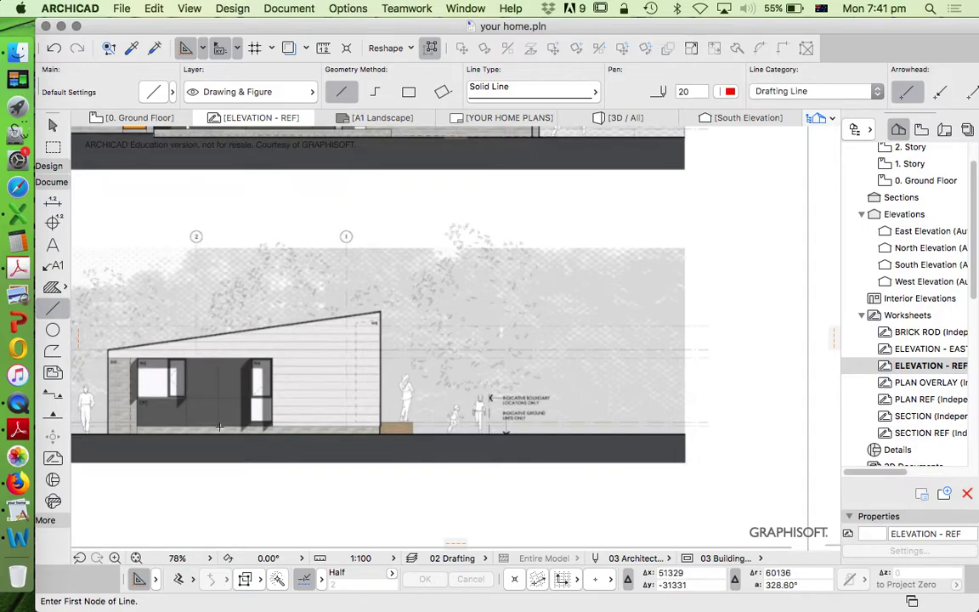
{"action": "scroll", "coordinate": [129, 398], "scroll_direction": "up", "scroll_amount": 3}
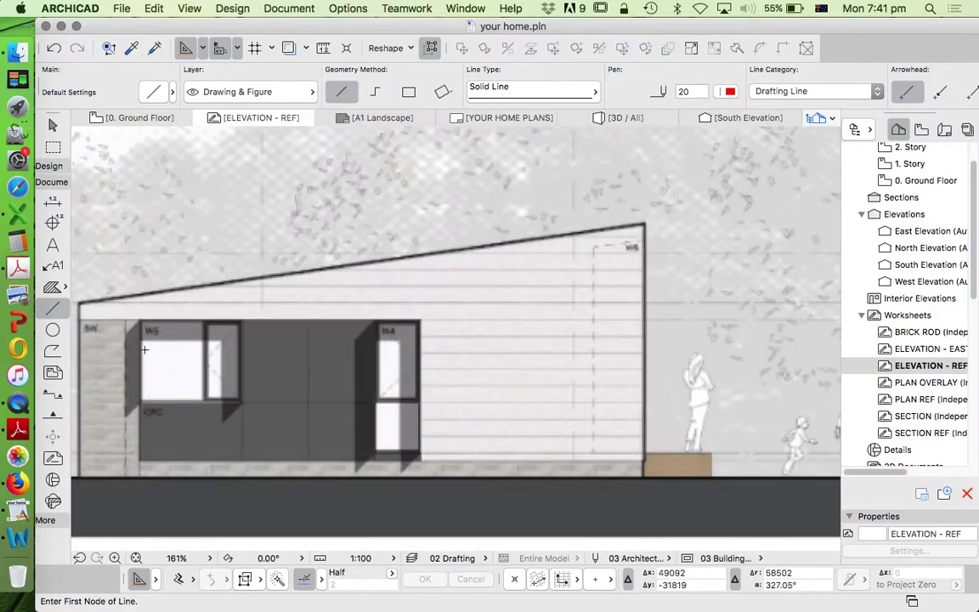
{"action": "scroll", "coordinate": [144, 349], "scroll_direction": "down", "scroll_amount": 4}
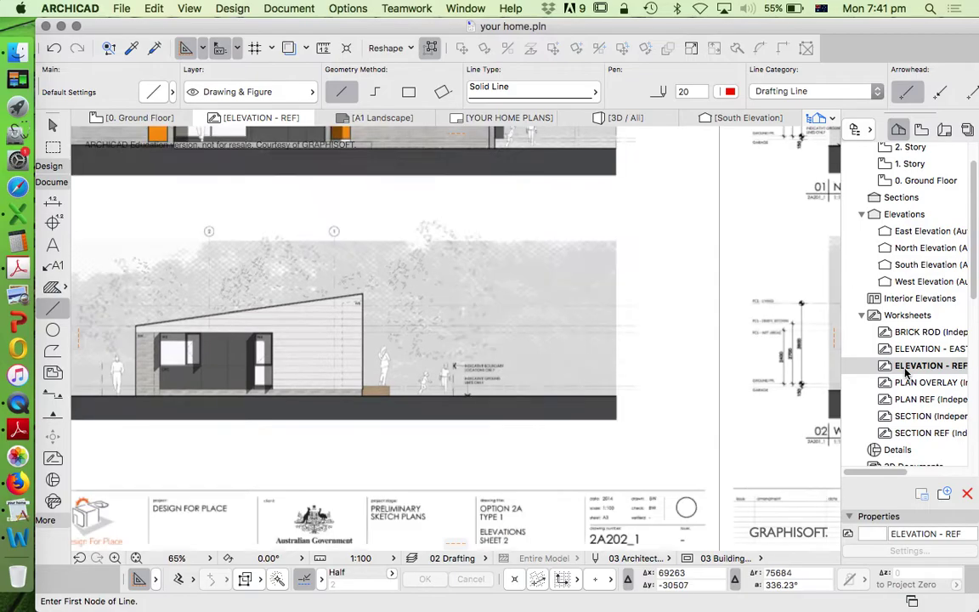
{"action": "scroll", "coordinate": [722, 352], "scroll_direction": "down", "scroll_amount": 4}
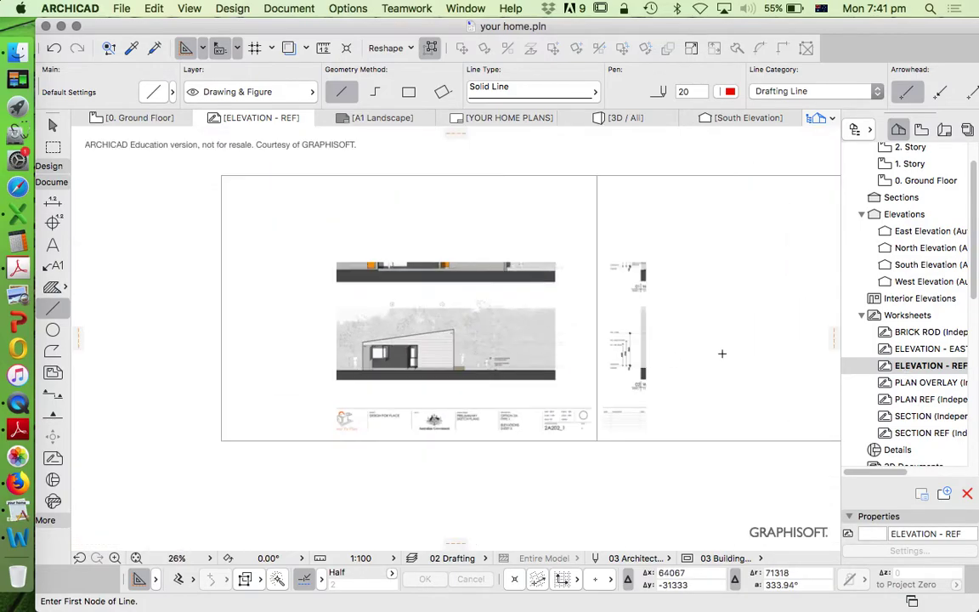
Return to the east/west elevation worksheet and turn off the trace reference
{"action": "double_click", "coordinate": [926, 348]}
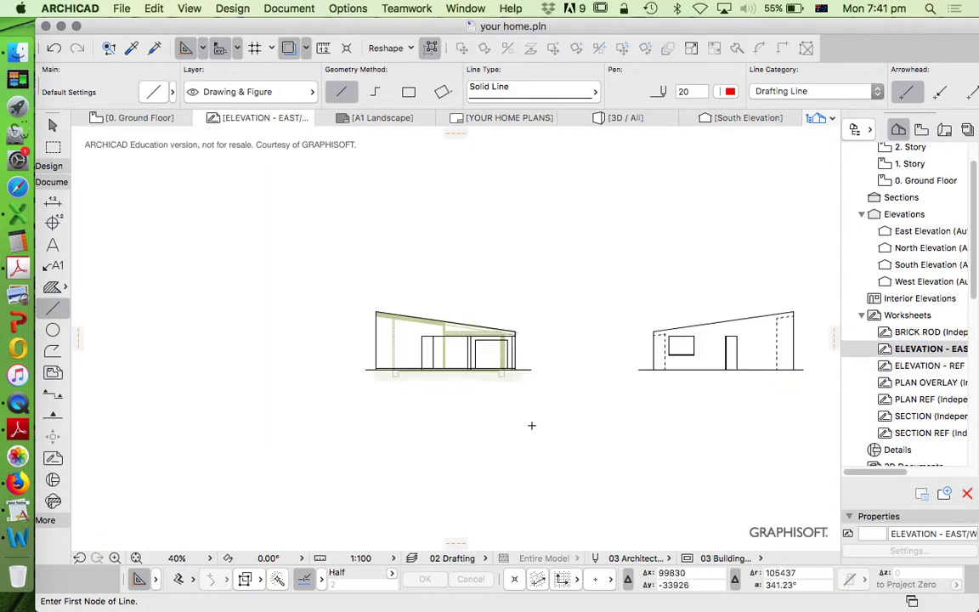
{"action": "scroll", "coordinate": [783, 337], "scroll_direction": "up", "scroll_amount": 2}
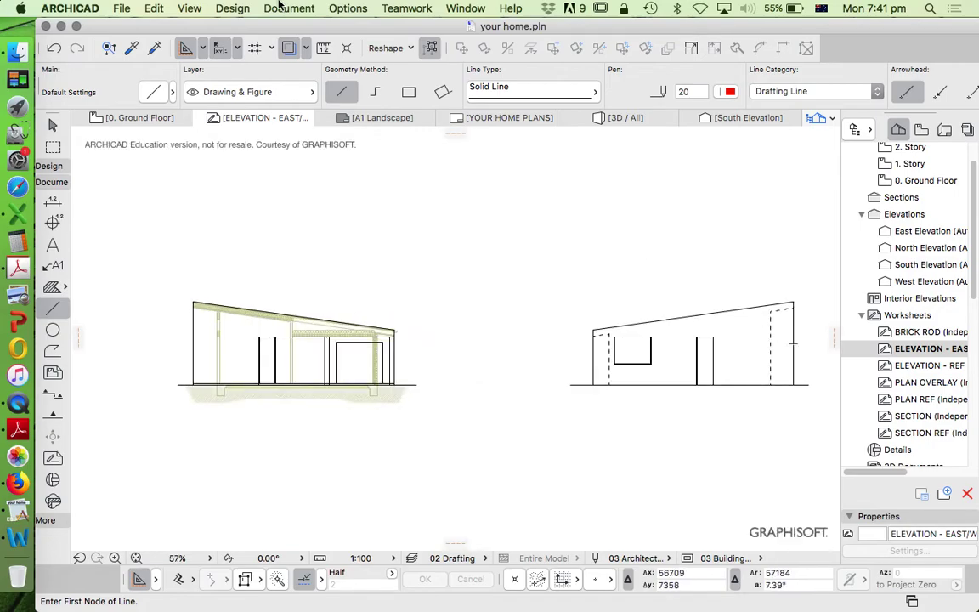
{"action": "left_click", "coordinate": [289, 49]}
{"action": "scroll", "coordinate": [318, 369], "scroll_direction": "up", "scroll_amount": 2}
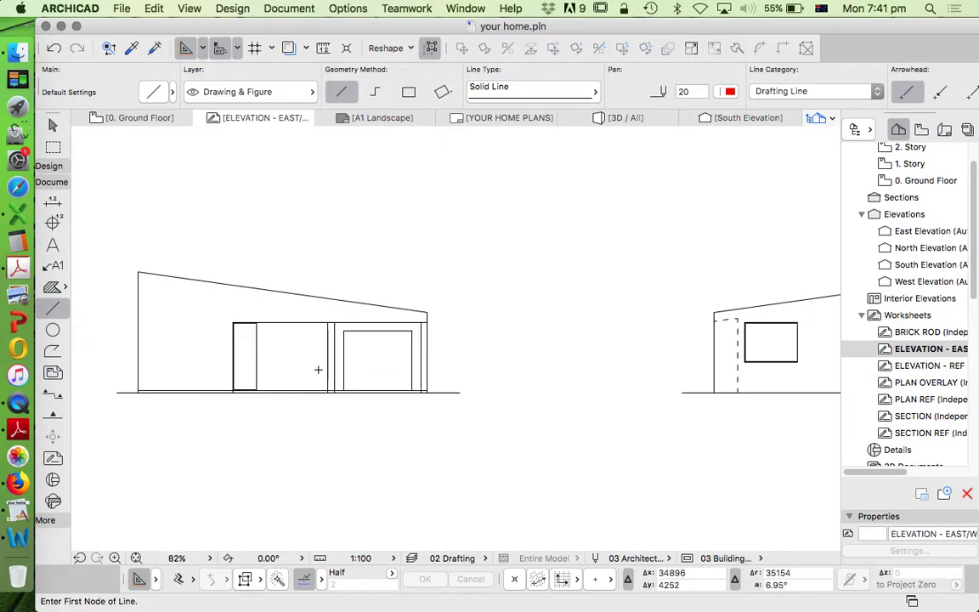
Replace the sloped dashed line at the low end of the east elevation with a horizontal dashed line about 830 long, matching its line settings
{"action": "scroll", "coordinate": [362, 365], "scroll_direction": "down", "scroll_amount": 1}
{"action": "middle_click_drag", "start_coordinate": [745, 353], "coordinate": [635, 352]}
{"action": "scroll", "coordinate": [622, 340], "scroll_direction": "up", "scroll_amount": 7}
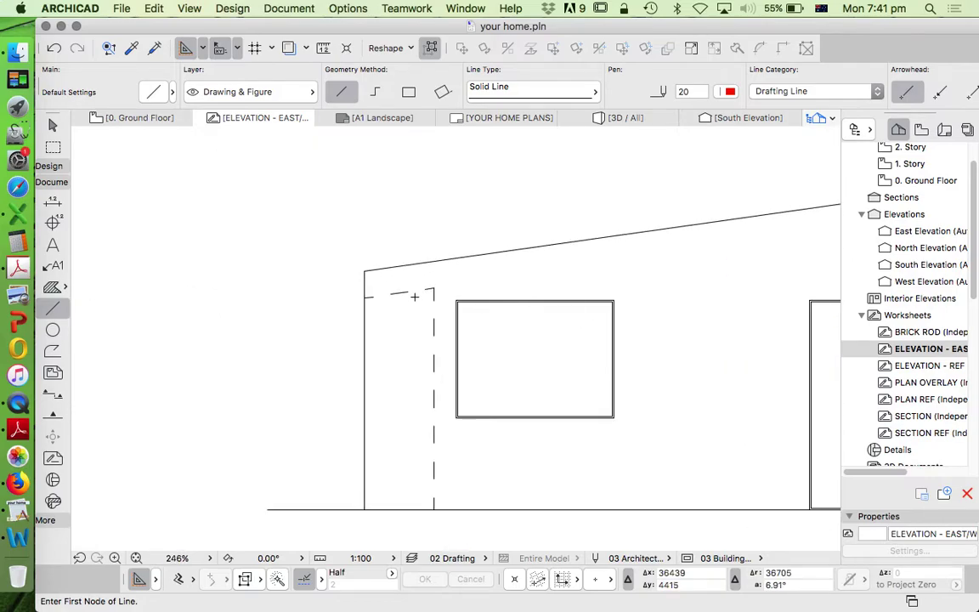
{"action": "scroll", "coordinate": [569, 303], "scroll_direction": "down", "scroll_amount": 2}
{"action": "scroll", "coordinate": [568, 303], "scroll_direction": "down", "scroll_amount": 4}
{"action": "scroll", "coordinate": [468, 311], "scroll_direction": "up", "scroll_amount": 7}
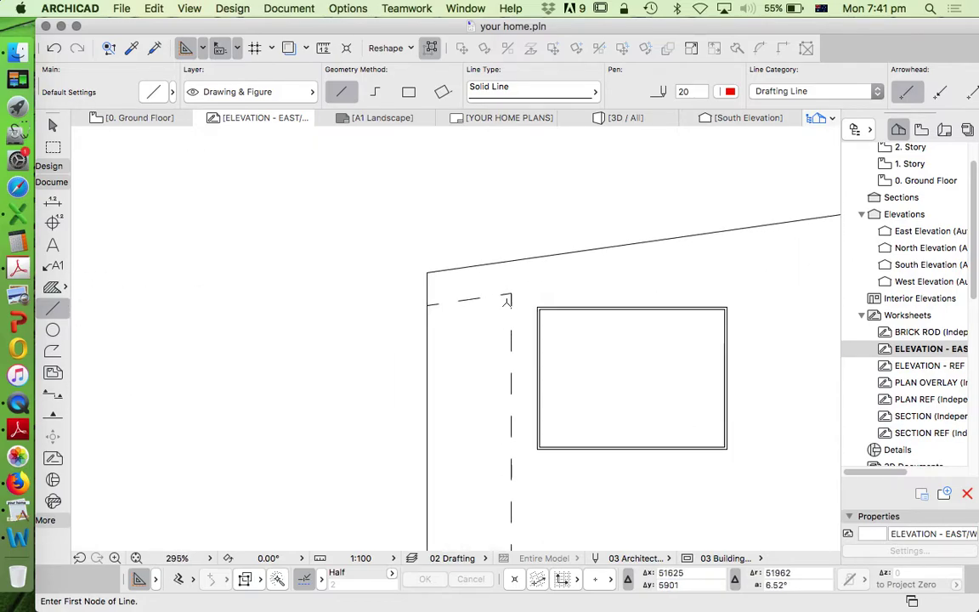
{"action": "left_click", "coordinate": [465, 301], "text": "shift"}
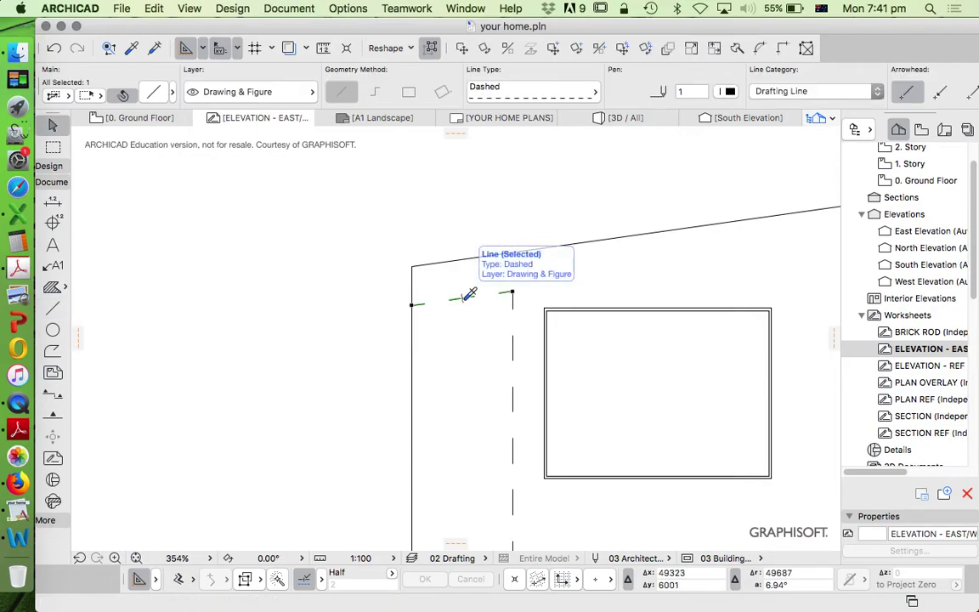
{"action": "left_click", "coordinate": [453, 216], "text": "shift"}
{"action": "left_click", "coordinate": [412, 305]}
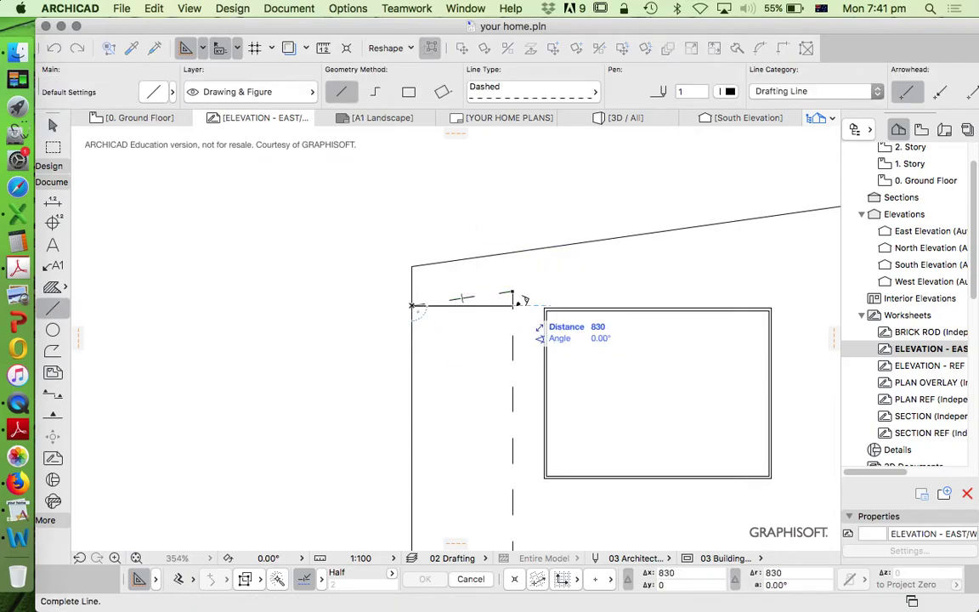
{"action": "left_click", "coordinate": [513, 305]}
{"action": "scroll", "coordinate": [514, 297], "scroll_direction": "up", "scroll_amount": 5}
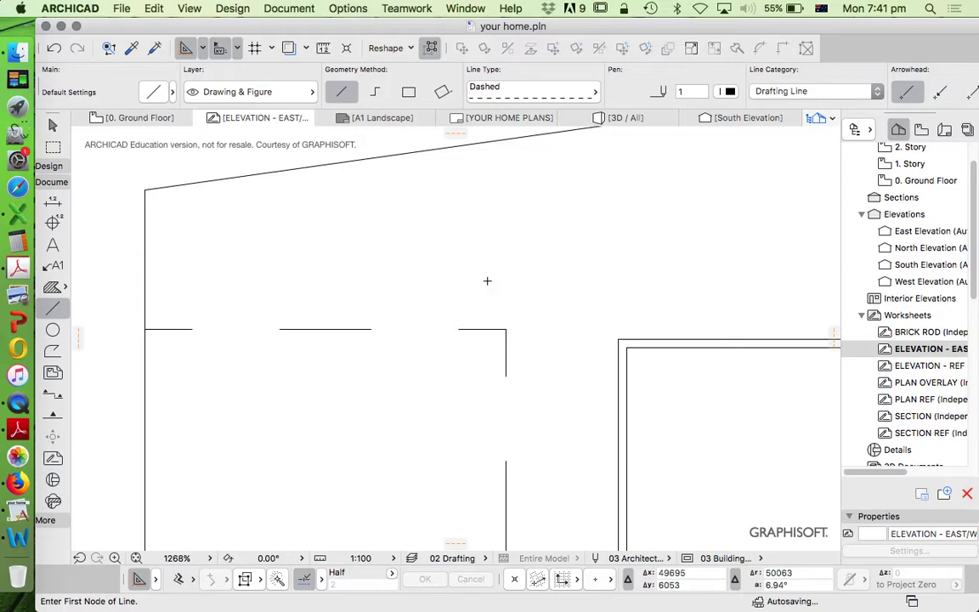
{"action": "scroll", "coordinate": [535, 299], "scroll_direction": "down", "scroll_amount": 10}
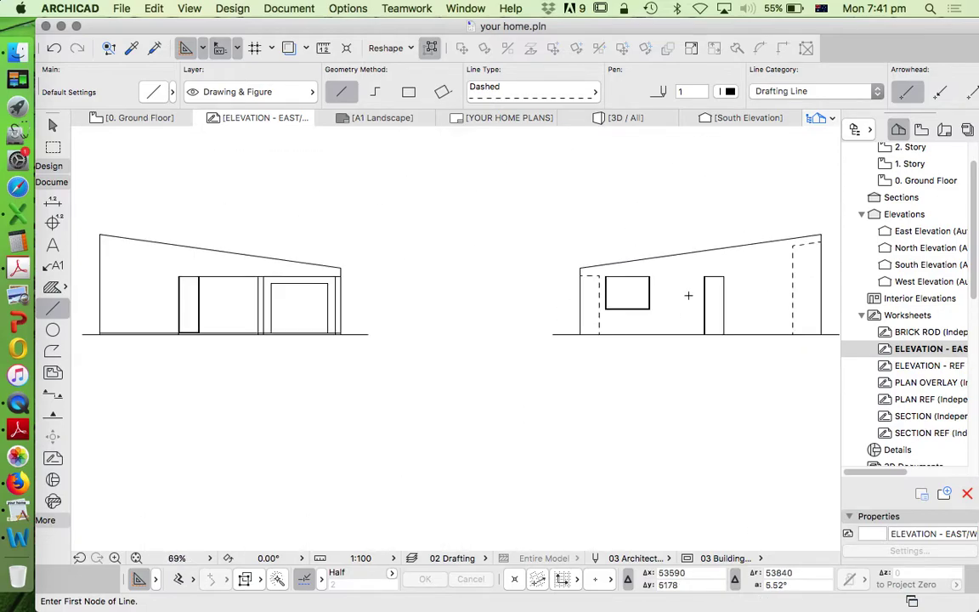
Show the ELEVATION - REF worksheet as a trace reference behind the drafted east and west elevations
{"action": "scroll", "coordinate": [467, 280], "scroll_direction": "down", "scroll_amount": 4}
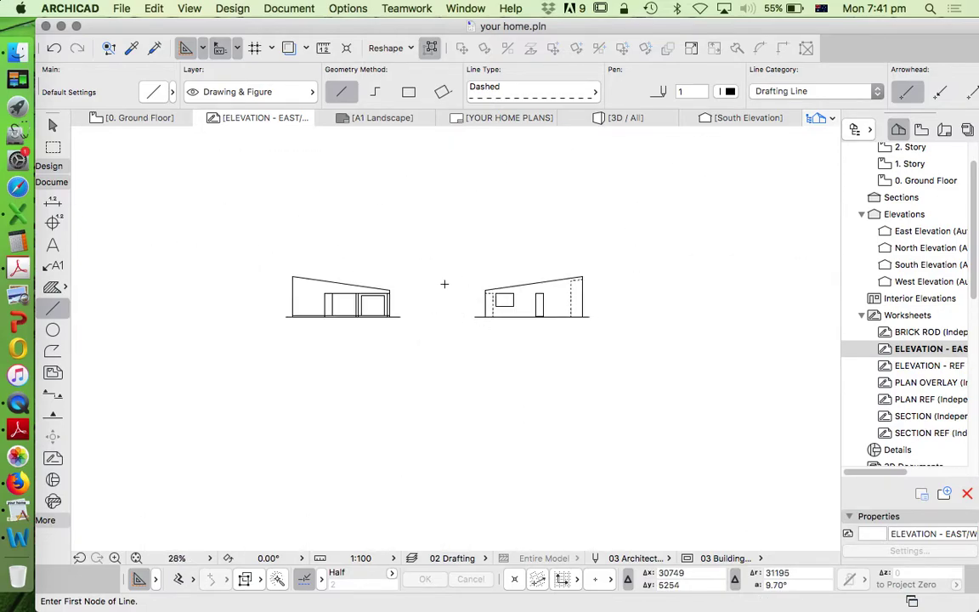
{"action": "scroll", "coordinate": [544, 293], "scroll_direction": "up", "scroll_amount": 2}
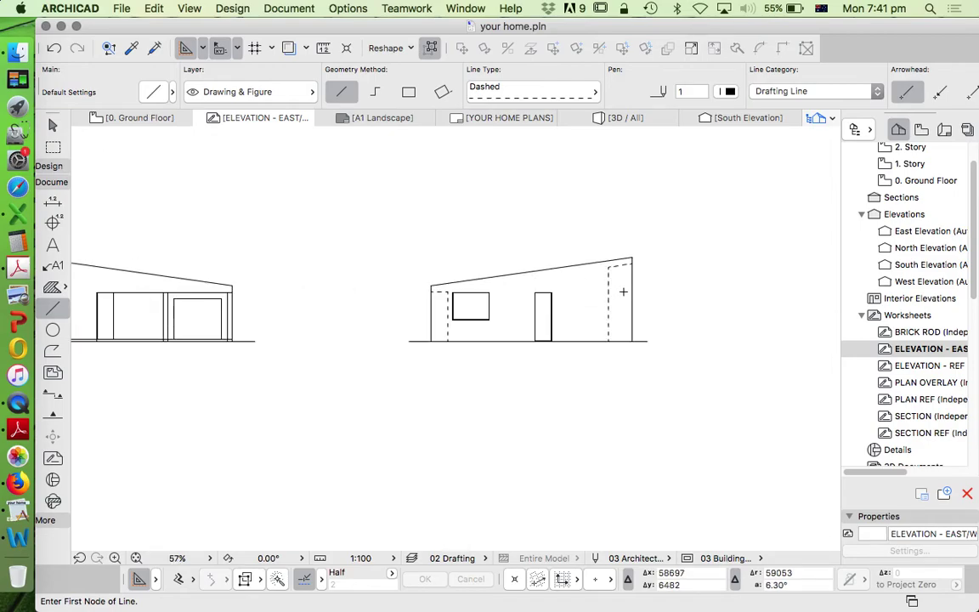
{"action": "scroll", "coordinate": [780, 368], "scroll_direction": "down", "scroll_amount": 2}
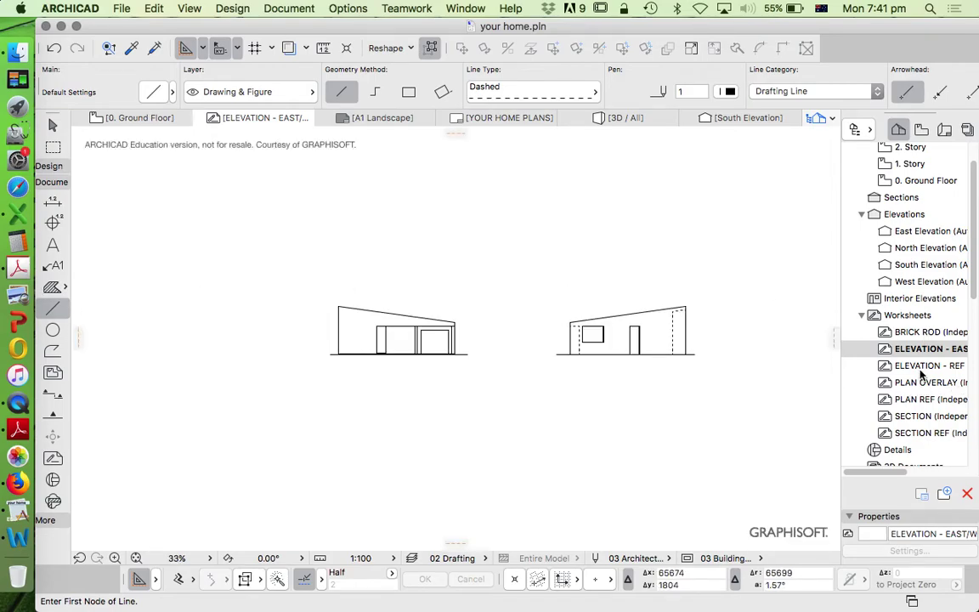
{"action": "right_click", "coordinate": [918, 369]}
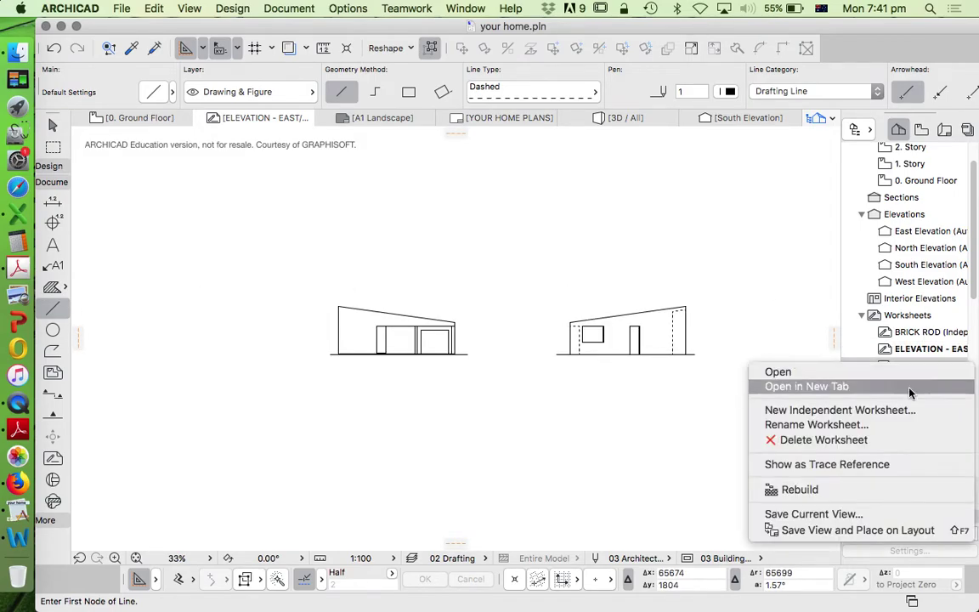
{"action": "left_click", "coordinate": [856, 461]}
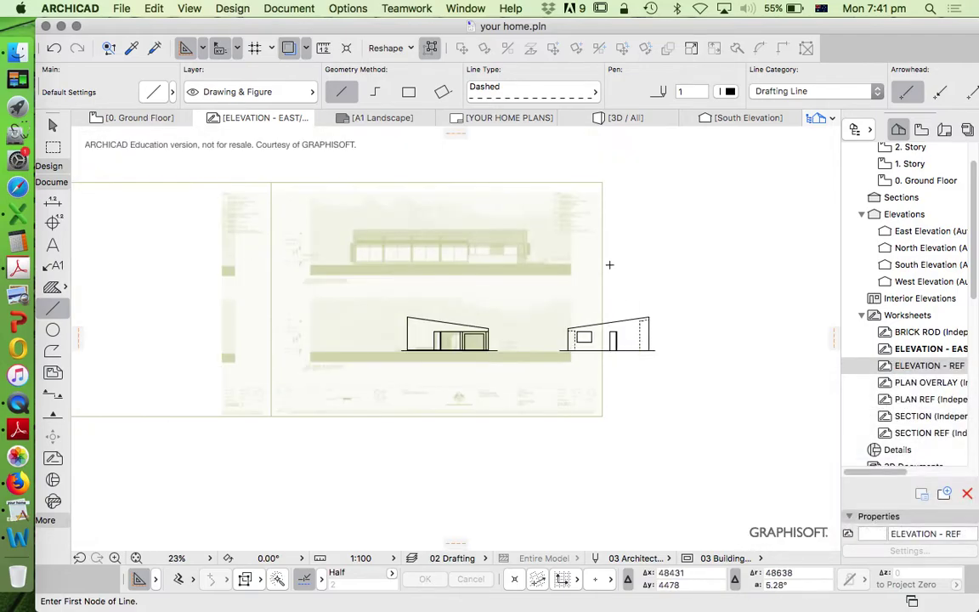
Compare the drafted west elevation with the traced reference, checking the roof slope, end wall, window, entry, posts and garage door
{"action": "scroll", "coordinate": [497, 341], "scroll_direction": "up", "scroll_amount": 5}
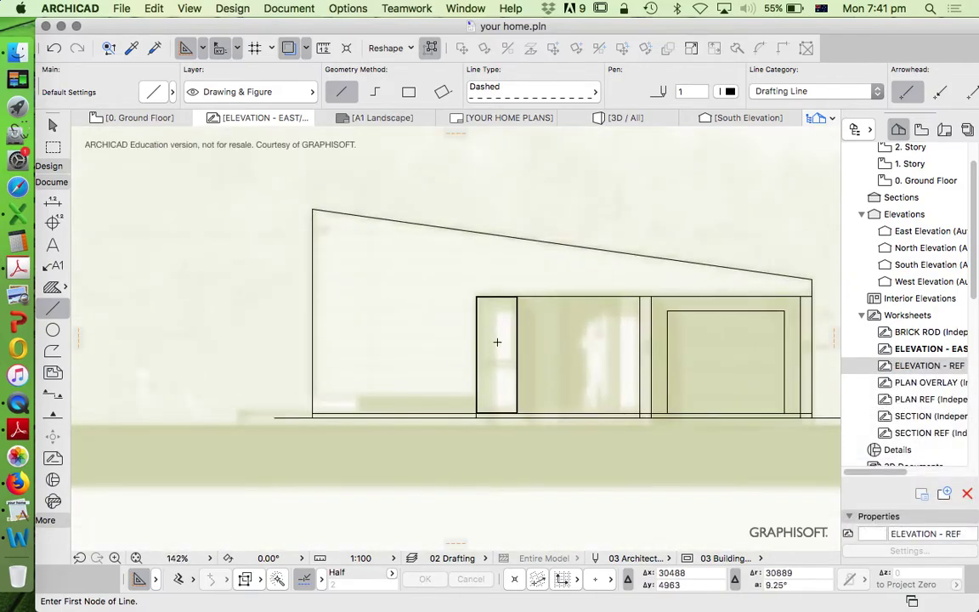
{"action": "scroll", "coordinate": [498, 342], "scroll_direction": "up", "scroll_amount": 3}
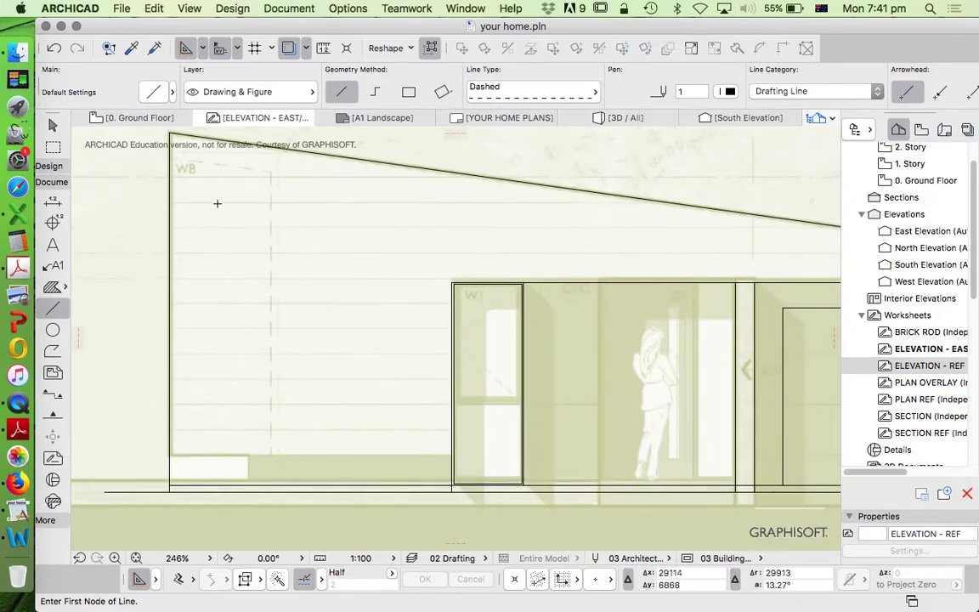
{"action": "scroll", "coordinate": [218, 204], "scroll_direction": "down", "scroll_amount": 1}
{"action": "scroll", "coordinate": [515, 299], "scroll_direction": "up", "scroll_amount": 1}
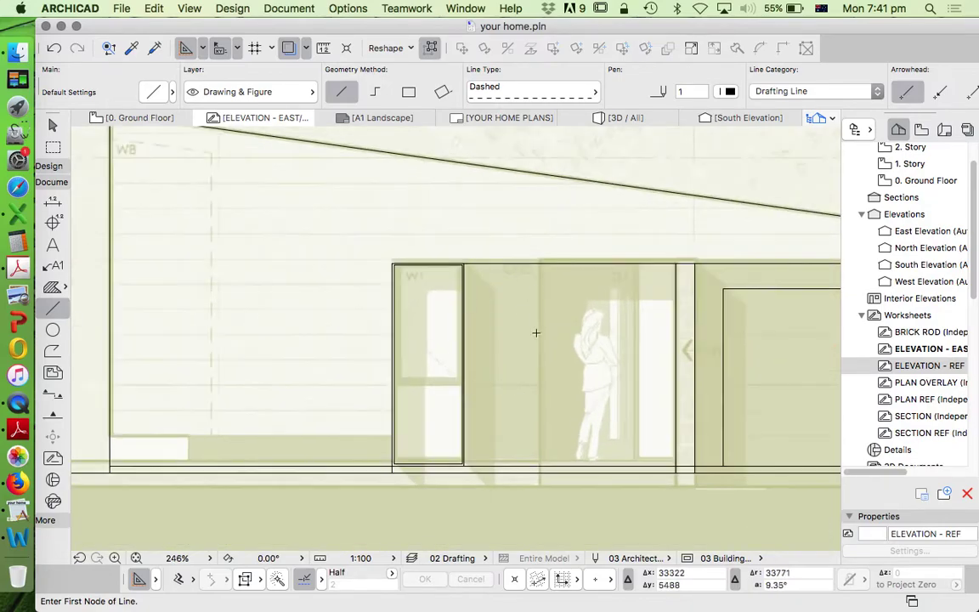
{"action": "scroll", "coordinate": [428, 334], "scroll_direction": "down", "scroll_amount": 3}
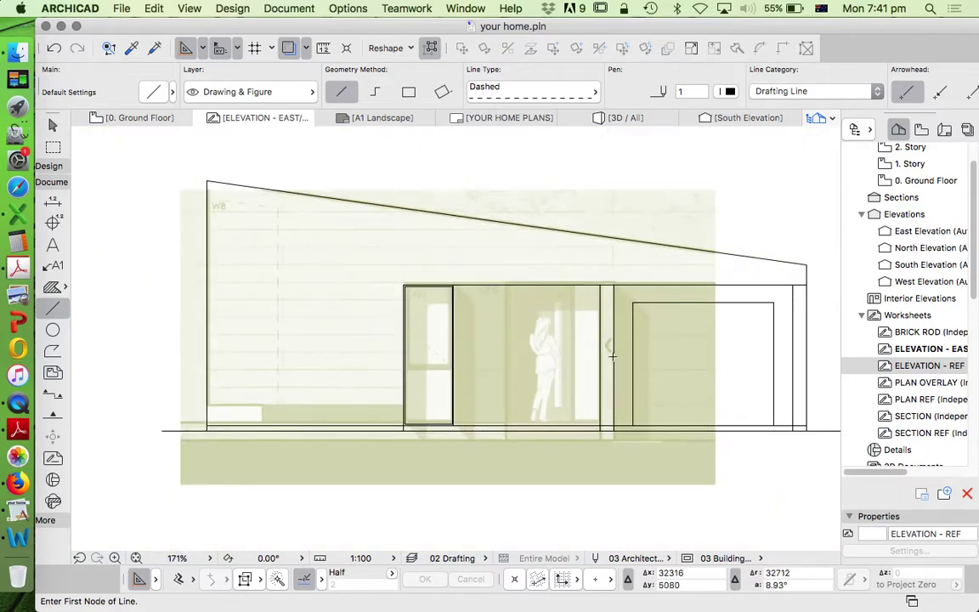
{"action": "scroll", "coordinate": [836, 348], "scroll_direction": "up", "scroll_amount": 3}
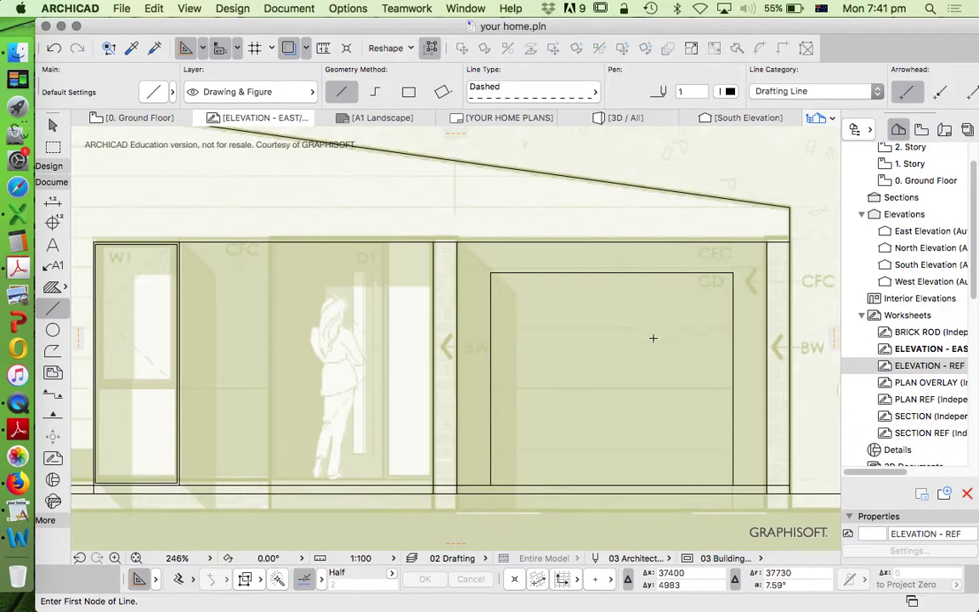
{"action": "scroll", "coordinate": [652, 338], "scroll_direction": "down", "scroll_amount": 2}
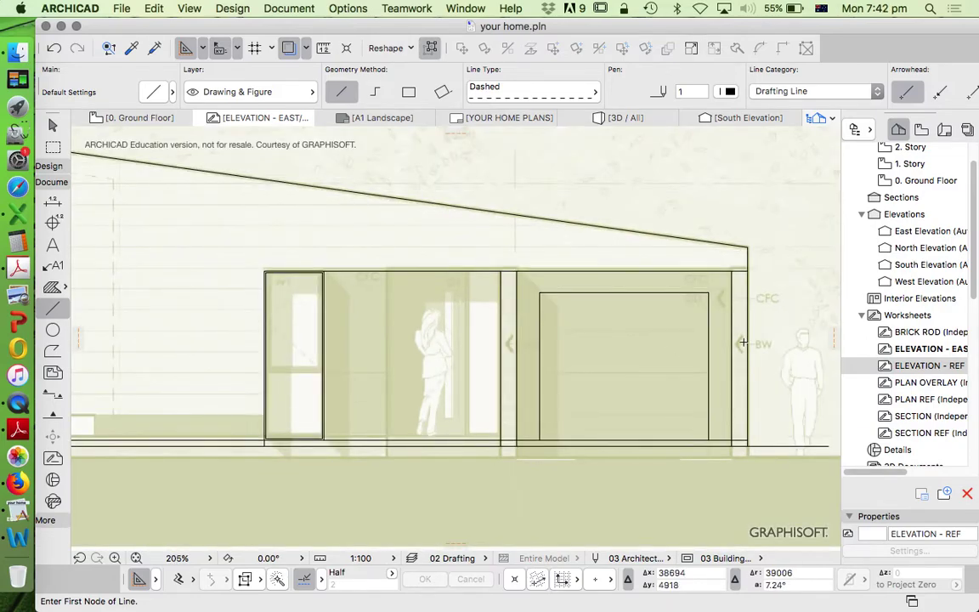
{"action": "scroll", "coordinate": [742, 344], "scroll_direction": "down", "scroll_amount": 2}
{"action": "scroll", "coordinate": [584, 340], "scroll_direction": "up", "scroll_amount": 1}
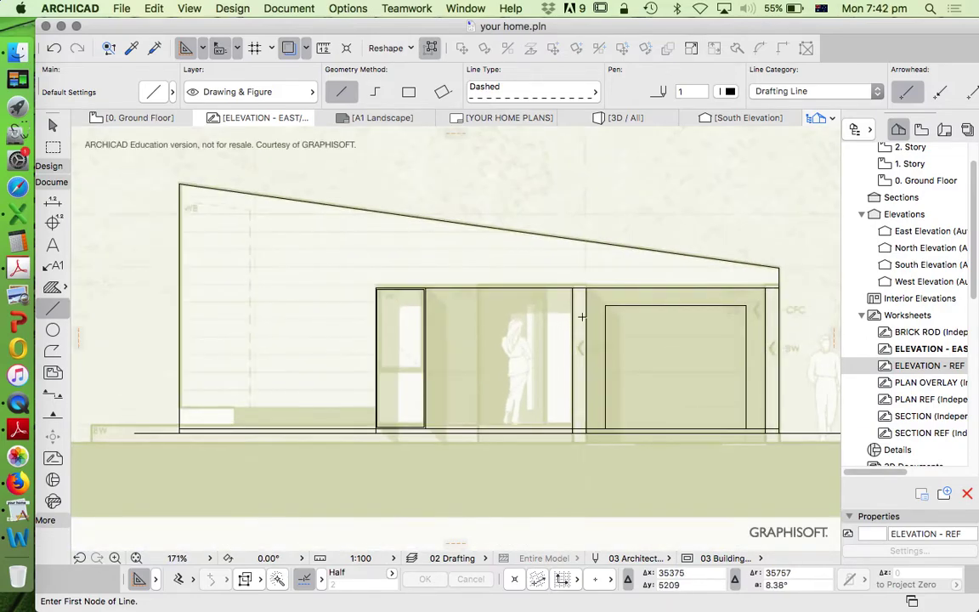
{"action": "scroll", "coordinate": [603, 343], "scroll_direction": "down", "scroll_amount": 4}
{"action": "scroll", "coordinate": [604, 344], "scroll_direction": "down", "scroll_amount": 3}
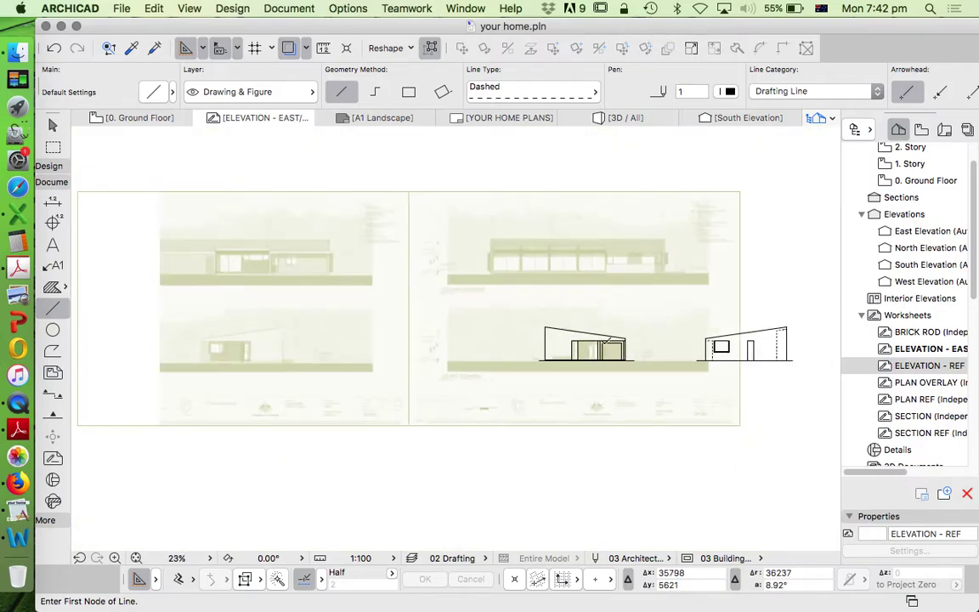
Examine the traced east elevation's roof slope, brick end wall, recessed cladding and windows W5 and W4
{"action": "scroll", "coordinate": [278, 339], "scroll_direction": "up", "scroll_amount": 3}
{"action": "scroll", "coordinate": [220, 322], "scroll_direction": "up", "scroll_amount": 6}
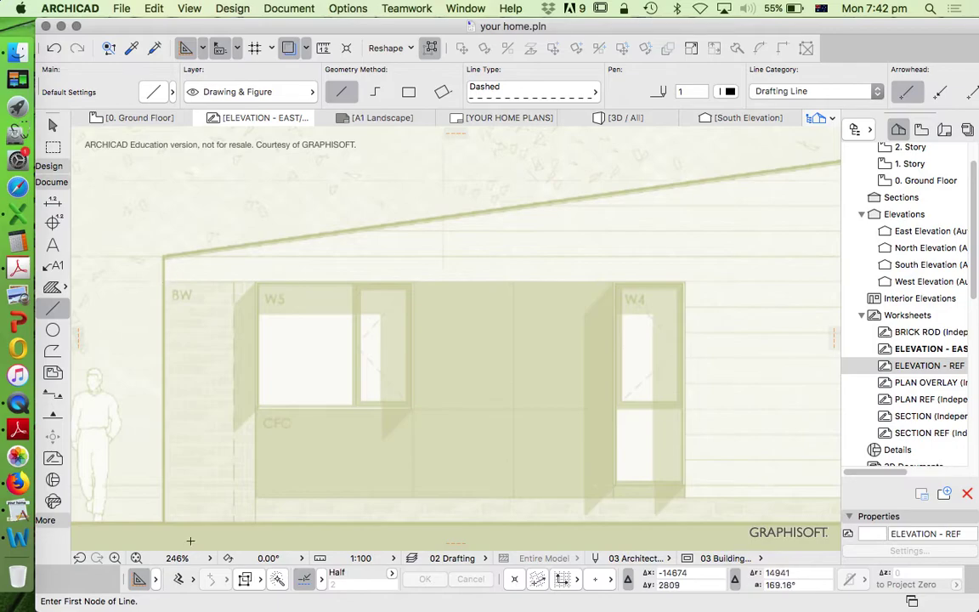
{"action": "scroll", "coordinate": [192, 468], "scroll_direction": "down", "scroll_amount": 2}
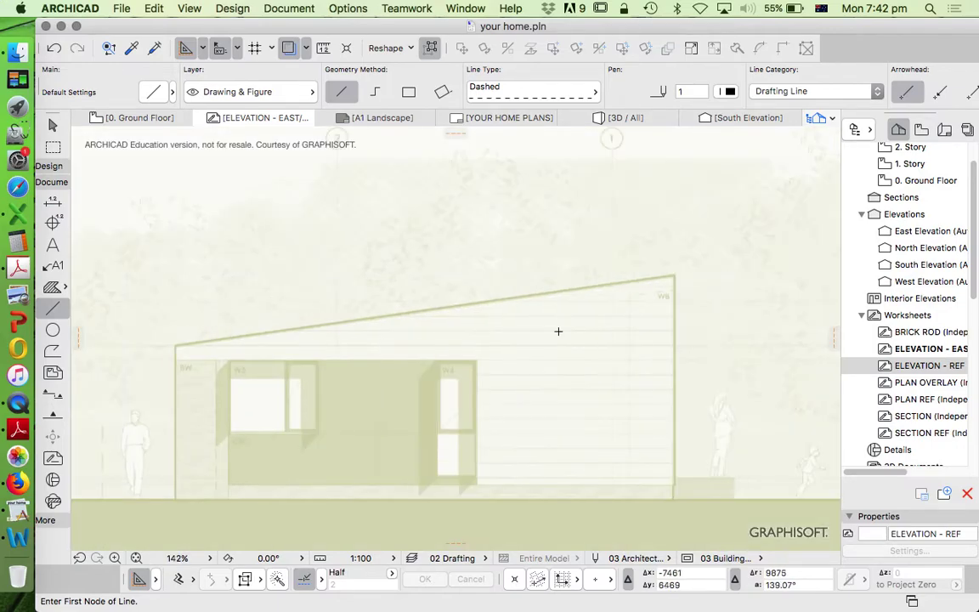
{"action": "scroll", "coordinate": [390, 461], "scroll_direction": "up", "scroll_amount": 3}
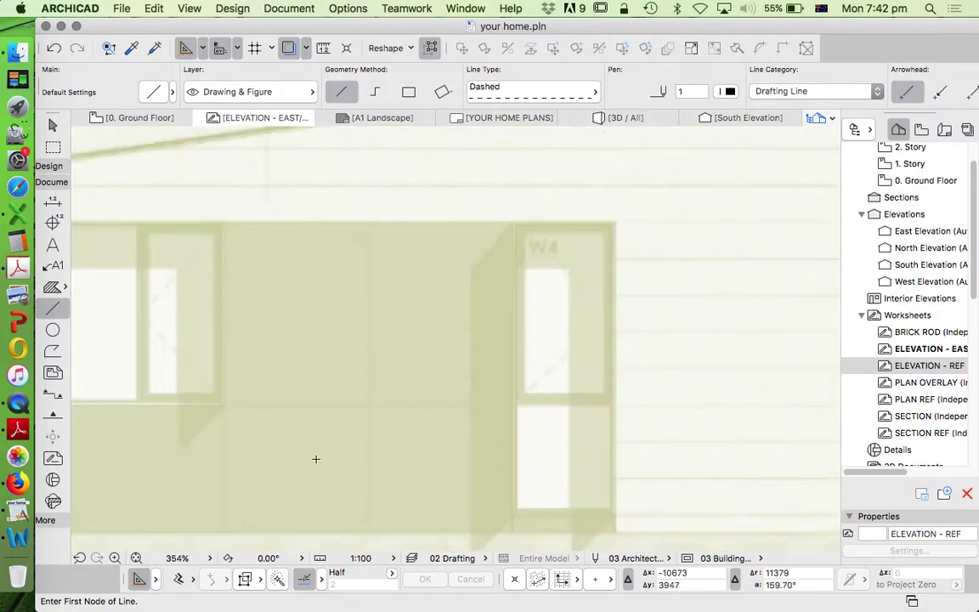
{"action": "scroll", "coordinate": [429, 306], "scroll_direction": "down", "scroll_amount": 2}
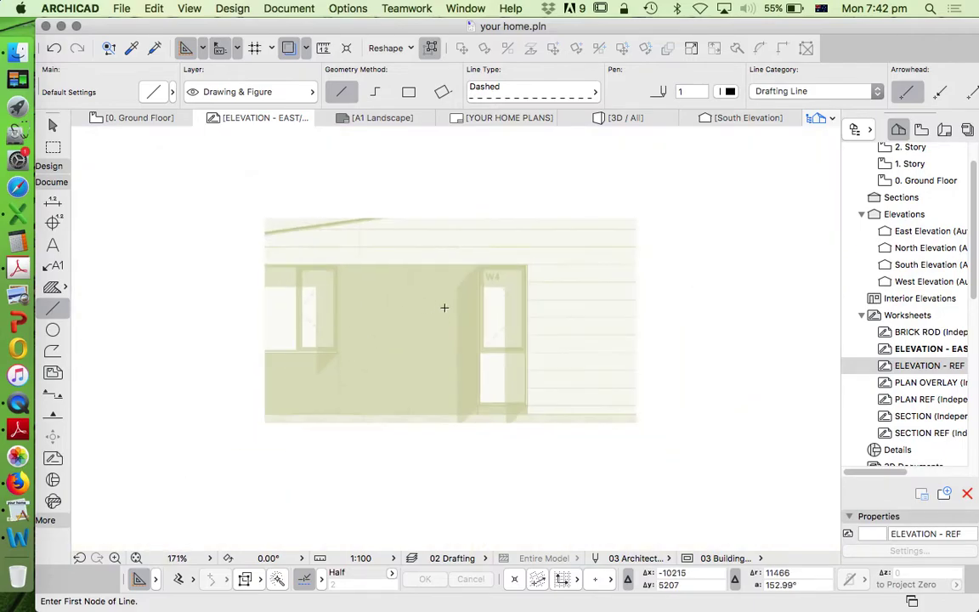
{"action": "scroll", "coordinate": [378, 339], "scroll_direction": "up", "scroll_amount": 2}
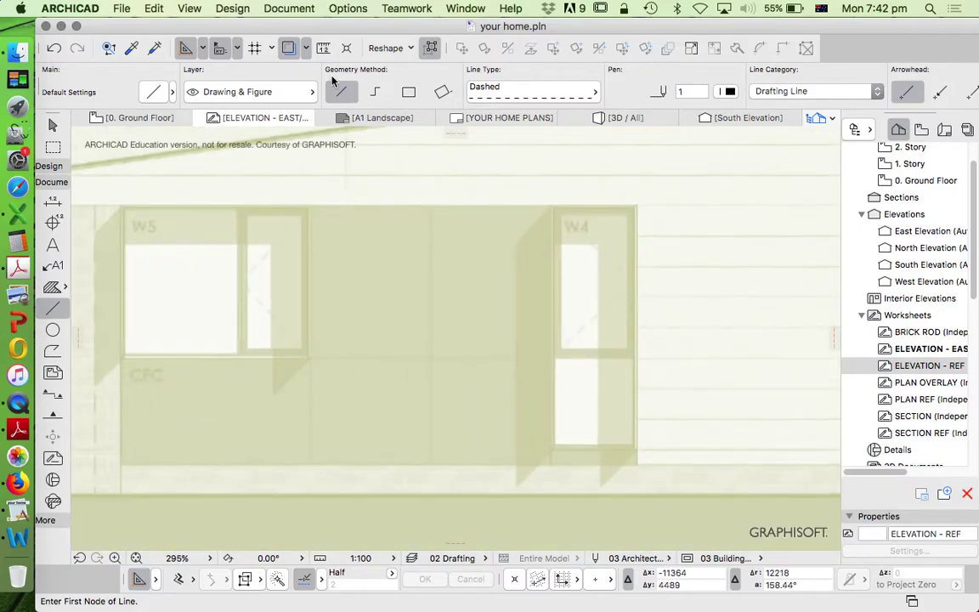
Turn off the trace reference and bring both drafted elevations back into view
{"action": "scroll", "coordinate": [282, 275], "scroll_direction": "down", "scroll_amount": 3}
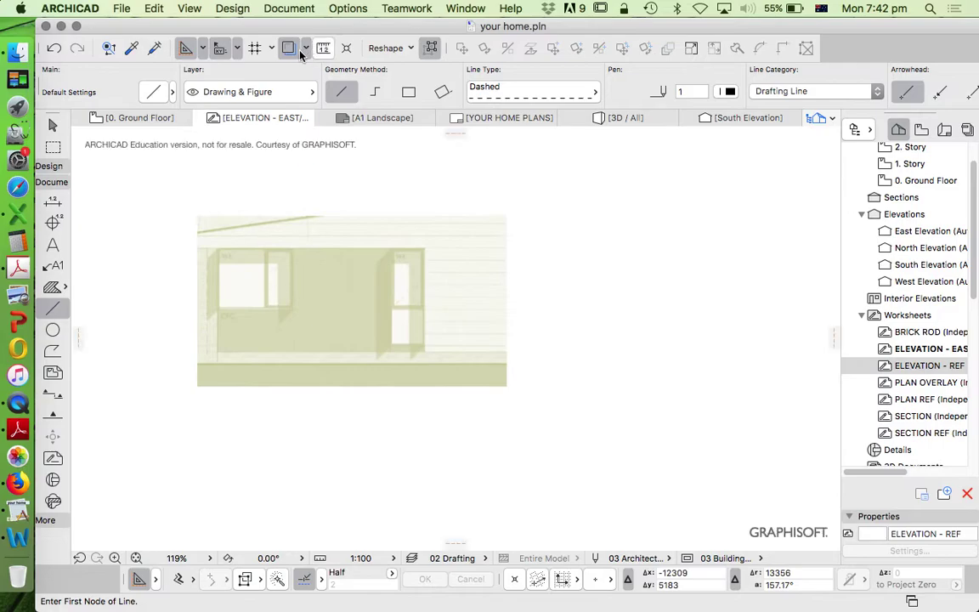
{"action": "scroll", "coordinate": [297, 260], "scroll_direction": "down", "scroll_amount": 7}
{"action": "scroll", "coordinate": [494, 262], "scroll_direction": "up", "scroll_amount": 4}
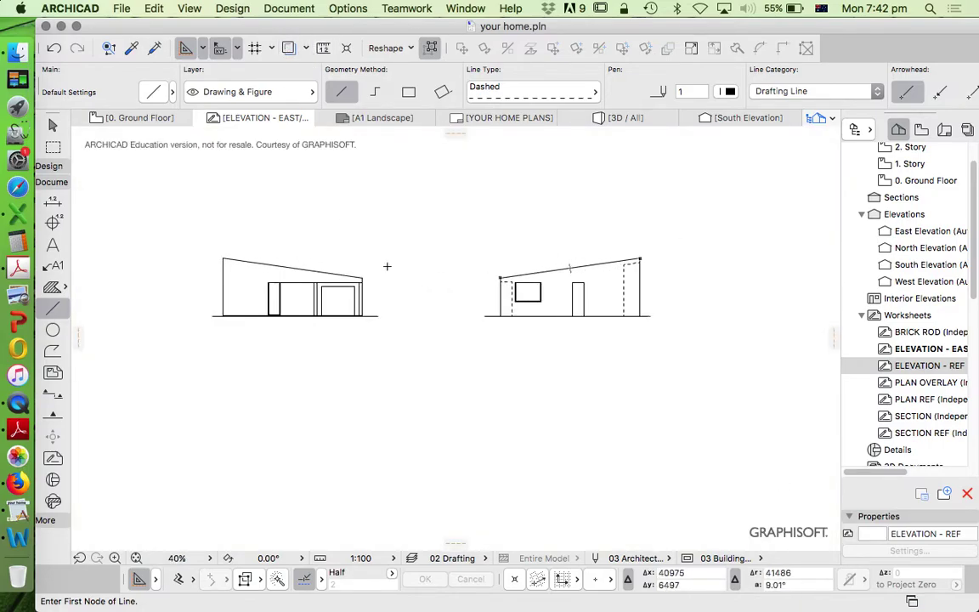
Activate the Fill tool, open its default settings and look over the available drafting fill patterns
{"action": "left_click", "coordinate": [52, 287]}
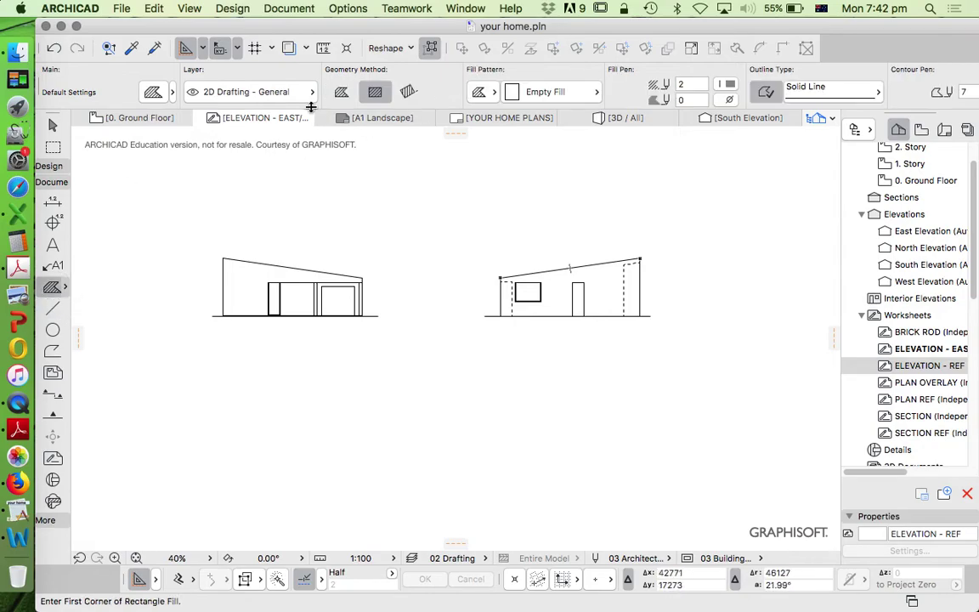
{"action": "left_click", "coordinate": [152, 93]}
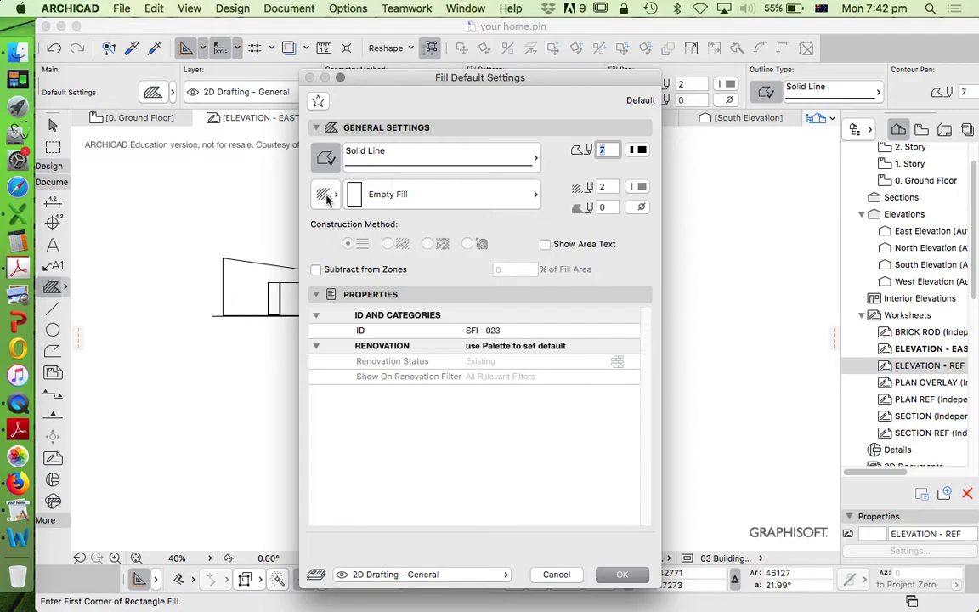
{"action": "left_click", "coordinate": [489, 194]}
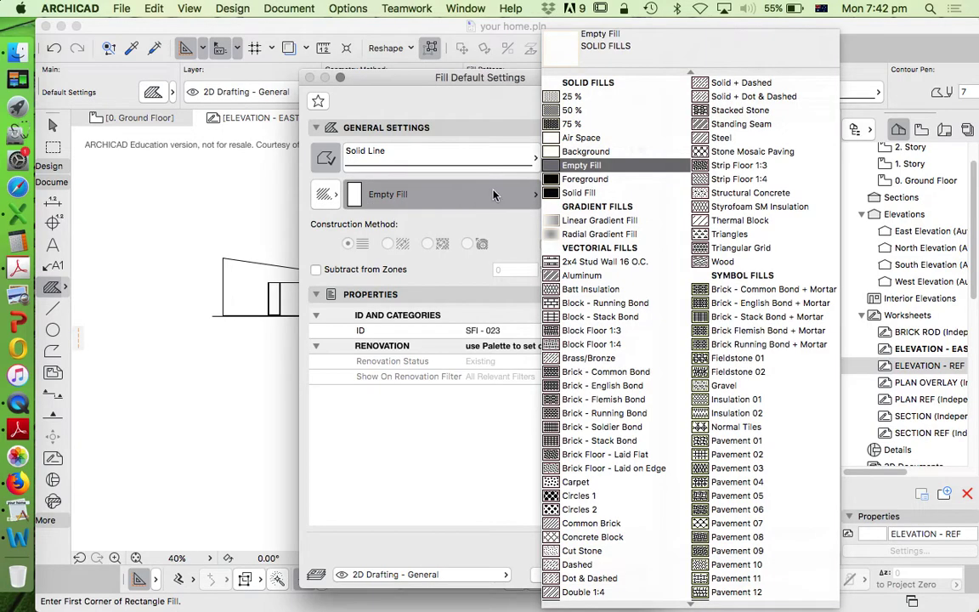
{"action": "left_click", "coordinate": [310, 193]}
Try the Cut Fill - Building Material category and browse its materials, choosing EF-04 Brick
{"action": "left_click", "coordinate": [323, 196]}
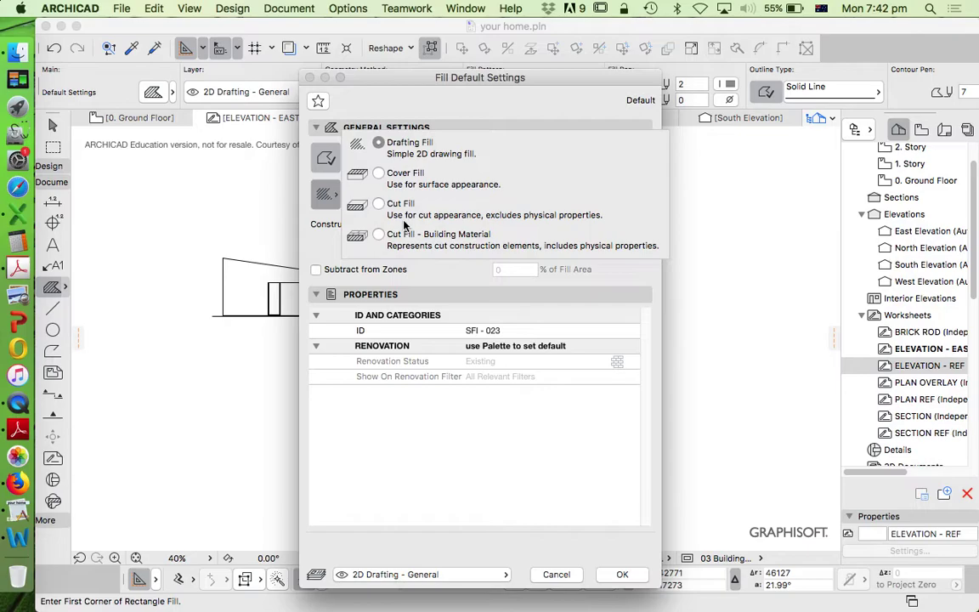
{"action": "left_click", "coordinate": [380, 238]}
{"action": "left_click", "coordinate": [509, 194]}
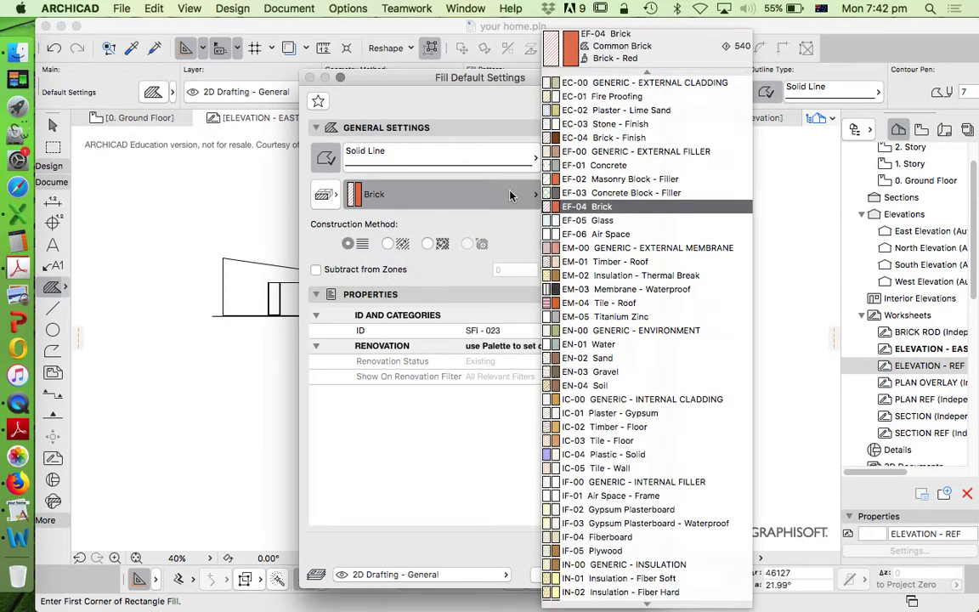
{"action": "scroll", "coordinate": [598, 199], "scroll_direction": "down", "scroll_amount": 5}
{"action": "scroll", "coordinate": [600, 170], "scroll_direction": "up", "scroll_amount": 5}
{"action": "left_click", "coordinate": [600, 207]}
{"action": "left_click", "coordinate": [449, 193]}
{"action": "left_click", "coordinate": [320, 219]}
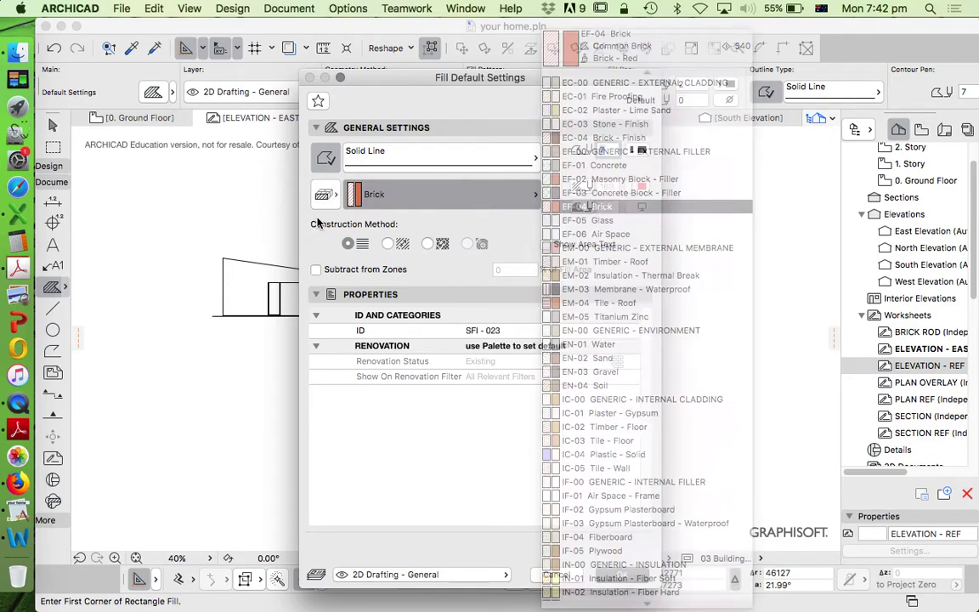
{"action": "left_click", "coordinate": [458, 190]}
{"action": "left_click", "coordinate": [311, 203]}
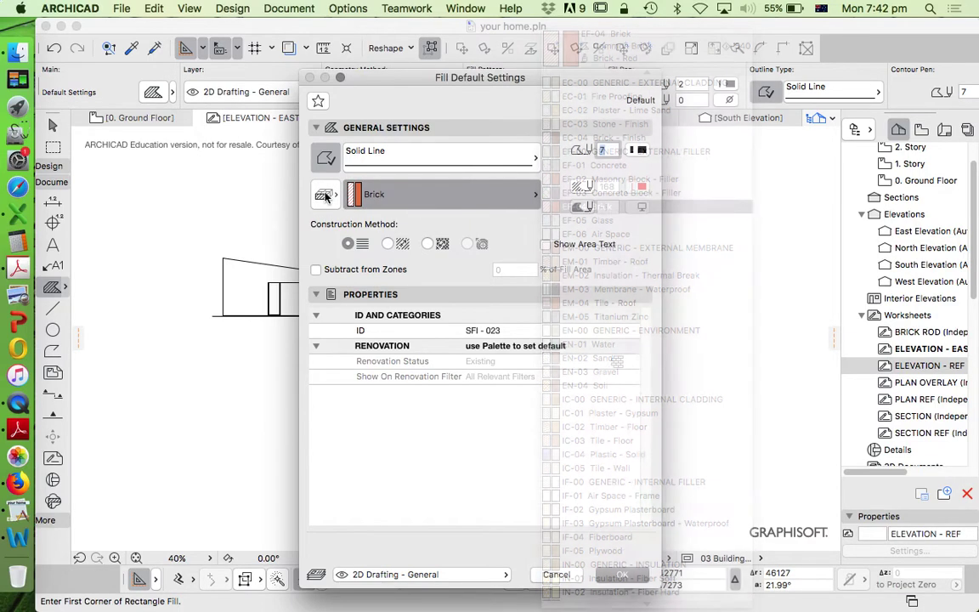
Try the Cut Fill category and browse its fill patterns
{"action": "left_click", "coordinate": [331, 194]}
{"action": "left_click", "coordinate": [429, 205]}
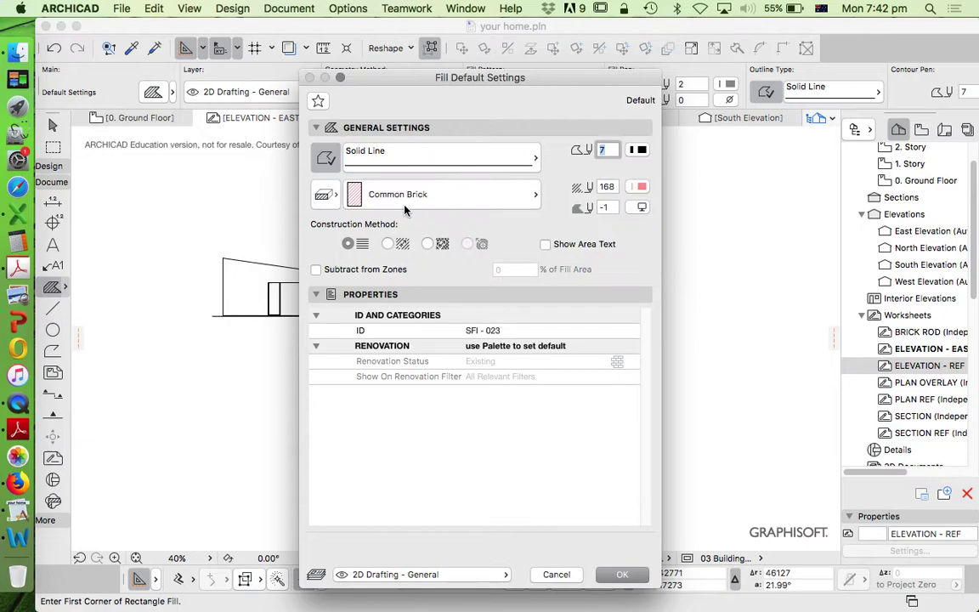
{"action": "left_click", "coordinate": [448, 187]}
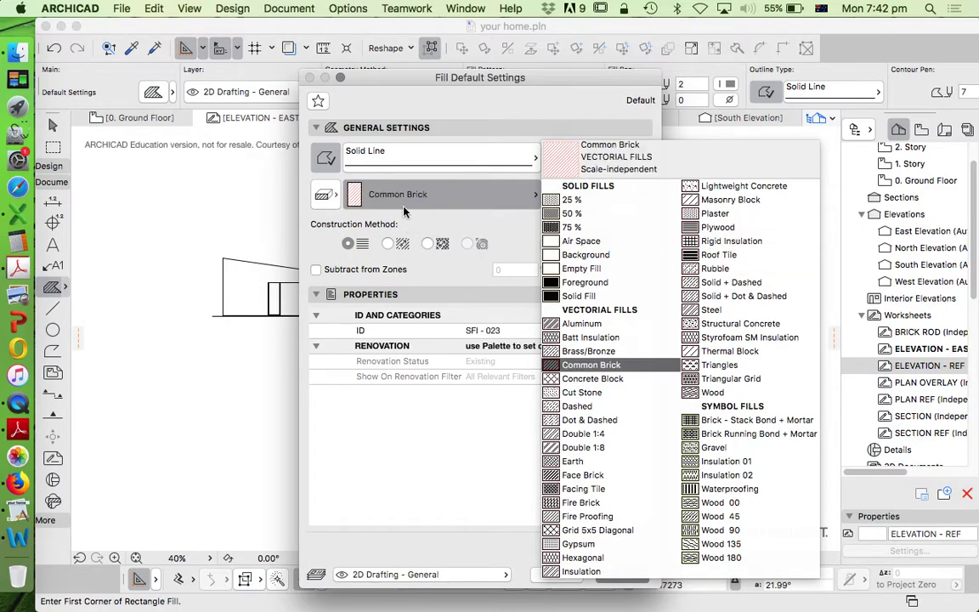
{"action": "left_click", "coordinate": [314, 195]}
Set the default fill category to Drafting Fill and choose the Brick - Common Bond + Mortar symbol pattern
{"action": "left_click", "coordinate": [321, 194]}
{"action": "left_click", "coordinate": [379, 136]}
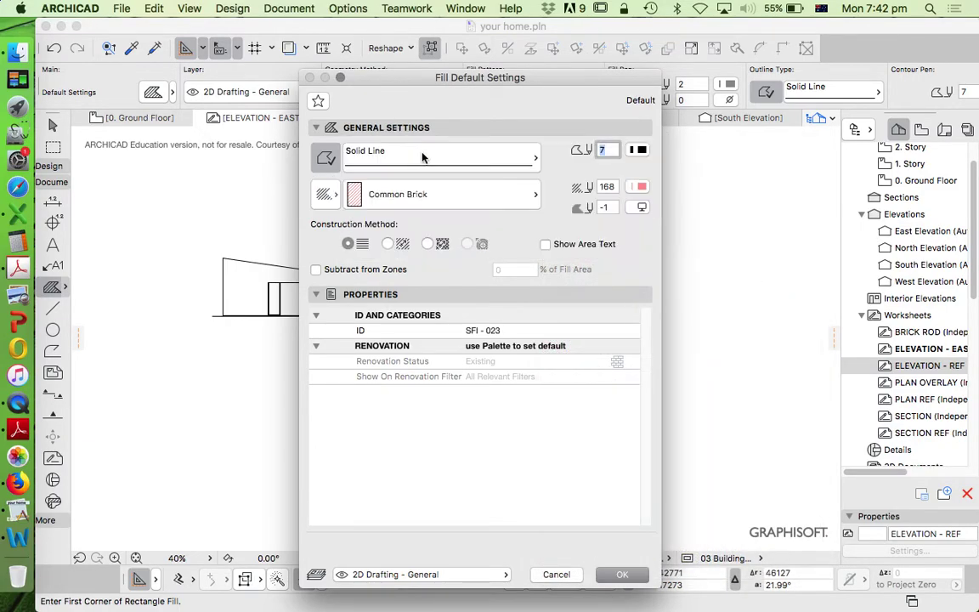
{"action": "left_click", "coordinate": [420, 192]}
{"action": "scroll", "coordinate": [760, 249], "scroll_direction": "down", "scroll_amount": 10}
{"action": "scroll", "coordinate": [748, 281], "scroll_direction": "up", "scroll_amount": 10}
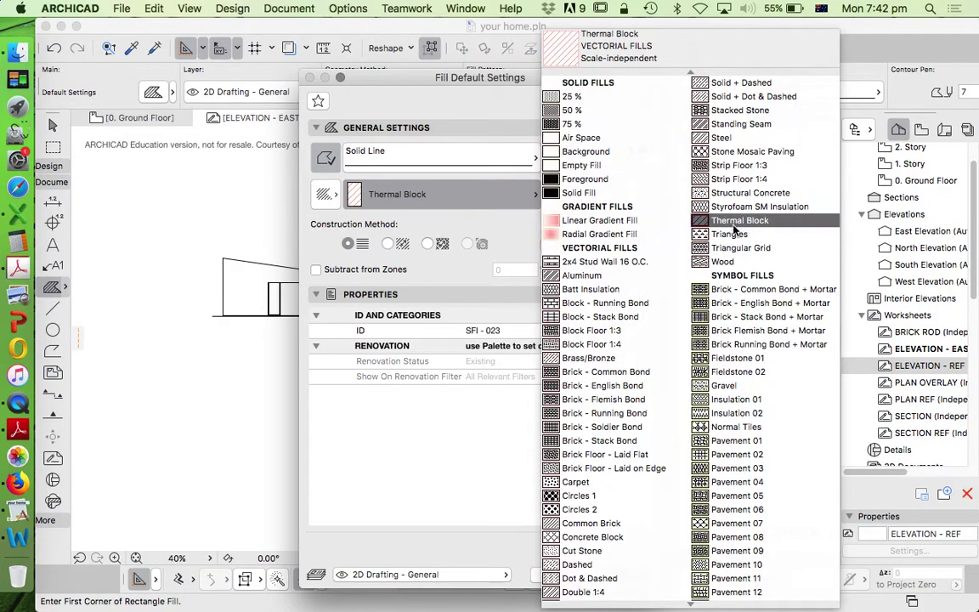
{"action": "scroll", "coordinate": [756, 191], "scroll_direction": "down", "scroll_amount": 10}
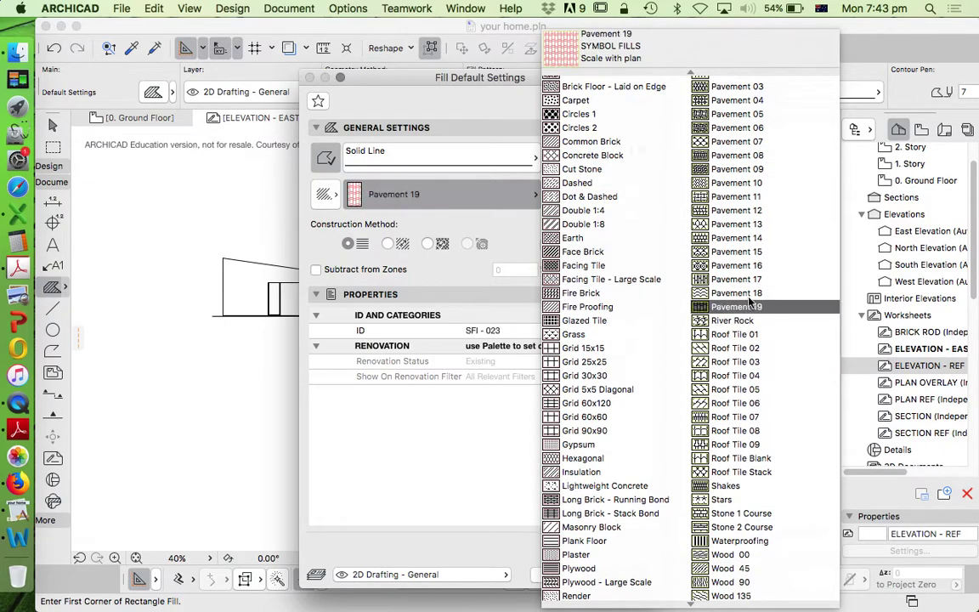
{"action": "scroll", "coordinate": [739, 314], "scroll_direction": "up", "scroll_amount": 10}
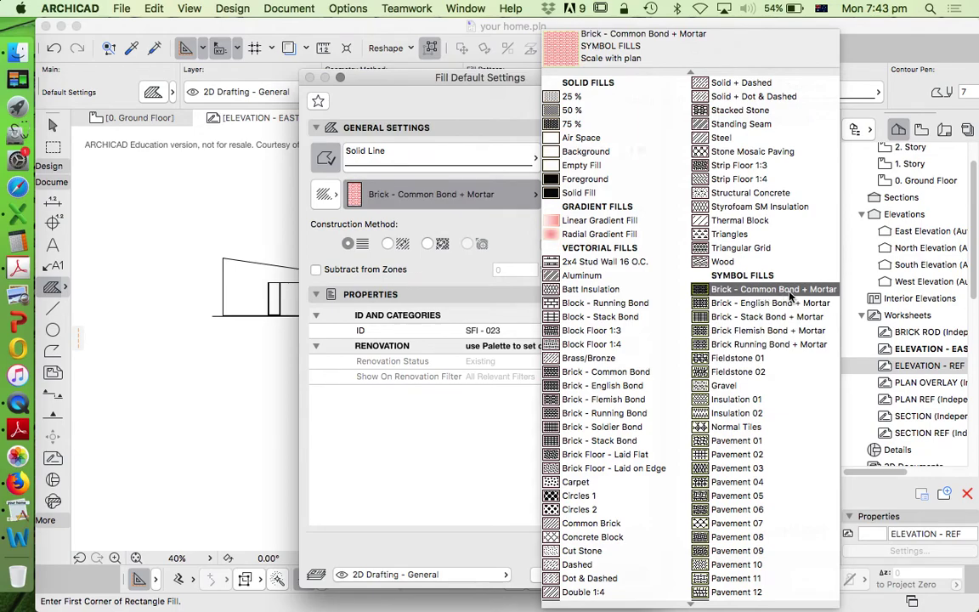
{"action": "left_click", "coordinate": [778, 290]}
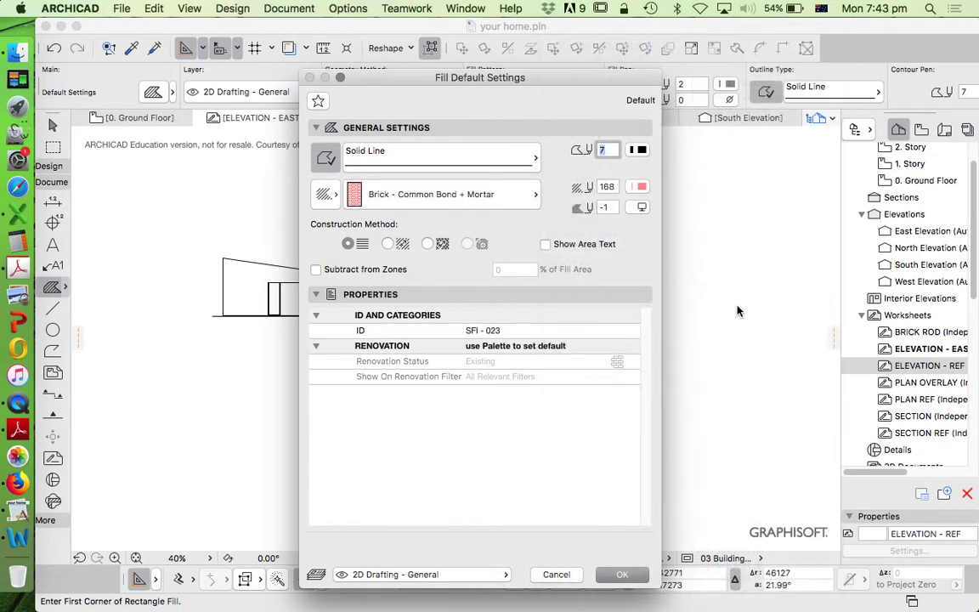
Set the default fill's contour pen to 3 and its fill pen to 2, and accept the settings
{"action": "left_click", "coordinate": [642, 149]}
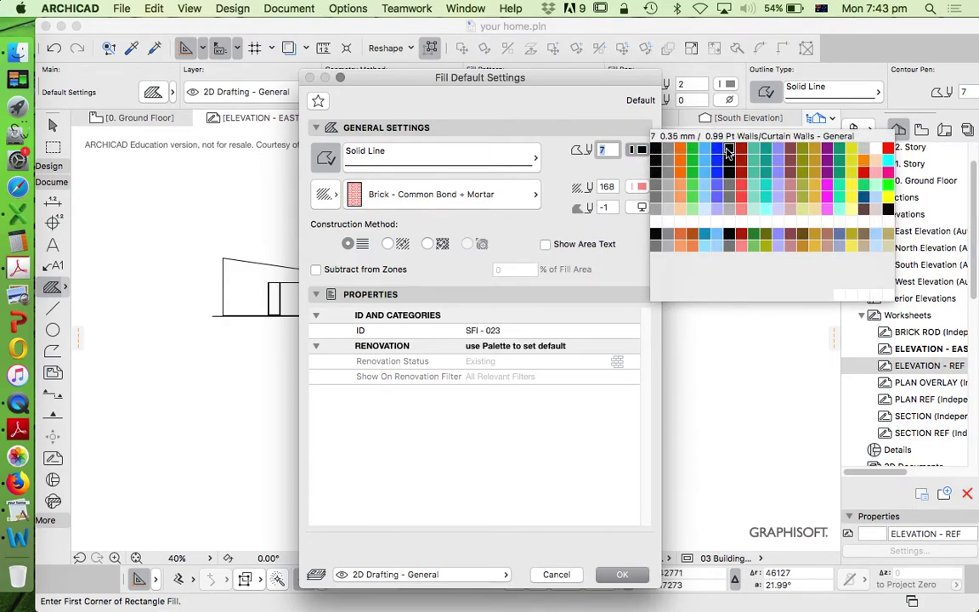
{"action": "left_click", "coordinate": [680, 150]}
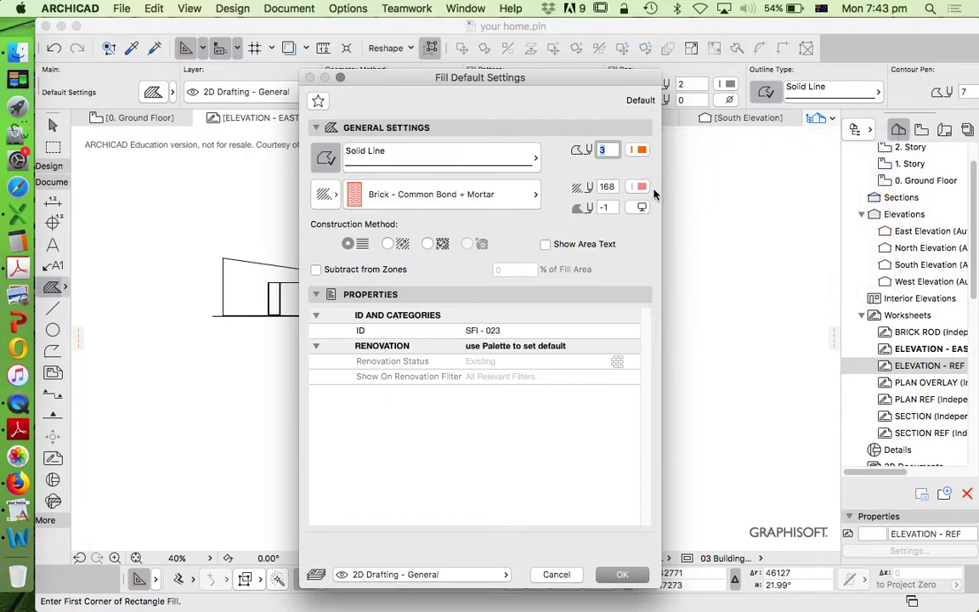
{"action": "left_click", "coordinate": [639, 186]}
{"action": "left_click", "coordinate": [668, 185]}
{"action": "left_click", "coordinate": [621, 575]}
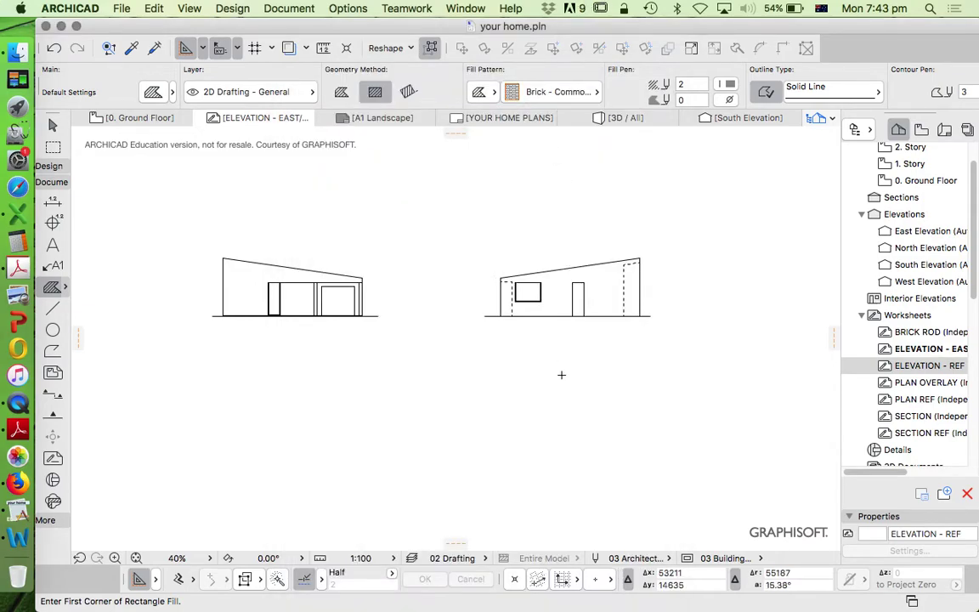
{"action": "scroll", "coordinate": [555, 288], "scroll_direction": "up", "scroll_amount": 5}
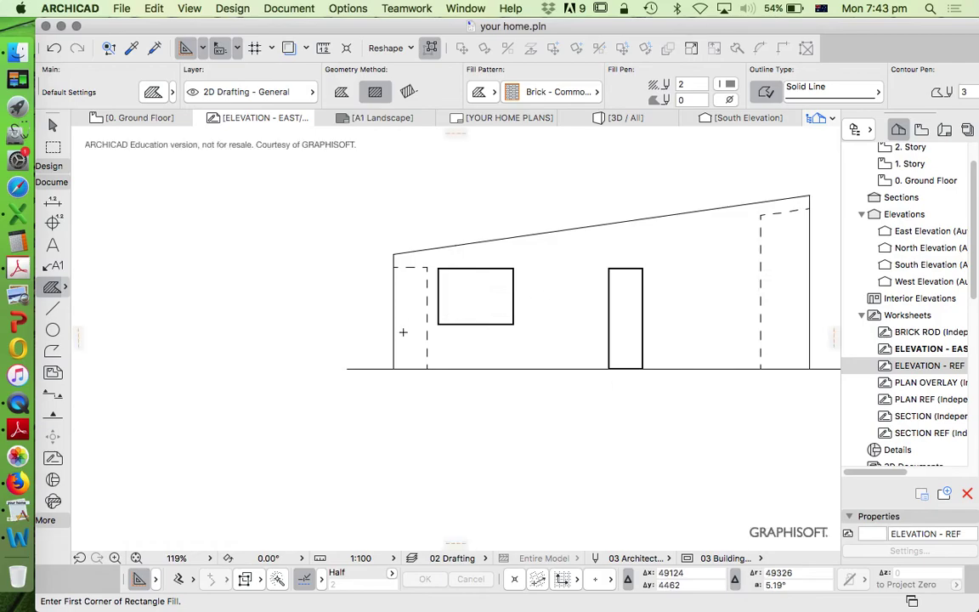
{"action": "scroll", "coordinate": [401, 339], "scroll_direction": "up", "scroll_amount": 4}
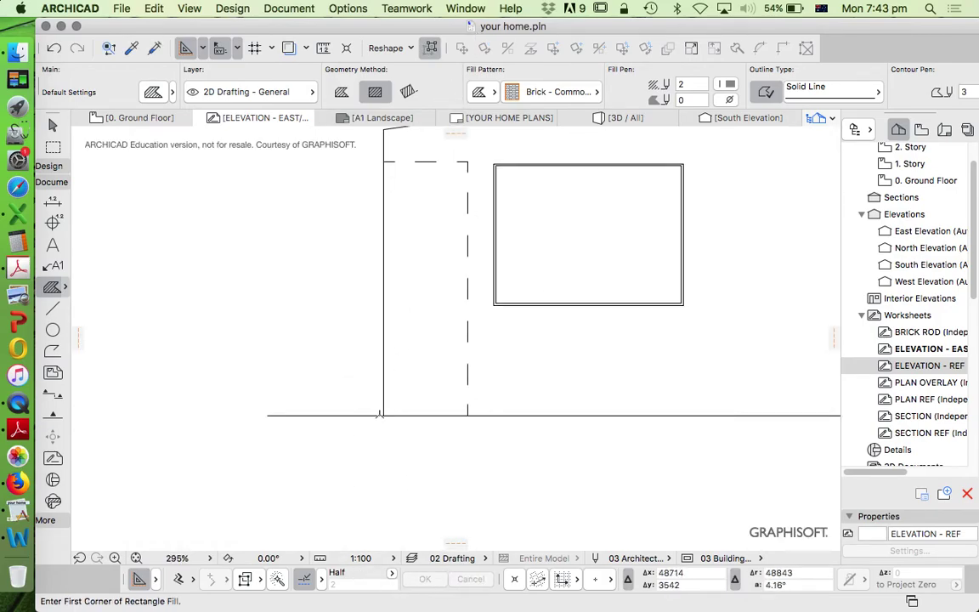
{"action": "left_click", "coordinate": [383, 415]}
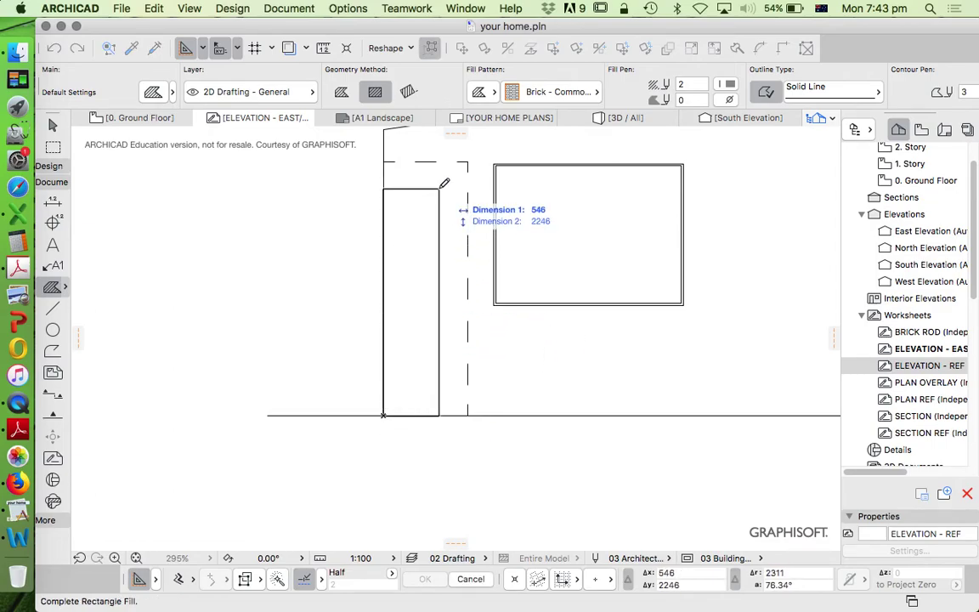
{"action": "left_click", "coordinate": [341, 92]}
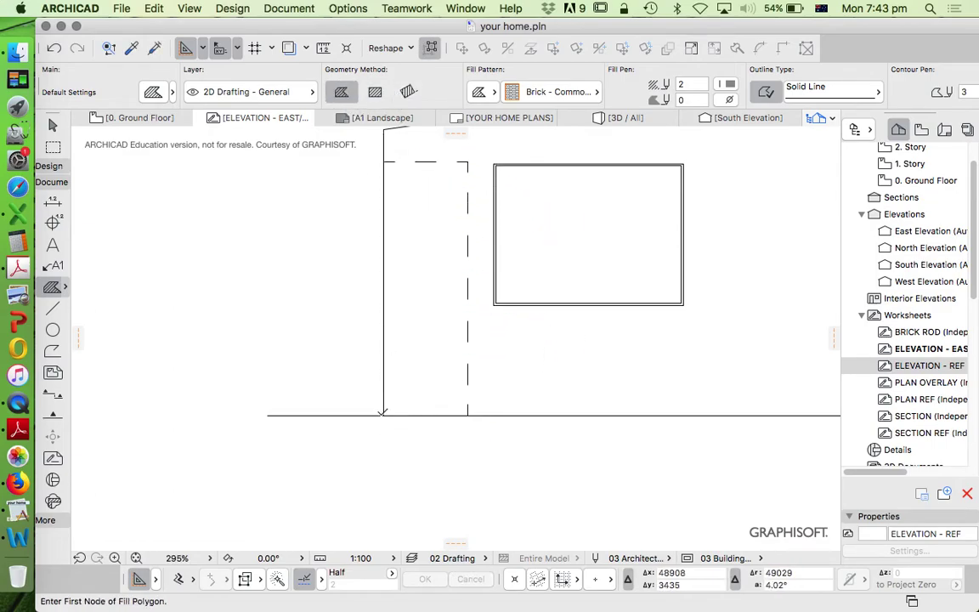
{"action": "left_click", "coordinate": [384, 415]}
{"action": "left_click", "coordinate": [383, 162]}
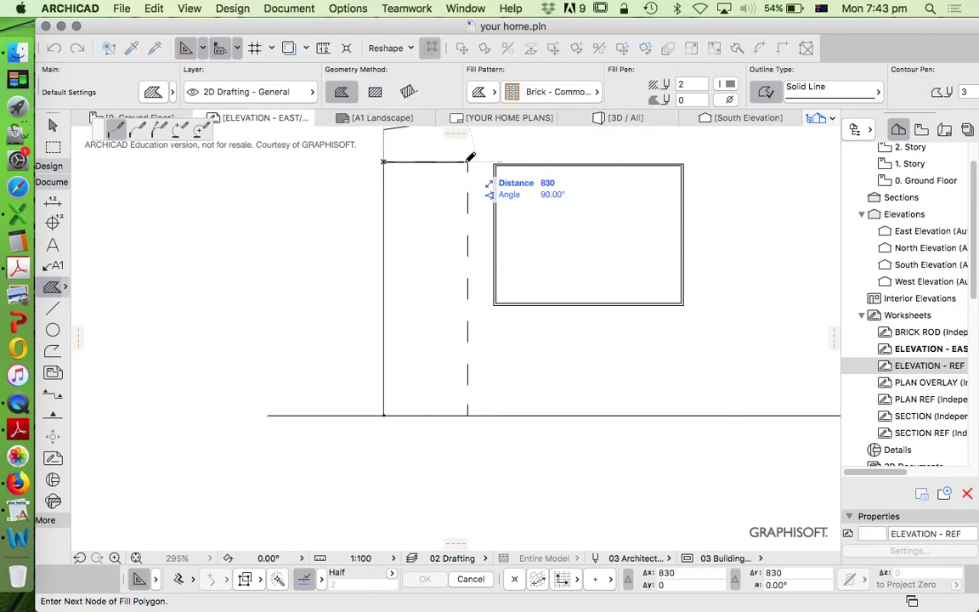
{"action": "left_click", "coordinate": [468, 161]}
{"action": "key", "text": "Escape"}
{"action": "left_click", "coordinate": [375, 92]}
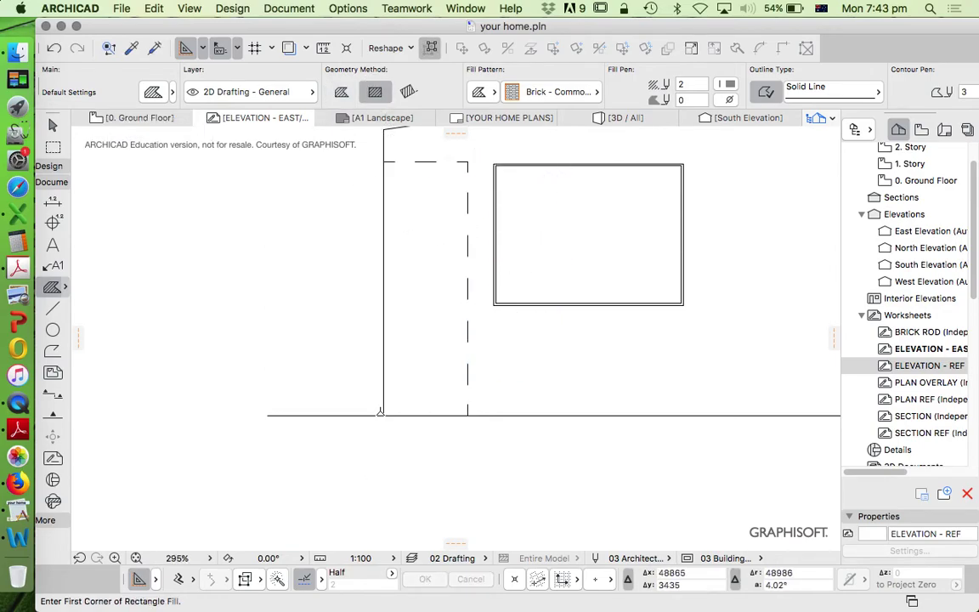
Draw a rectangular brick fill about 830 mm wide over the dashed panel beside the window, from ground line to dashed top corner, and select it
{"action": "left_click", "coordinate": [384, 415]}
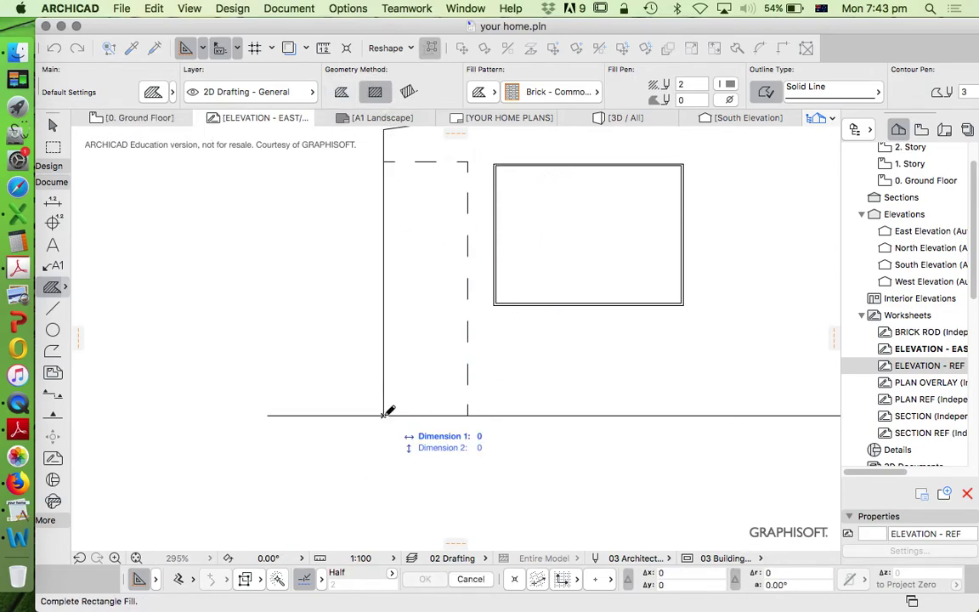
{"action": "left_click", "coordinate": [468, 159]}
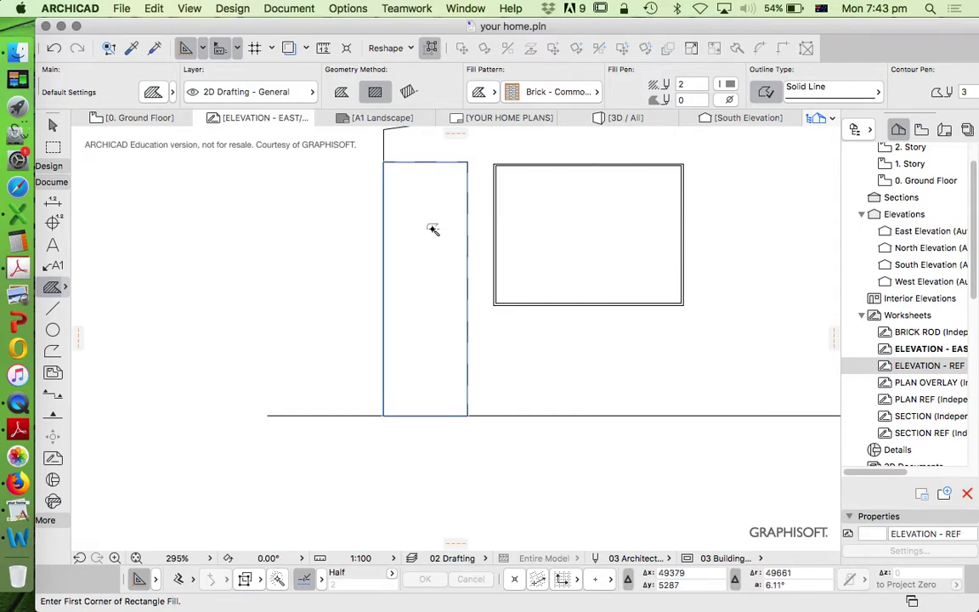
{"action": "key", "text": "Escape"}
{"action": "scroll", "coordinate": [417, 280], "scroll_direction": "up", "scroll_amount": 4}
{"action": "left_click", "coordinate": [429, 281]}
Examine the common bond brick pattern in the new fill, from close up and from a distance
{"action": "scroll", "coordinate": [429, 293], "scroll_direction": "down", "scroll_amount": 5}
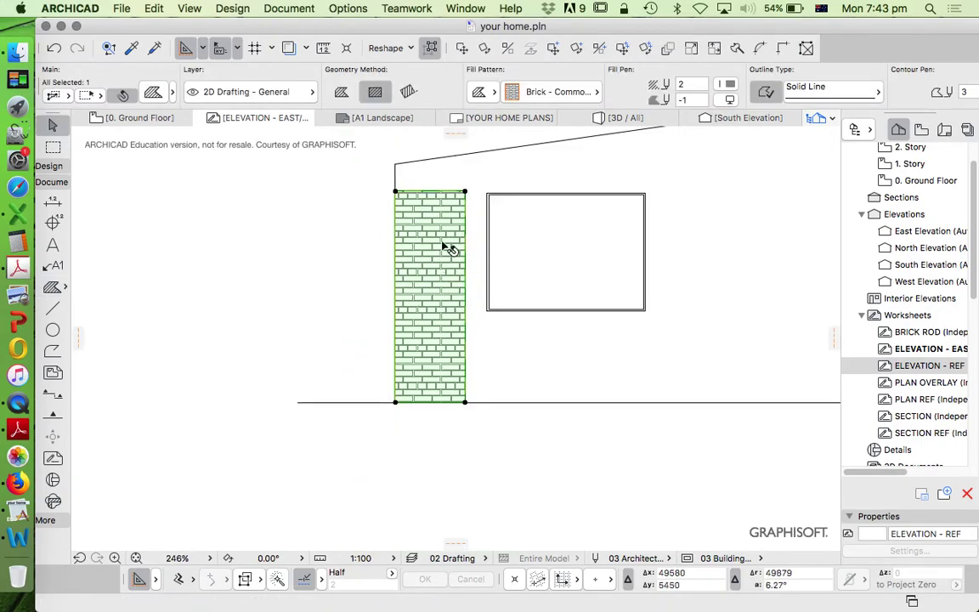
{"action": "scroll", "coordinate": [444, 249], "scroll_direction": "up", "scroll_amount": 3}
{"action": "left_click", "coordinate": [573, 92]}
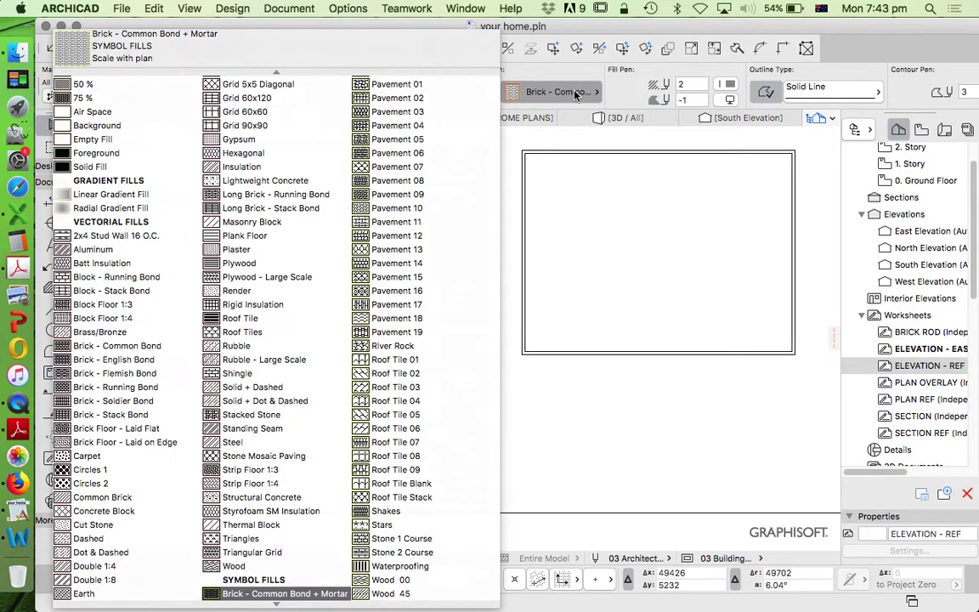
{"action": "key", "text": "Escape"}
{"action": "scroll", "coordinate": [424, 283], "scroll_direction": "up", "scroll_amount": 3}
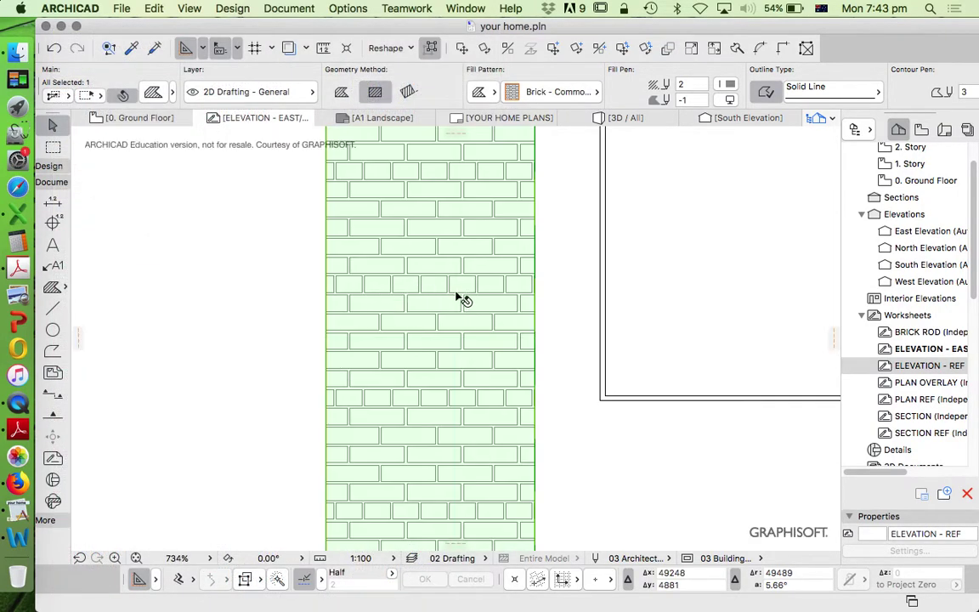
{"action": "scroll", "coordinate": [466, 301], "scroll_direction": "down", "scroll_amount": 3}
{"action": "scroll", "coordinate": [469, 383], "scroll_direction": "up", "scroll_amount": 3}
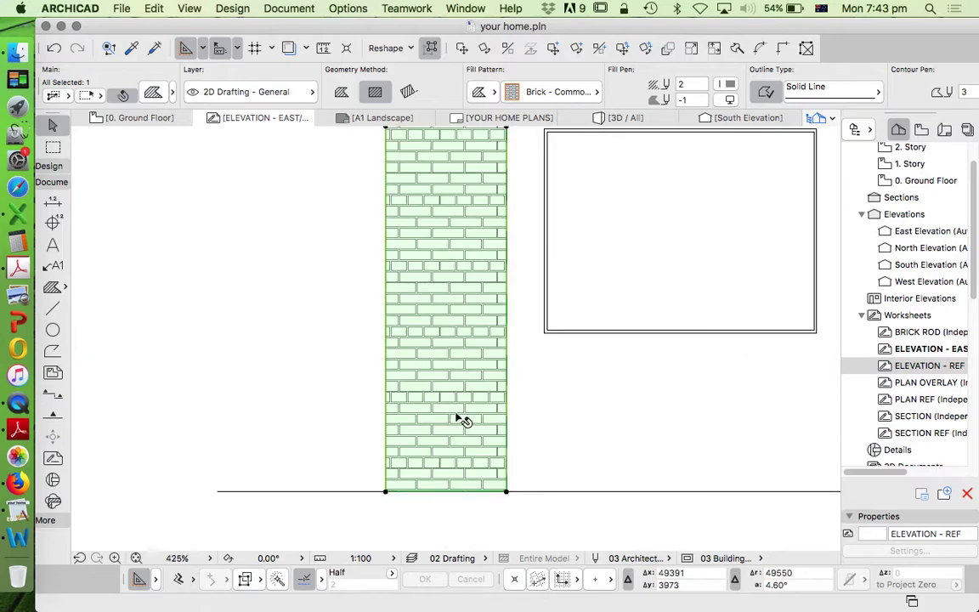
{"action": "scroll", "coordinate": [459, 420], "scroll_direction": "down", "scroll_amount": 4}
{"action": "scroll", "coordinate": [451, 408], "scroll_direction": "up", "scroll_amount": 4}
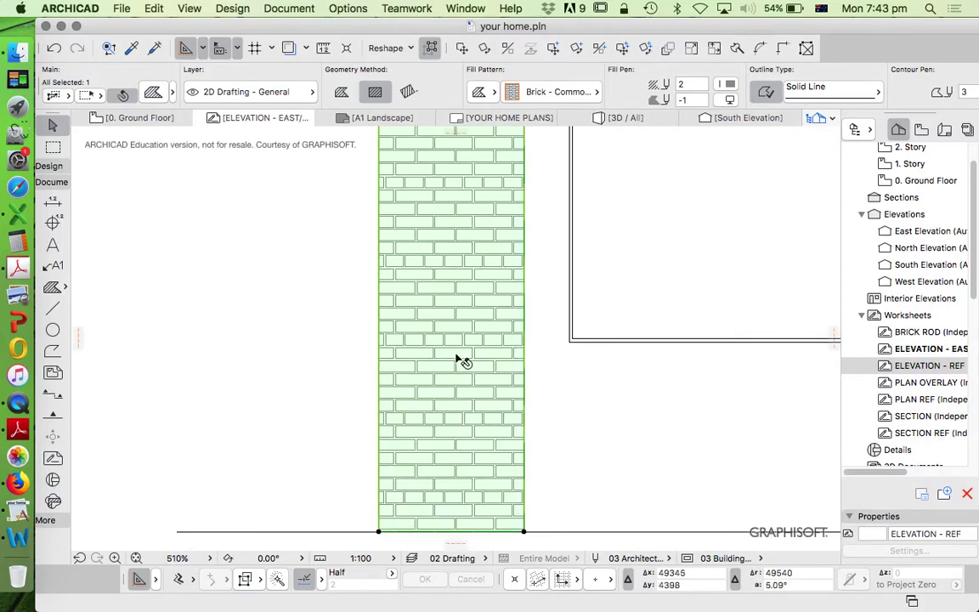
{"action": "scroll", "coordinate": [451, 350], "scroll_direction": "down", "scroll_amount": 1}
{"action": "scroll", "coordinate": [447, 352], "scroll_direction": "down", "scroll_amount": 2}
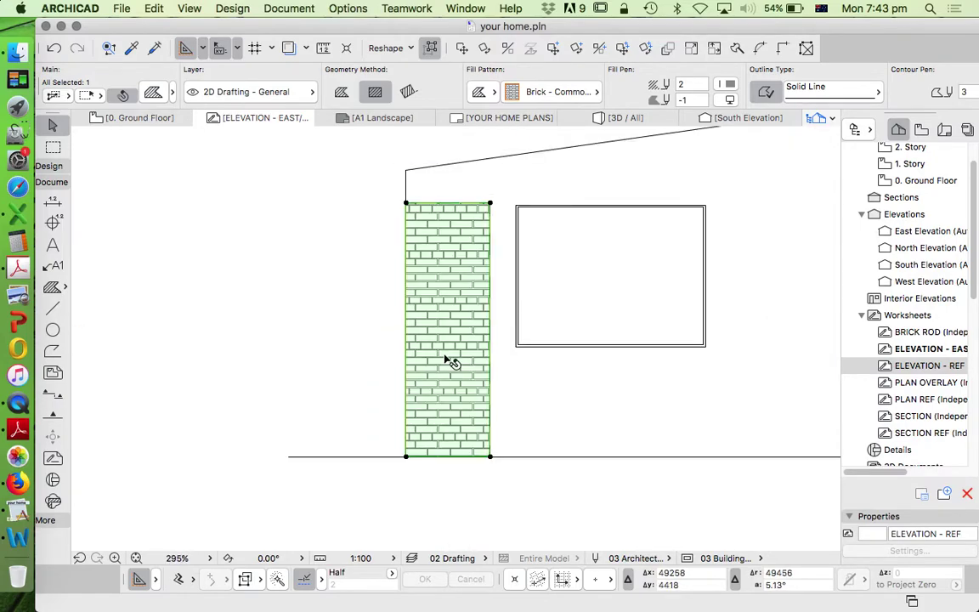
Change the selected fill's pattern to Brick Running Bond + Mortar
{"action": "left_click", "coordinate": [554, 92]}
{"action": "scroll", "coordinate": [364, 306], "scroll_direction": "down", "scroll_amount": 3}
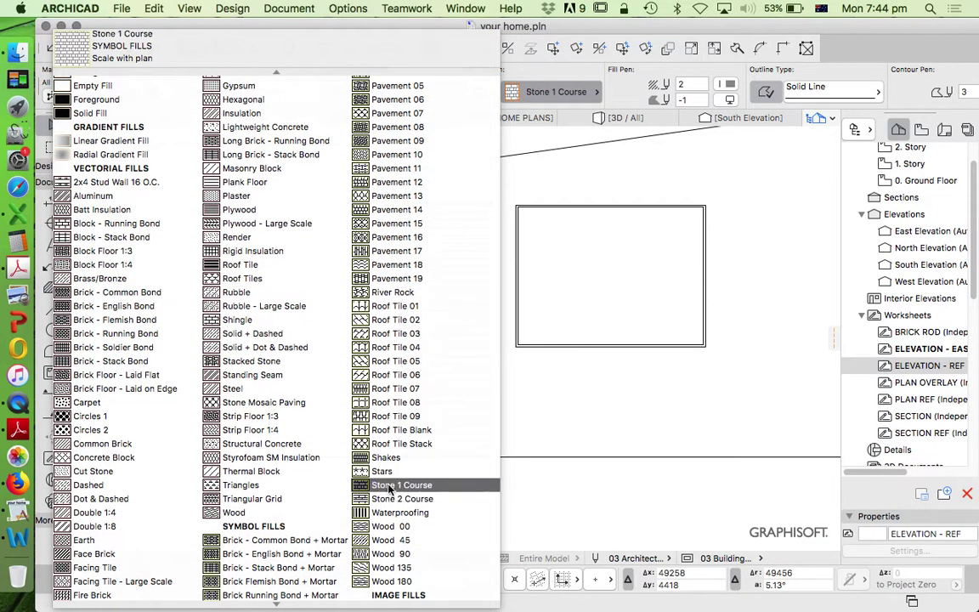
{"action": "left_click", "coordinate": [282, 589]}
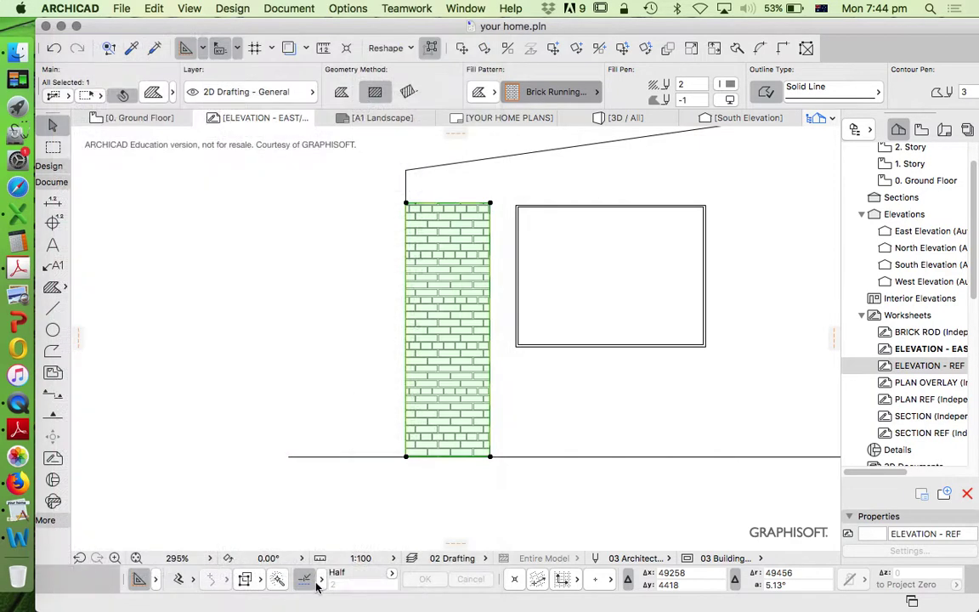
{"action": "left_click", "coordinate": [377, 311]}
{"action": "scroll", "coordinate": [434, 209], "scroll_direction": "up", "scroll_amount": 4}
{"action": "left_click", "coordinate": [516, 237]}
Examine how the running bond bricks meet the fill's base, side and top edges and how they read across the elevation
{"action": "scroll", "coordinate": [523, 255], "scroll_direction": "down", "scroll_amount": 5}
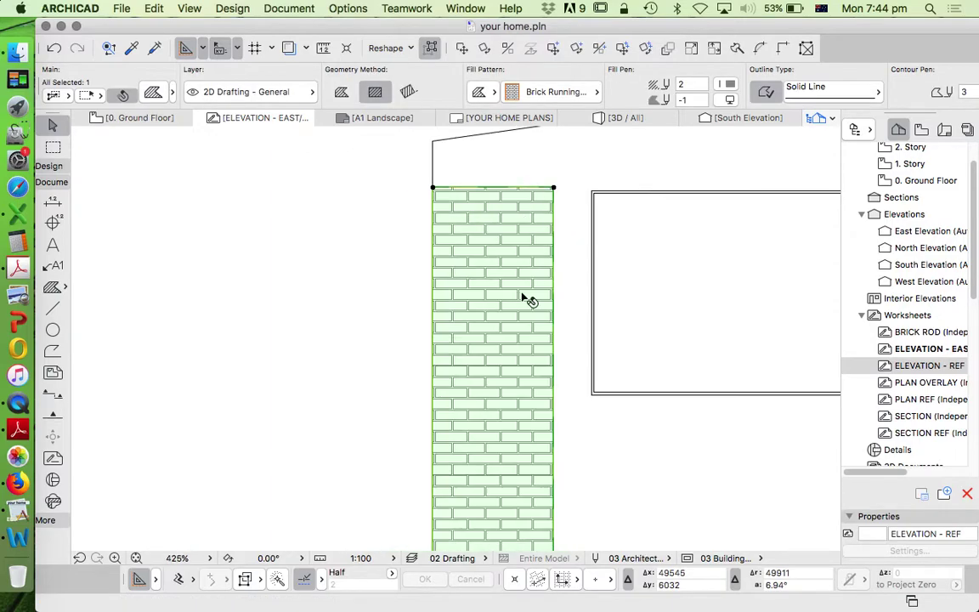
{"action": "scroll", "coordinate": [521, 390], "scroll_direction": "up", "scroll_amount": 3}
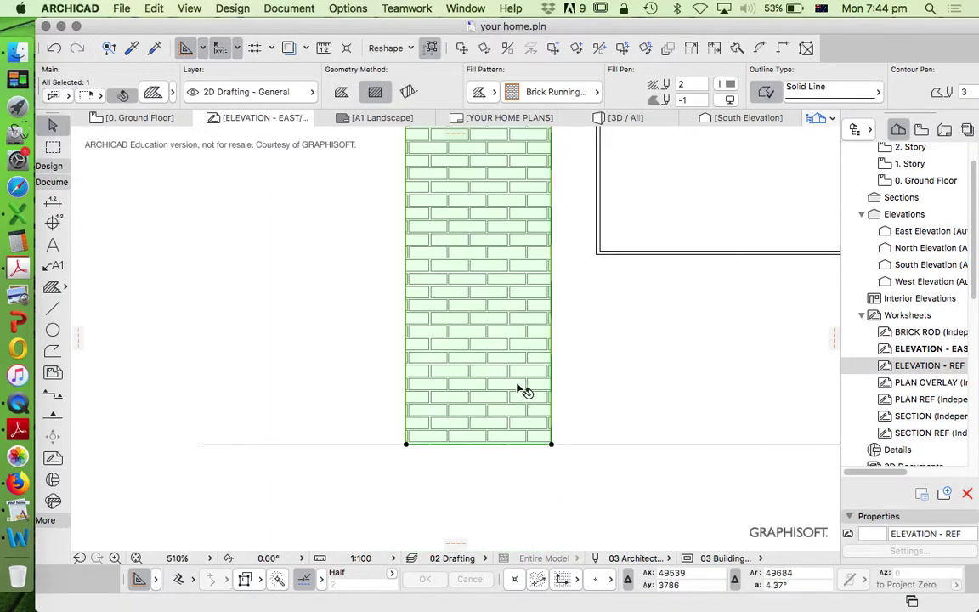
{"action": "scroll", "coordinate": [510, 416], "scroll_direction": "down", "scroll_amount": 3}
{"action": "scroll", "coordinate": [516, 420], "scroll_direction": "up", "scroll_amount": 4}
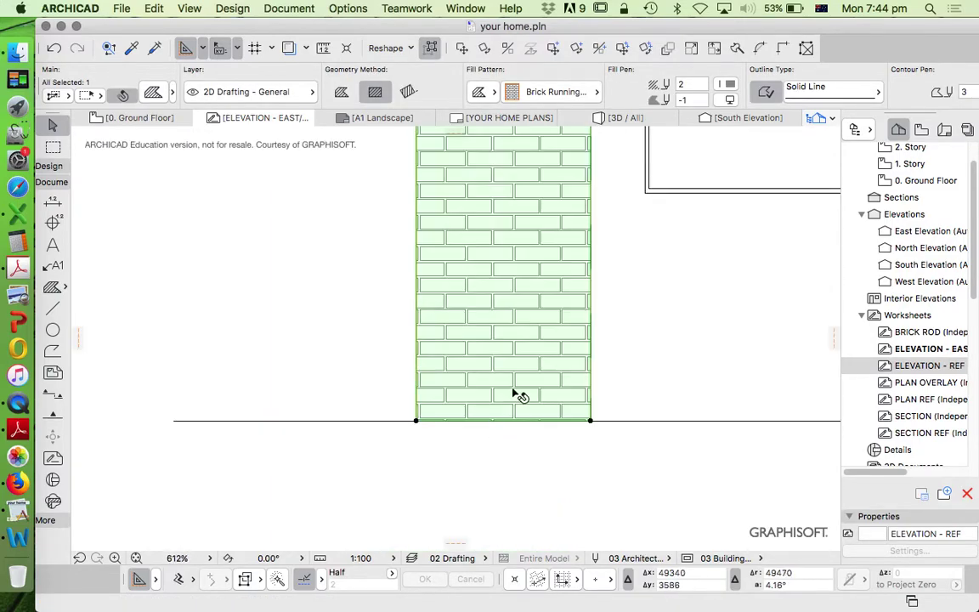
{"action": "scroll", "coordinate": [502, 404], "scroll_direction": "up", "scroll_amount": 5}
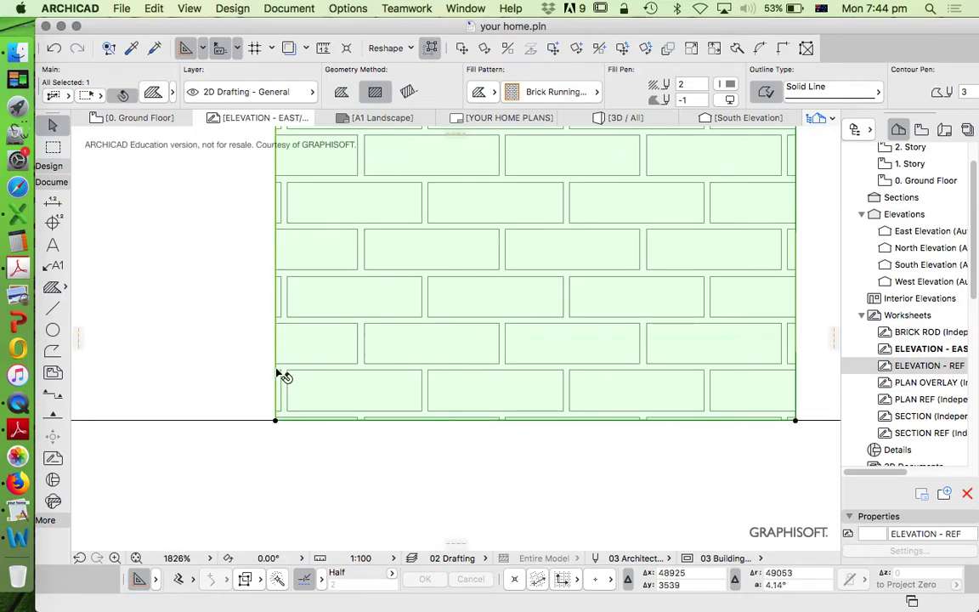
{"action": "scroll", "coordinate": [319, 425], "scroll_direction": "down", "scroll_amount": 6}
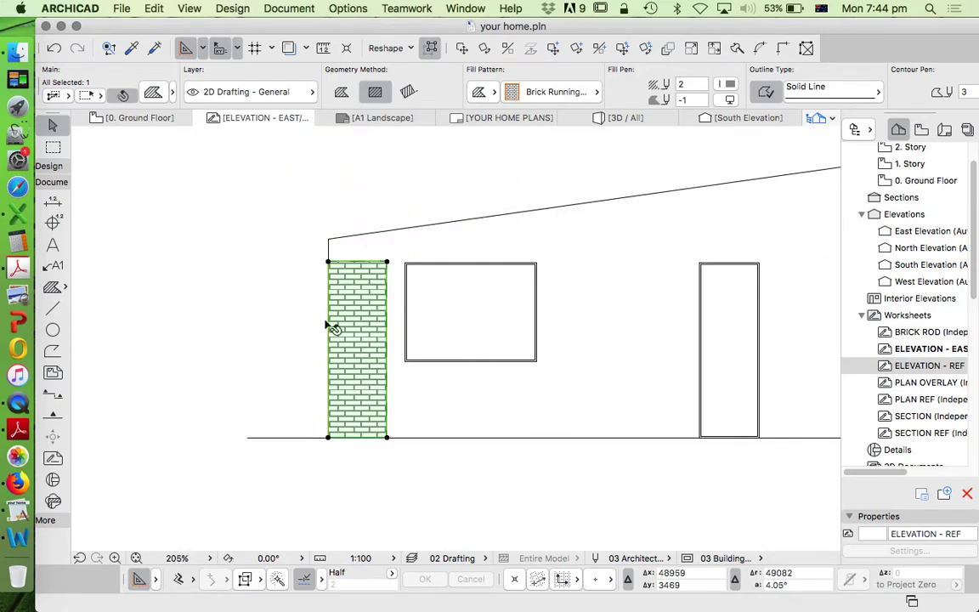
{"action": "scroll", "coordinate": [339, 210], "scroll_direction": "up", "scroll_amount": 4}
{"action": "scroll", "coordinate": [429, 210], "scroll_direction": "down", "scroll_amount": 5}
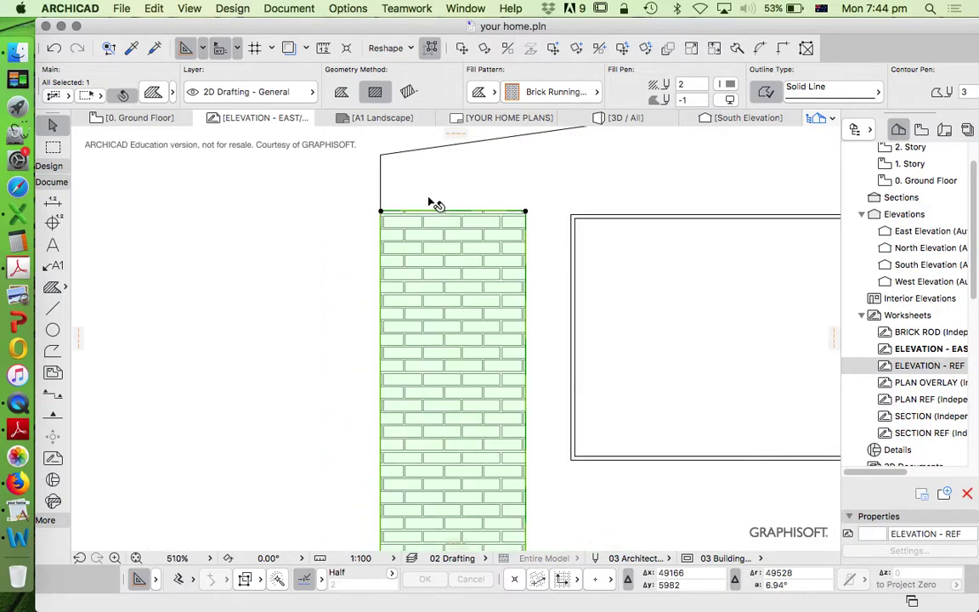
{"action": "scroll", "coordinate": [428, 340], "scroll_direction": "up", "scroll_amount": 3}
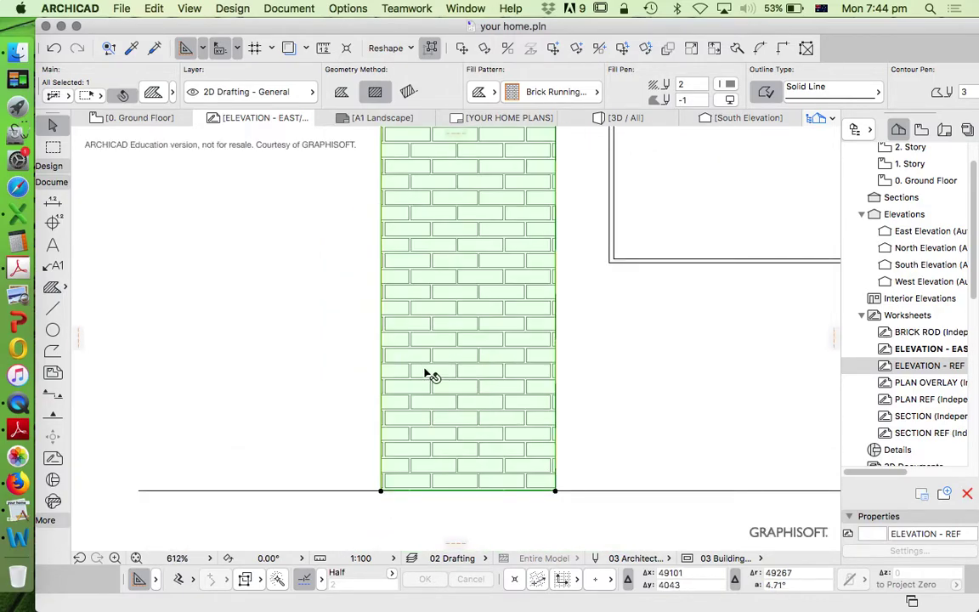
{"action": "scroll", "coordinate": [455, 403], "scroll_direction": "down", "scroll_amount": 2}
{"action": "scroll", "coordinate": [459, 404], "scroll_direction": "down", "scroll_amount": 1}
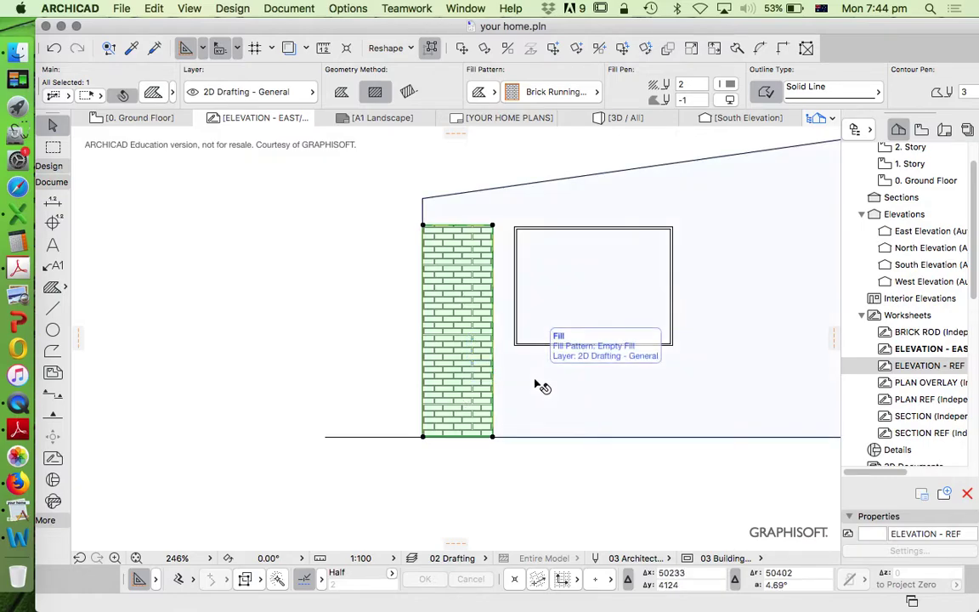
{"action": "scroll", "coordinate": [345, 372], "scroll_direction": "down", "scroll_amount": 3}
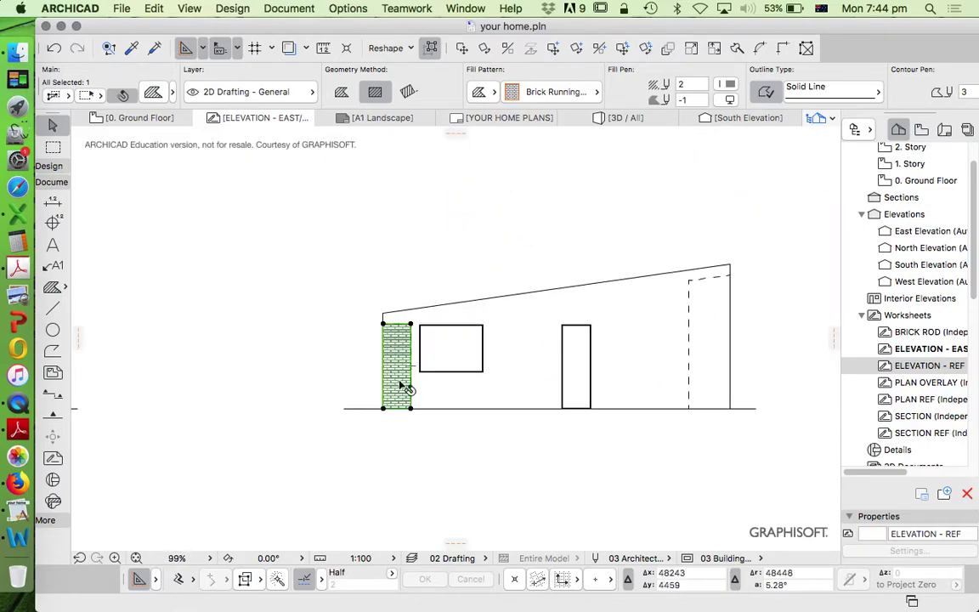
{"action": "scroll", "coordinate": [399, 389], "scroll_direction": "up", "scroll_amount": 3}
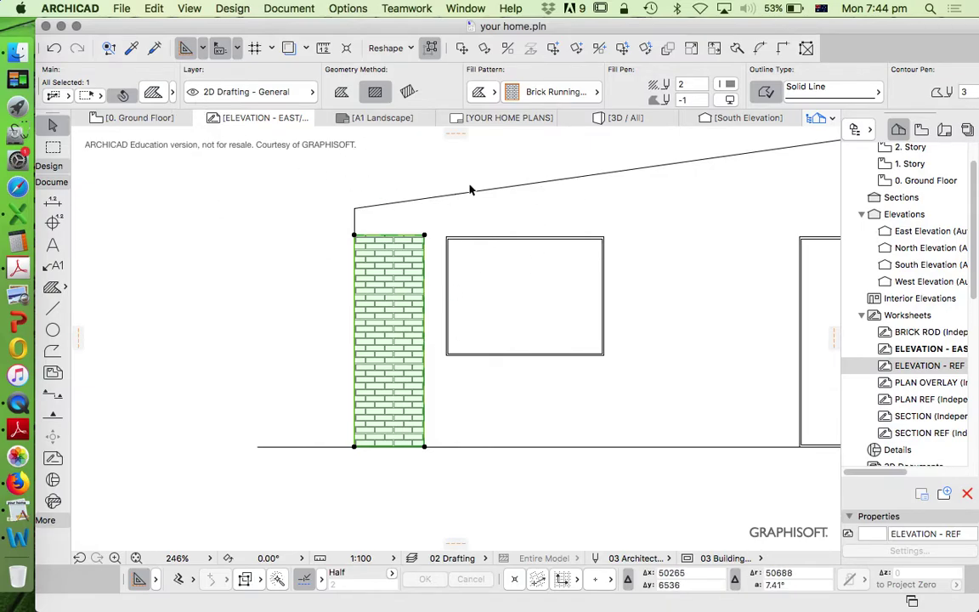
Set the selected brick fill's construction method to link the pattern to its own fill origin
{"action": "left_click", "coordinate": [153, 94]}
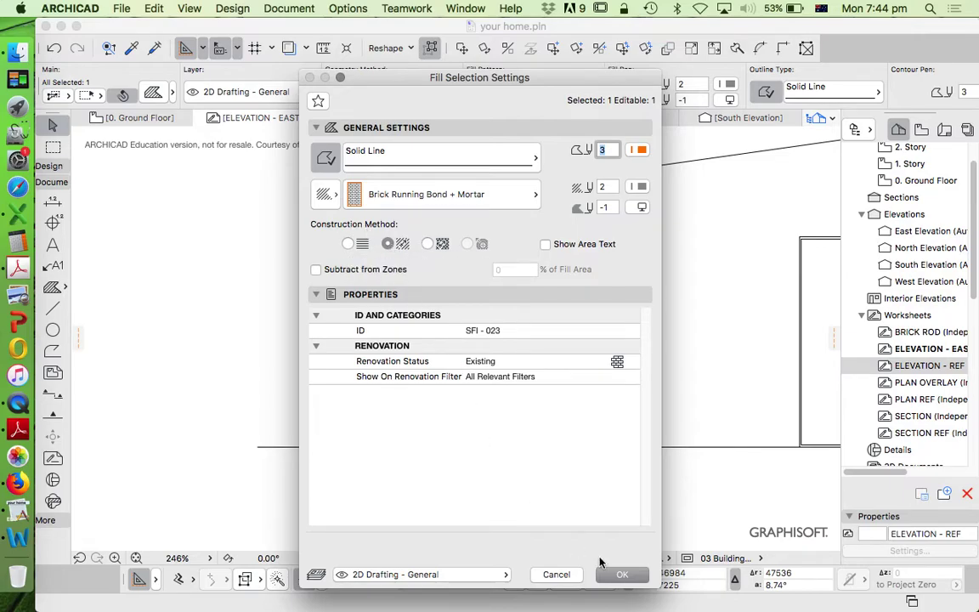
{"action": "left_click", "coordinate": [623, 574]}
{"action": "scroll", "coordinate": [397, 366], "scroll_direction": "up", "scroll_amount": 5}
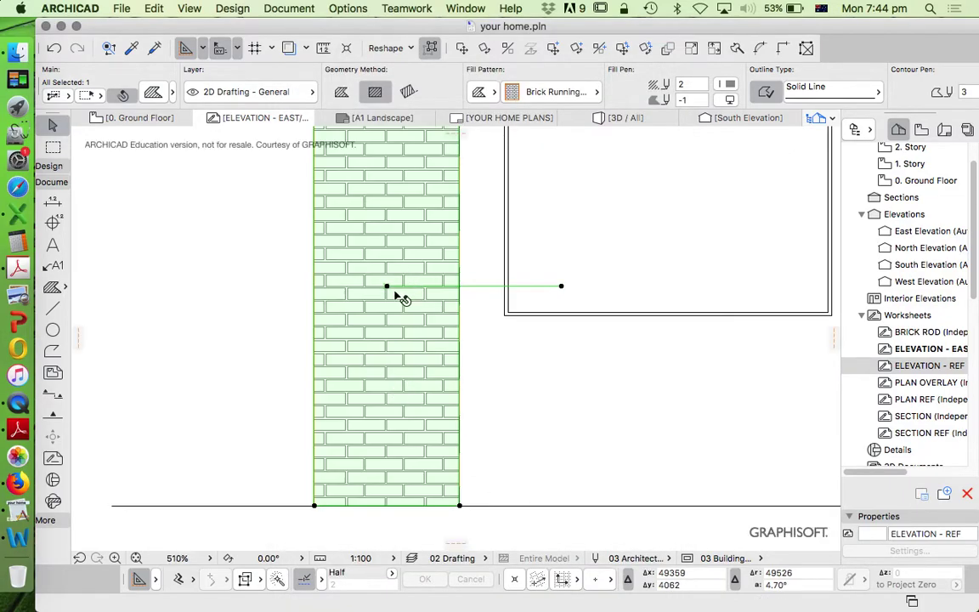
Move the origin of the fill's orientation vector to the lower-left corner of the brick panel so the coursing starts at the ground line
{"action": "scroll", "coordinate": [387, 289], "scroll_direction": "up", "scroll_amount": 5}
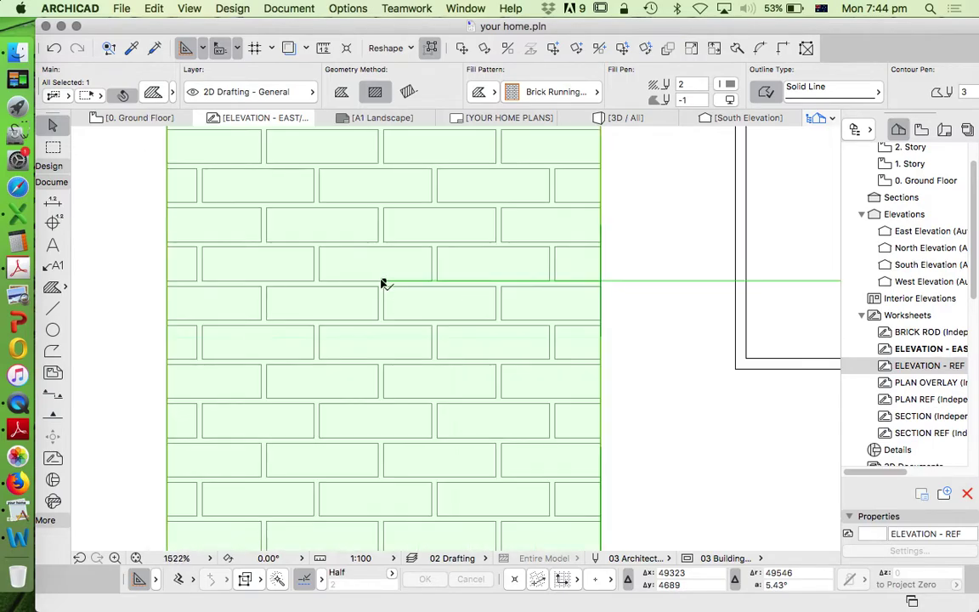
{"action": "left_click", "coordinate": [384, 281]}
{"action": "left_click", "coordinate": [448, 355]}
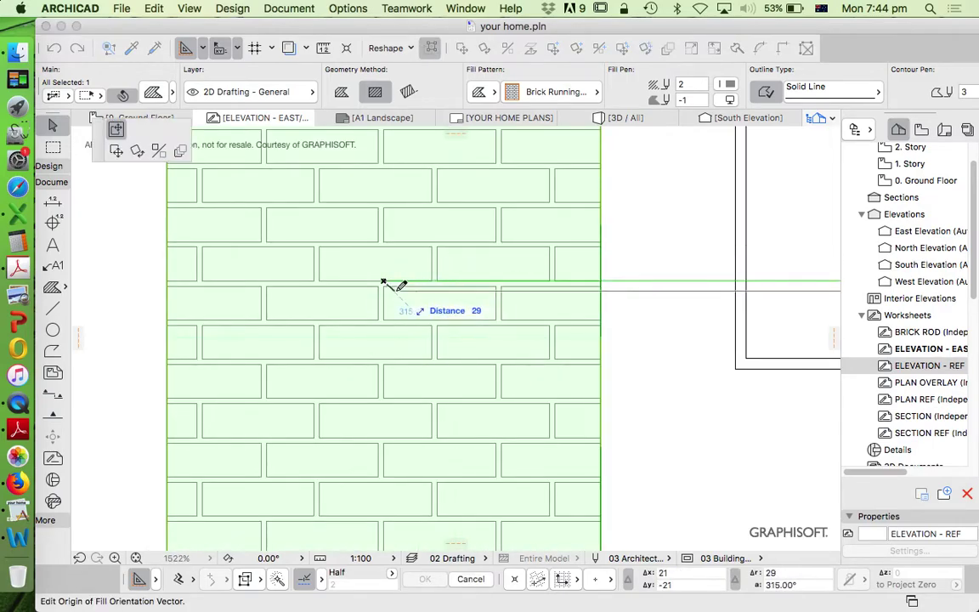
{"action": "scroll", "coordinate": [447, 238], "scroll_direction": "down", "scroll_amount": 4}
{"action": "scroll", "coordinate": [389, 363], "scroll_direction": "up", "scroll_amount": 3}
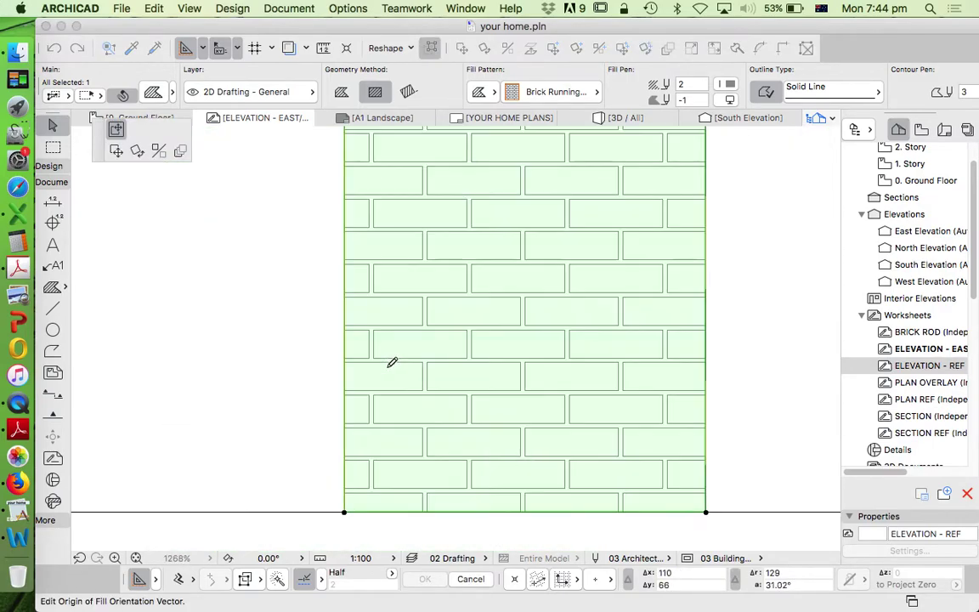
{"action": "left_click", "coordinate": [345, 513]}
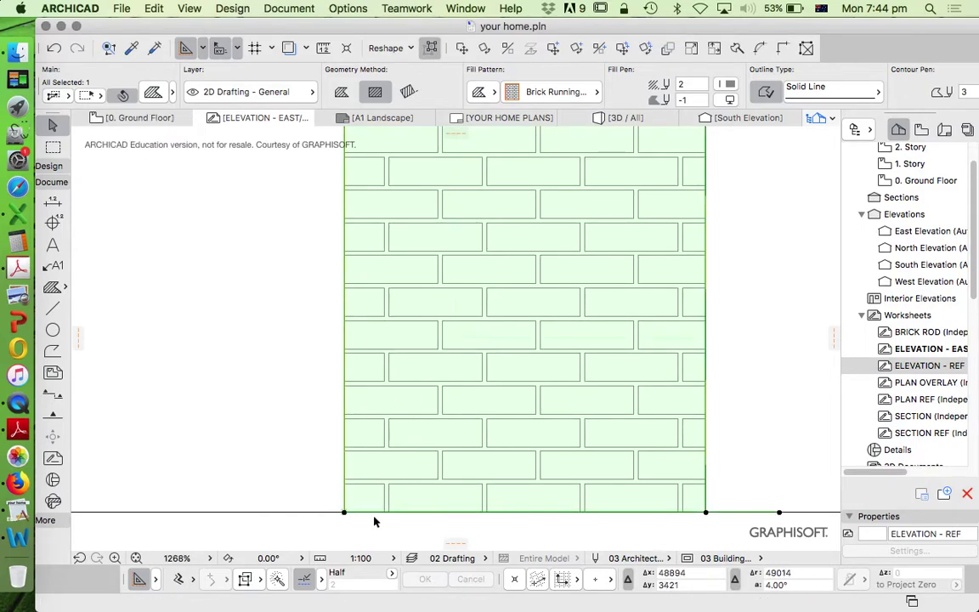
Raise the brick fill's lower-left corner about 146 mm and move the exposed fill orientation origin about 299 mm diagonally into the panel
{"action": "scroll", "coordinate": [380, 498], "scroll_direction": "down", "scroll_amount": 2}
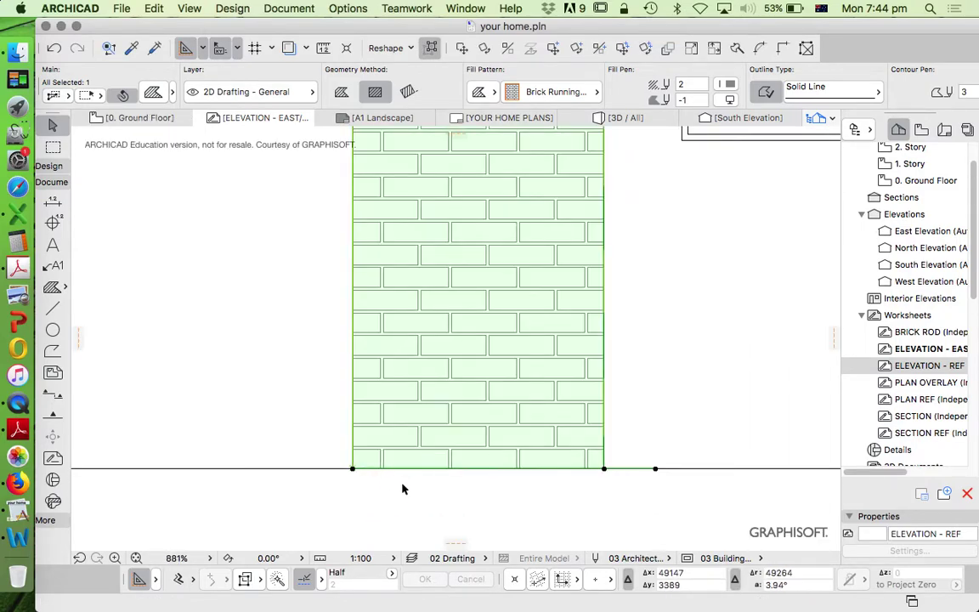
{"action": "scroll", "coordinate": [409, 481], "scroll_direction": "up", "scroll_amount": 1}
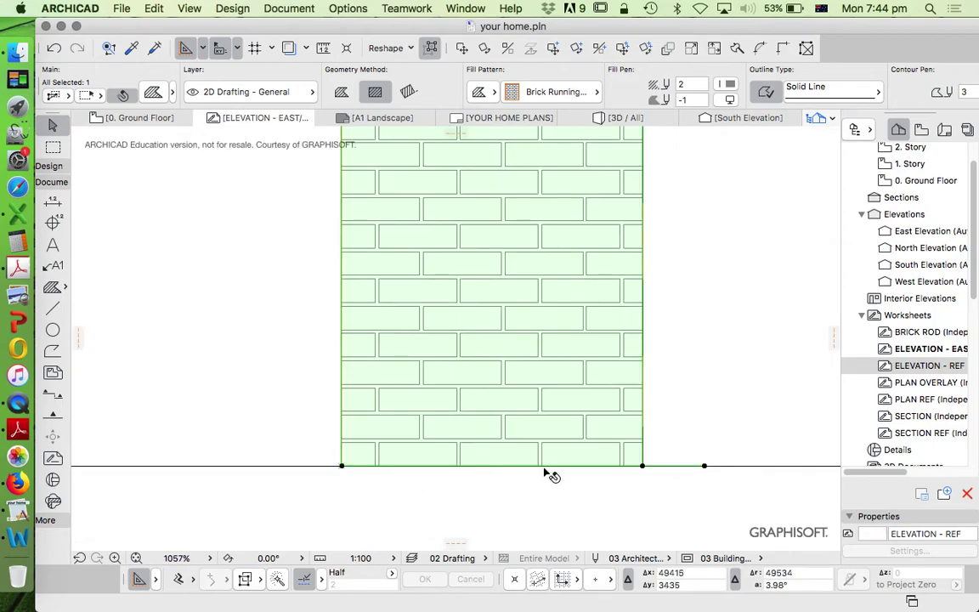
{"action": "scroll", "coordinate": [378, 416], "scroll_direction": "down", "scroll_amount": 8}
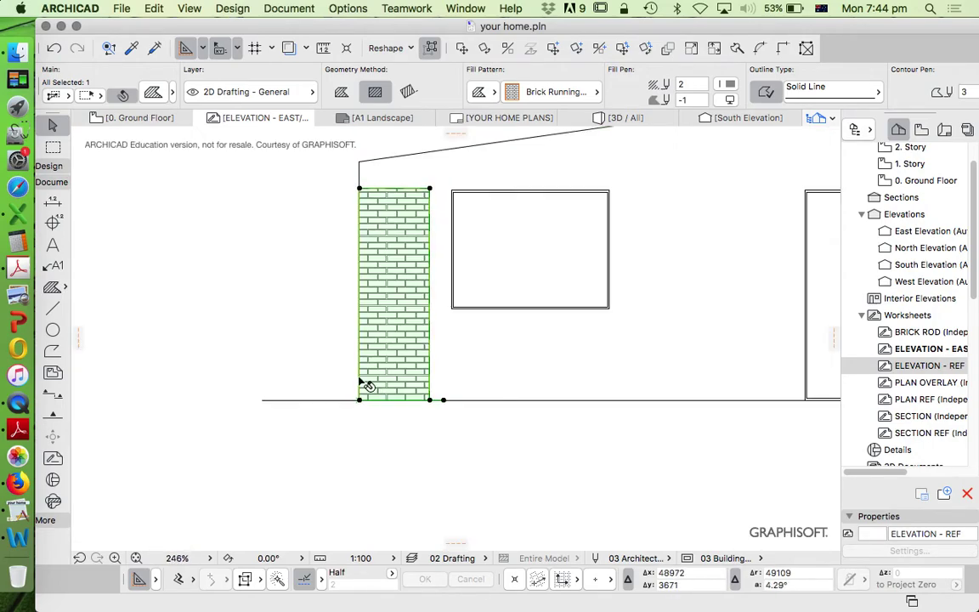
{"action": "scroll", "coordinate": [374, 391], "scroll_direction": "down", "scroll_amount": 4}
{"action": "scroll", "coordinate": [363, 386], "scroll_direction": "down", "scroll_amount": 4}
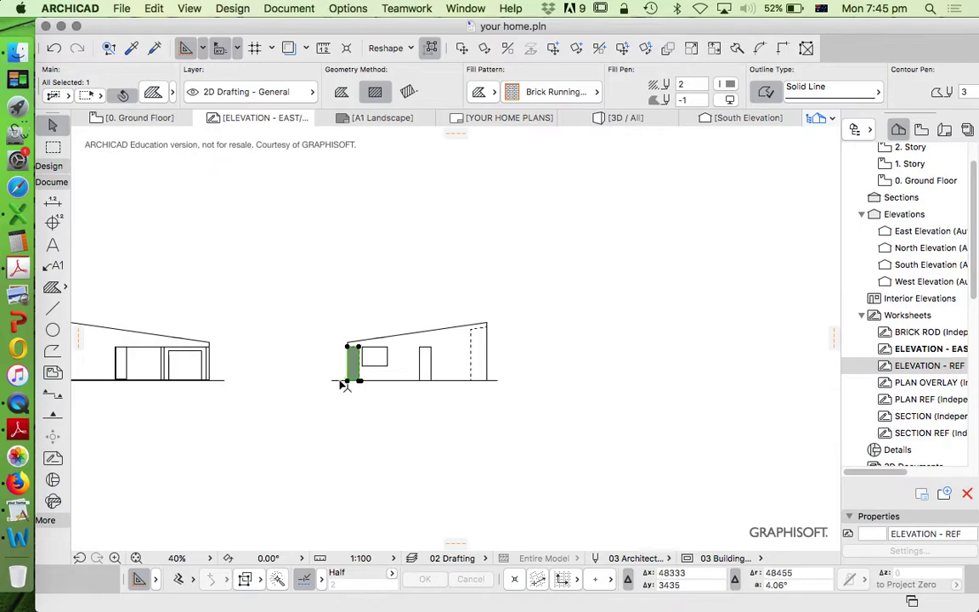
{"action": "scroll", "coordinate": [357, 386], "scroll_direction": "up", "scroll_amount": 15}
{"action": "left_click", "coordinate": [323, 378]}
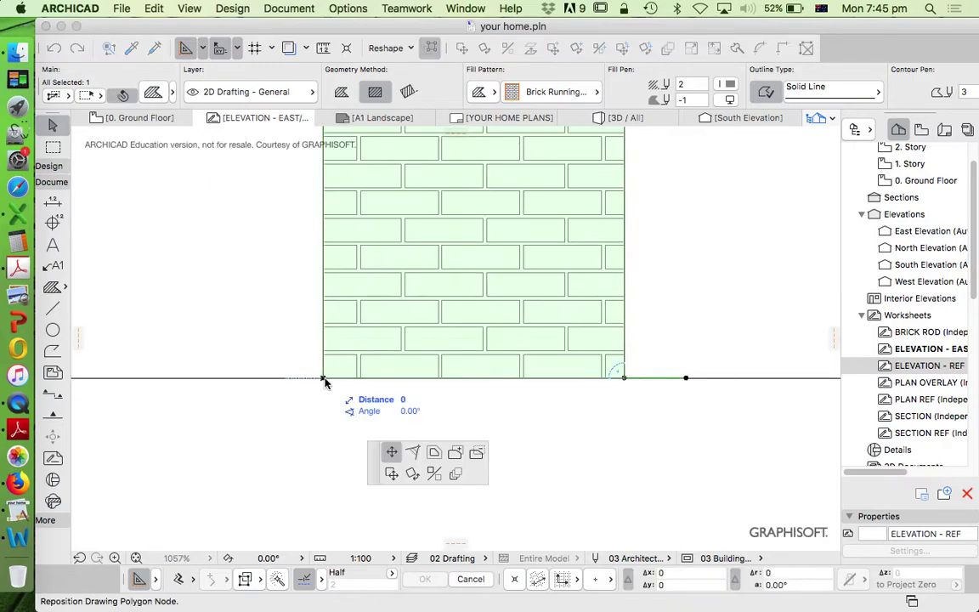
{"action": "left_click", "coordinate": [323, 325]}
{"action": "left_click", "coordinate": [323, 377]}
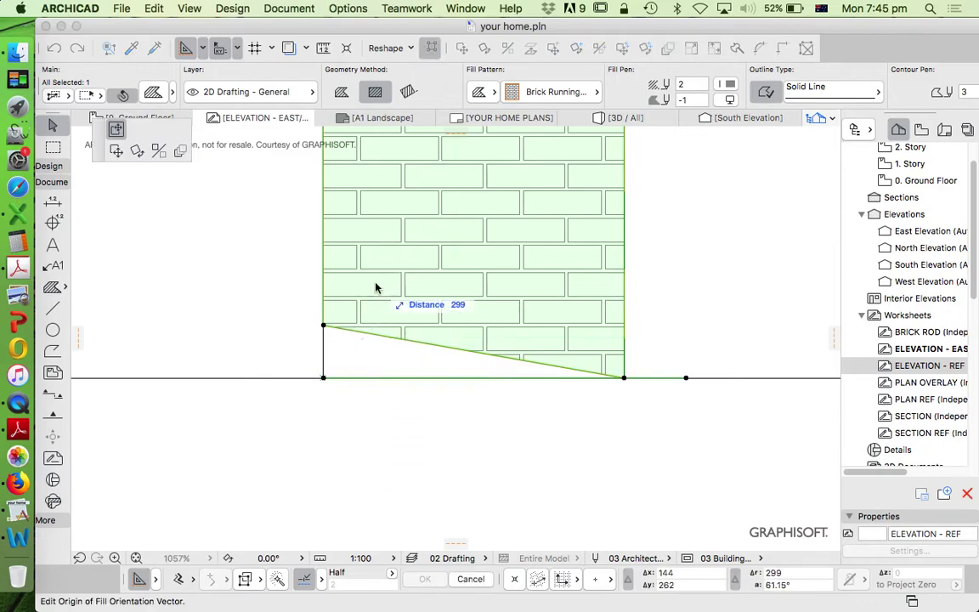
{"action": "left_click", "coordinate": [375, 283]}
Return the brick fill's lower-left corner to the ground line at the wall edge
{"action": "left_click", "coordinate": [323, 325]}
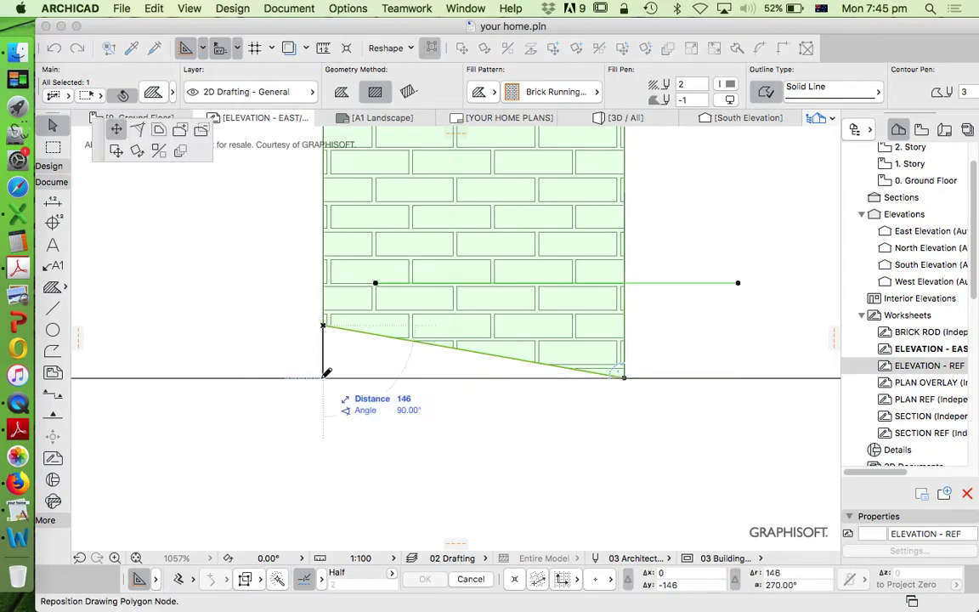
{"action": "left_click", "coordinate": [323, 378]}
{"action": "key", "text": "Escape"}
Move the origin of the fill orientation vector onto the panel's left edge, about 226 mm above the ground line
{"action": "left_click", "coordinate": [375, 285]}
{"action": "left_click", "coordinate": [375, 283]}
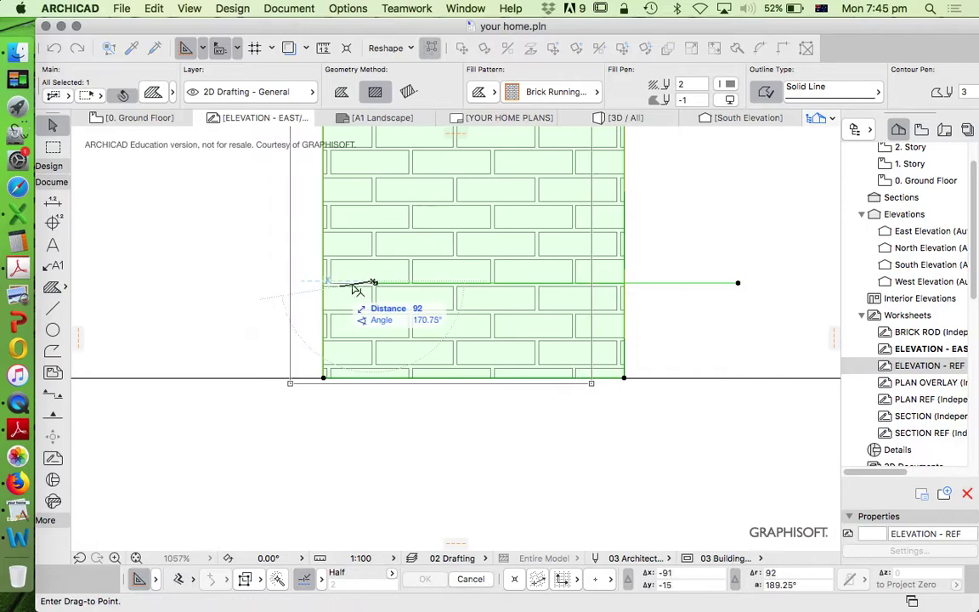
{"action": "left_click", "coordinate": [374, 282]}
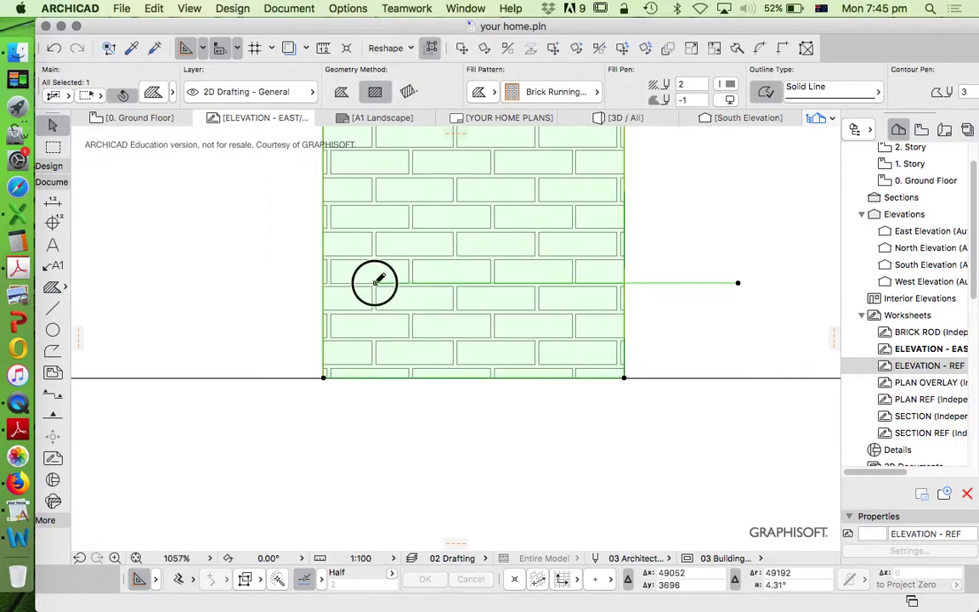
{"action": "left_click", "coordinate": [375, 283]}
{"action": "left_click", "coordinate": [324, 294]}
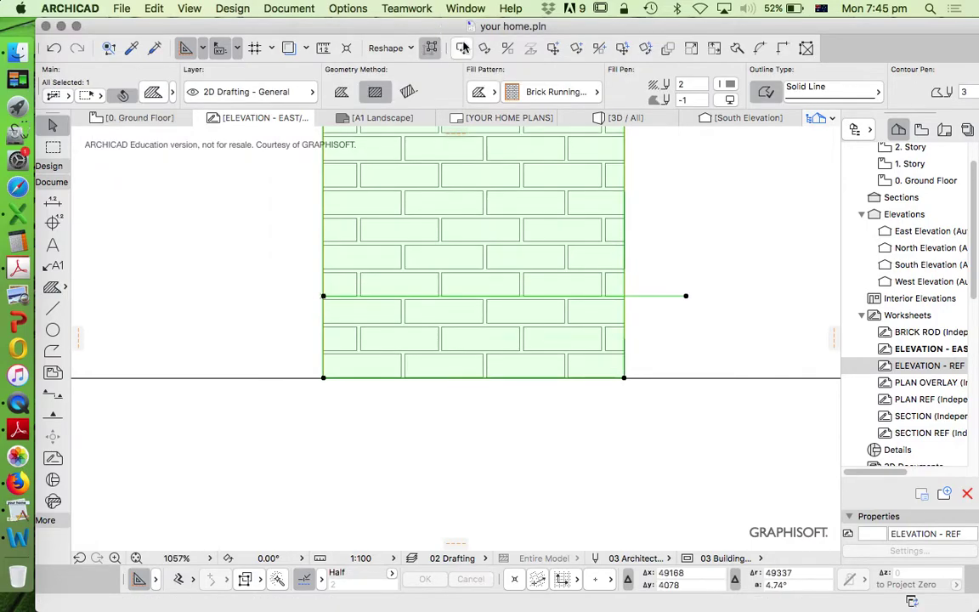
{"action": "left_click", "coordinate": [463, 48]}
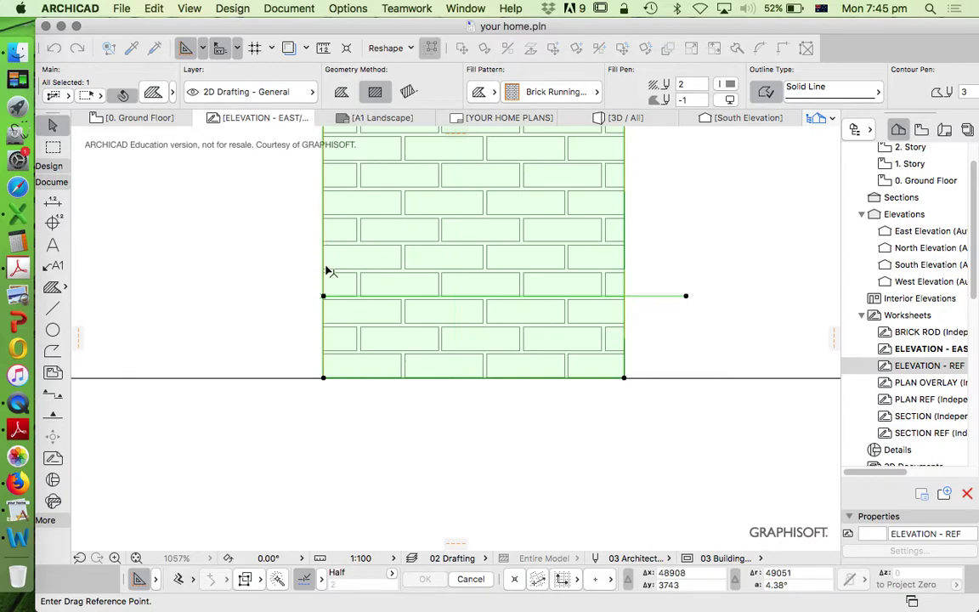
{"action": "left_click", "coordinate": [323, 295]}
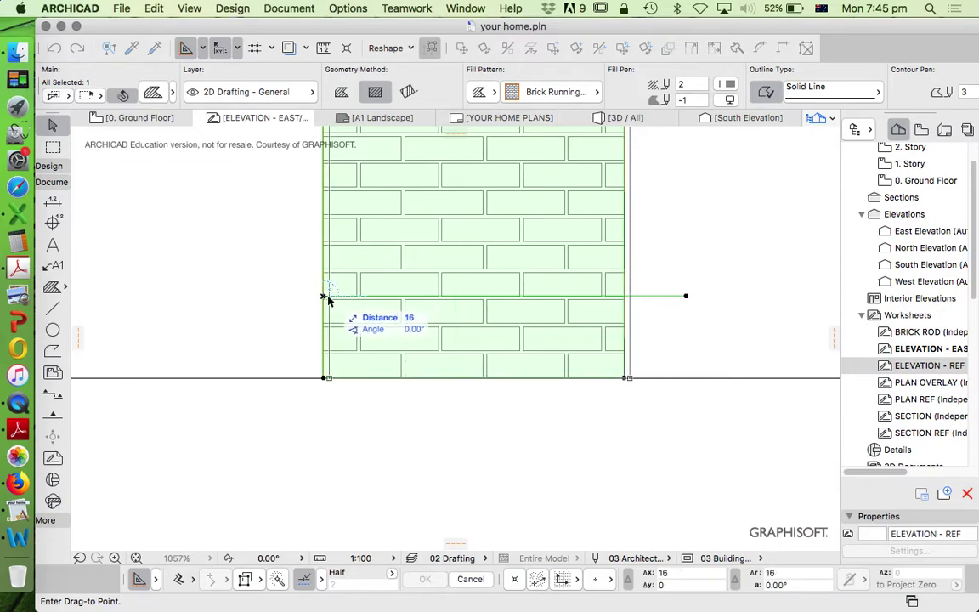
{"action": "left_click", "coordinate": [324, 296]}
Move the fill orientation origin 120 mm horizontally into the panel from its left edge
{"action": "left_click", "coordinate": [324, 295]}
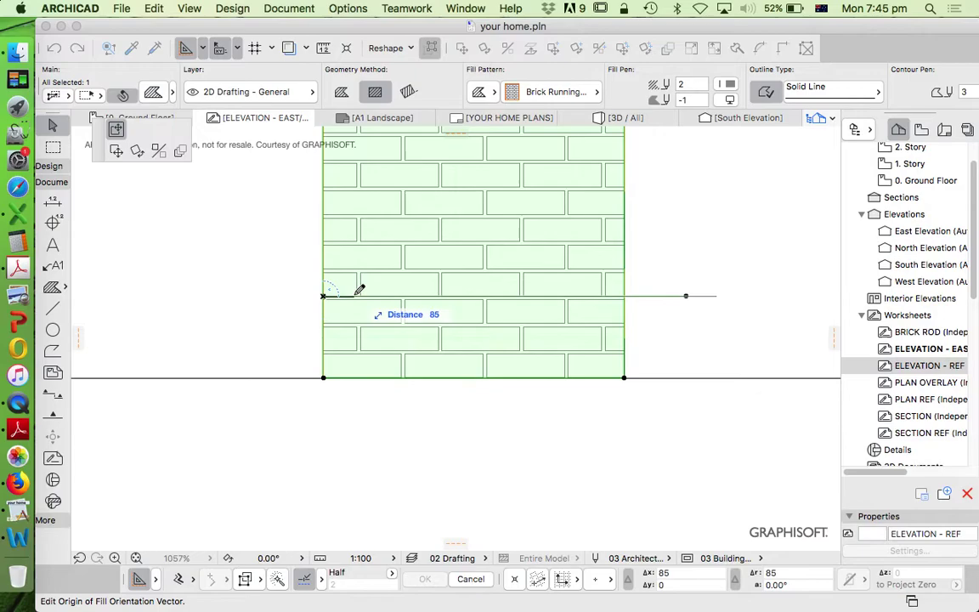
{"action": "key", "text": "Tab"}
{"action": "type", "text": "12"}
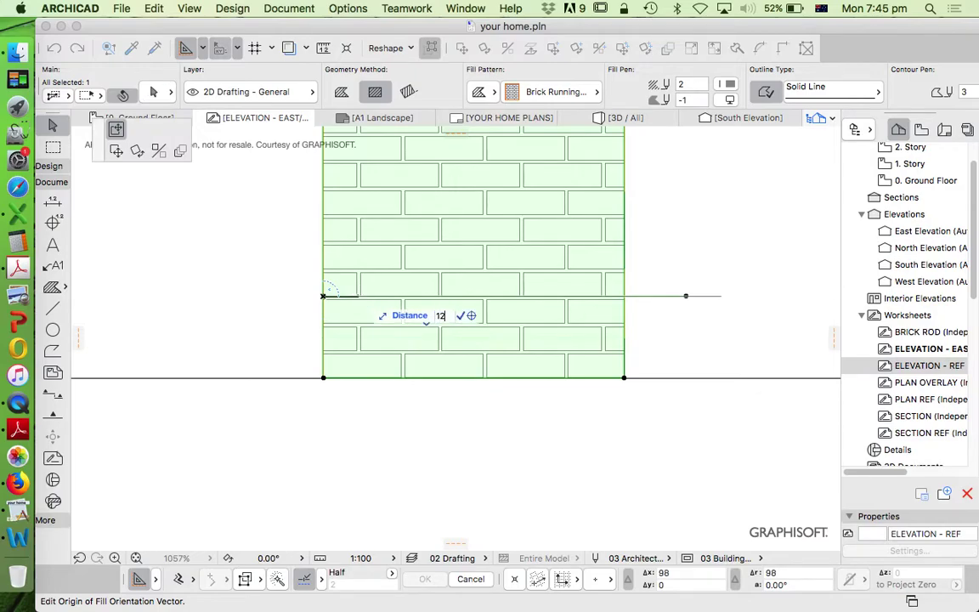
{"action": "type", "text": "0"}
{"action": "key", "text": "Return"}
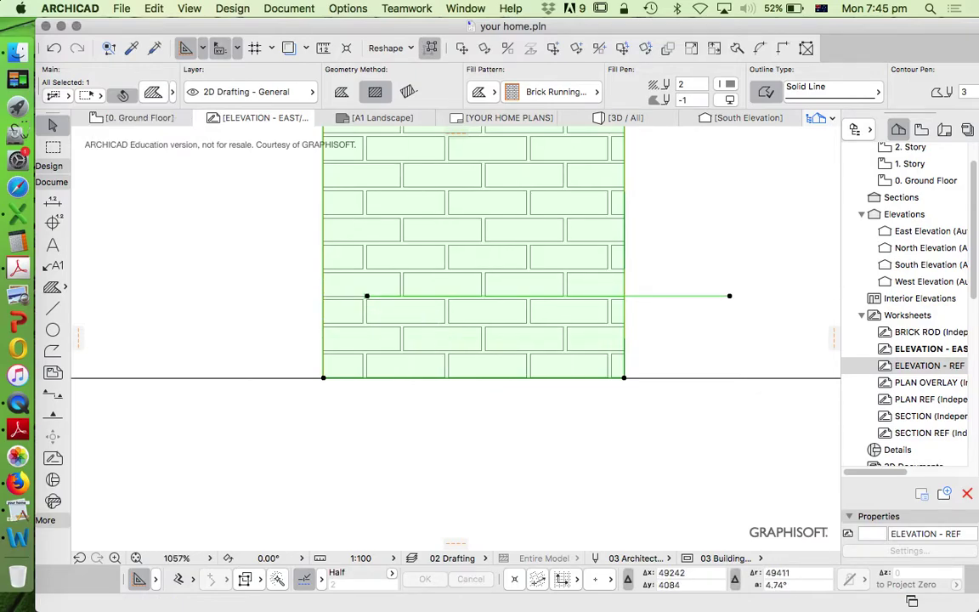
{"action": "key", "text": "super+d"}
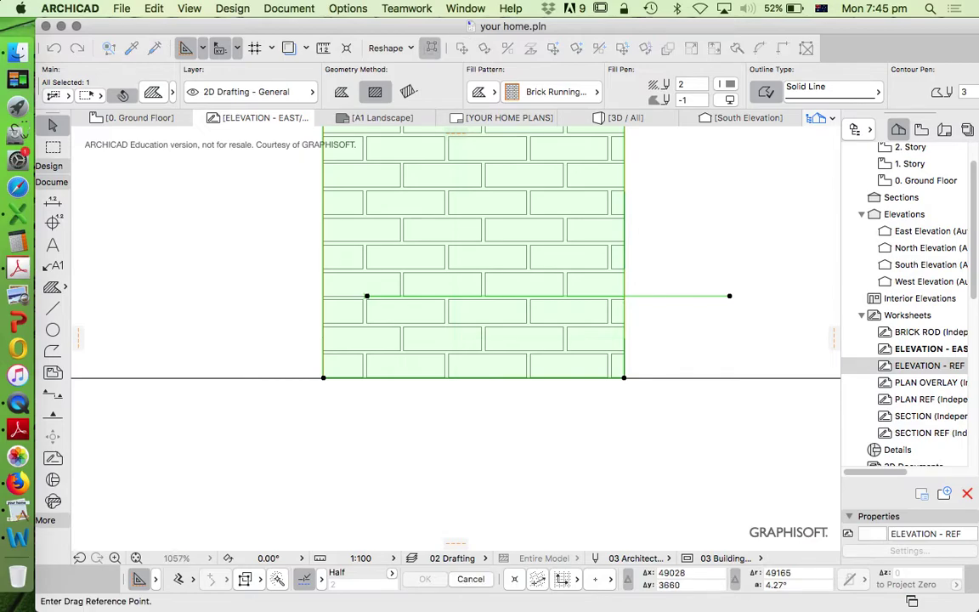
{"action": "left_click", "coordinate": [367, 295]}
{"action": "key", "text": "Escape"}
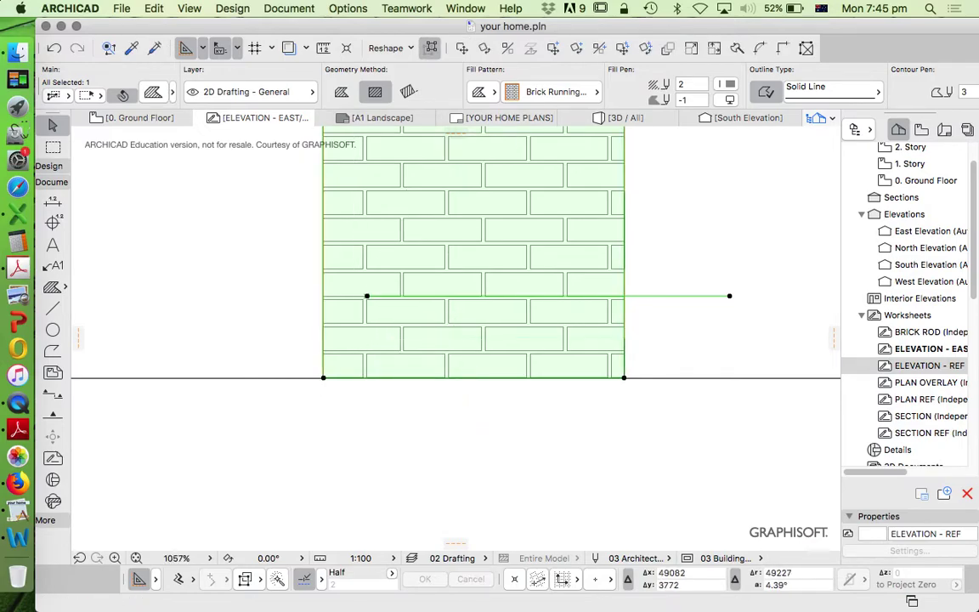
Move the fill orientation origin vertically to just above the ground line, leaving one mortar joint beneath the lowest brick course
{"action": "left_click", "coordinate": [366, 296]}
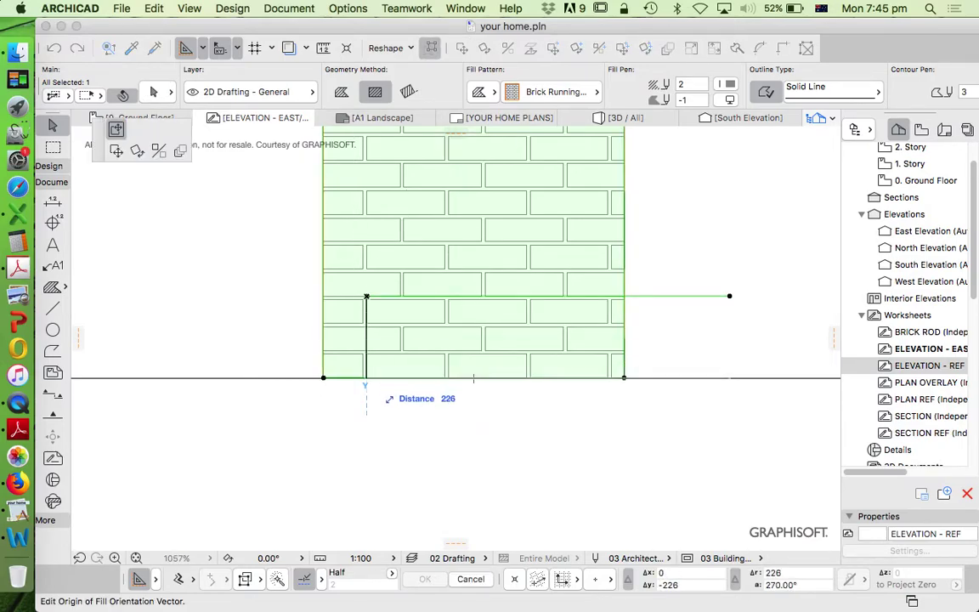
{"action": "left_click", "coordinate": [367, 377]}
{"action": "scroll", "coordinate": [366, 377], "scroll_direction": "up", "scroll_amount": 5}
{"action": "left_click", "coordinate": [367, 377]}
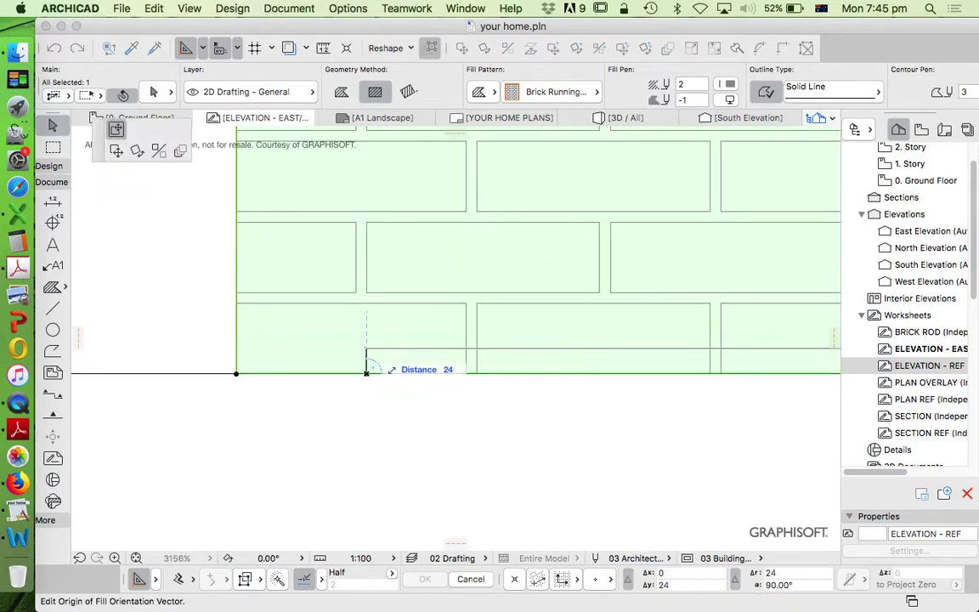
{"action": "left_click", "coordinate": [366, 371]}
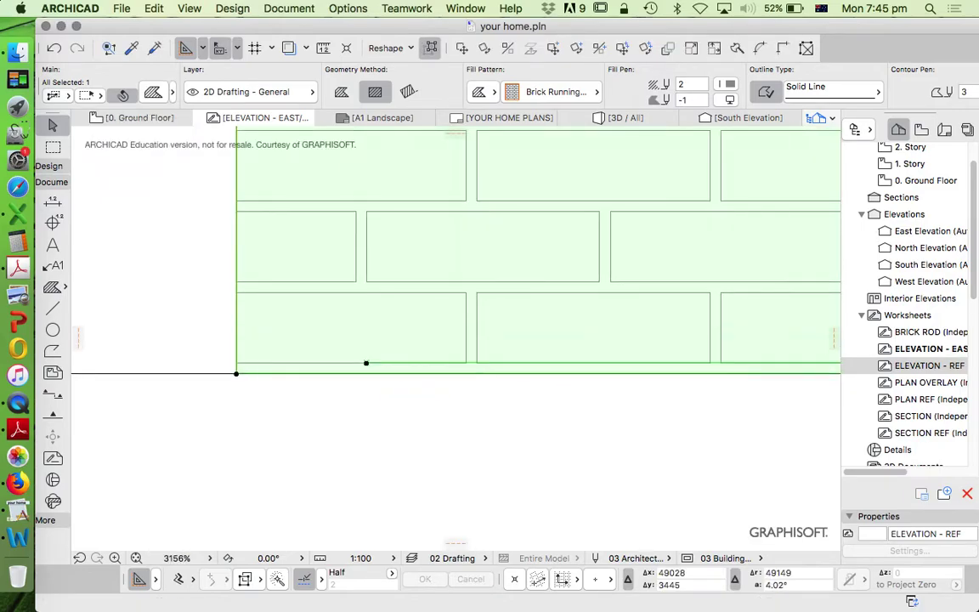
Examine how the realigned brick courses meet the panel's base, top and side edges
{"action": "scroll", "coordinate": [366, 371], "scroll_direction": "down", "scroll_amount": 5}
{"action": "scroll", "coordinate": [351, 393], "scroll_direction": "down", "scroll_amount": 5}
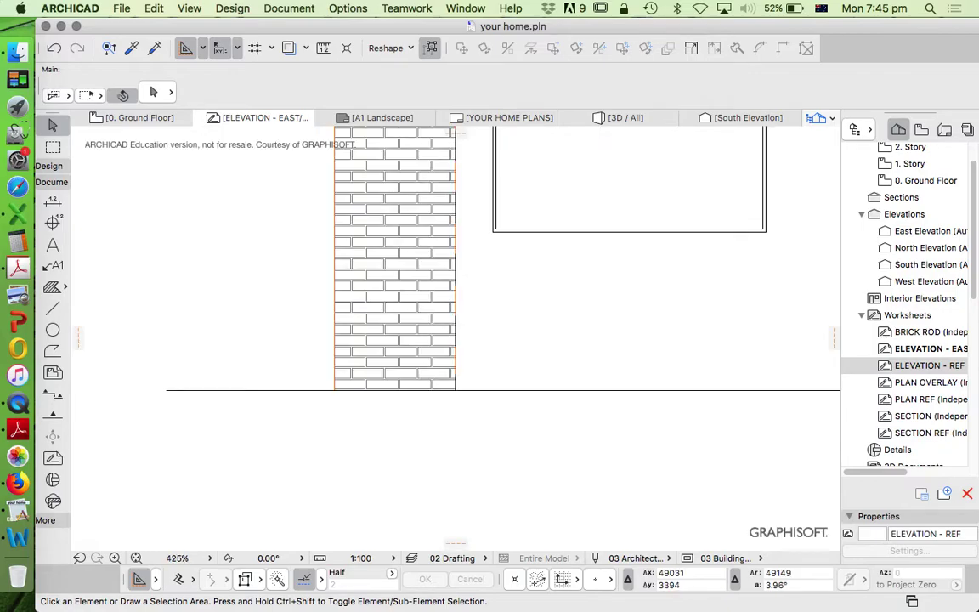
{"action": "scroll", "coordinate": [371, 391], "scroll_direction": "down", "scroll_amount": 5}
{"action": "scroll", "coordinate": [372, 302], "scroll_direction": "up", "scroll_amount": 6}
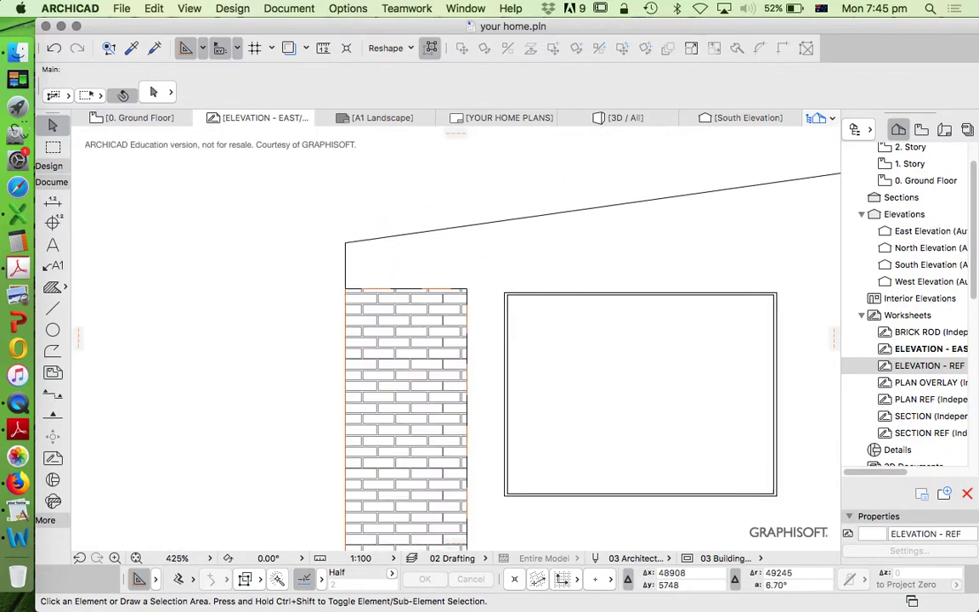
{"action": "scroll", "coordinate": [329, 167], "scroll_direction": "down", "scroll_amount": 3}
{"action": "scroll", "coordinate": [354, 443], "scroll_direction": "up", "scroll_amount": 4}
{"action": "scroll", "coordinate": [396, 460], "scroll_direction": "down", "scroll_amount": 4}
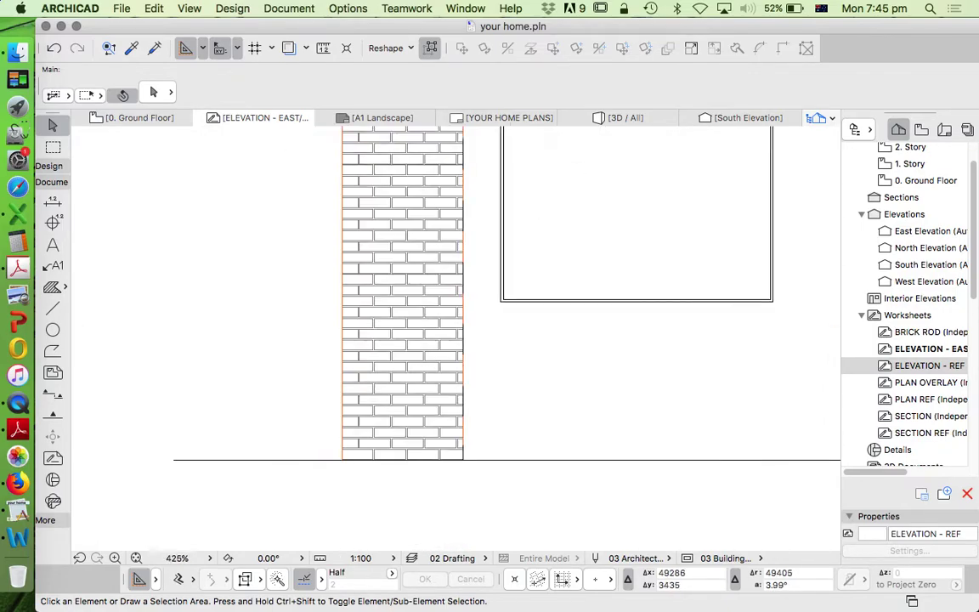
{"action": "scroll", "coordinate": [442, 278], "scroll_direction": "up", "scroll_amount": 3}
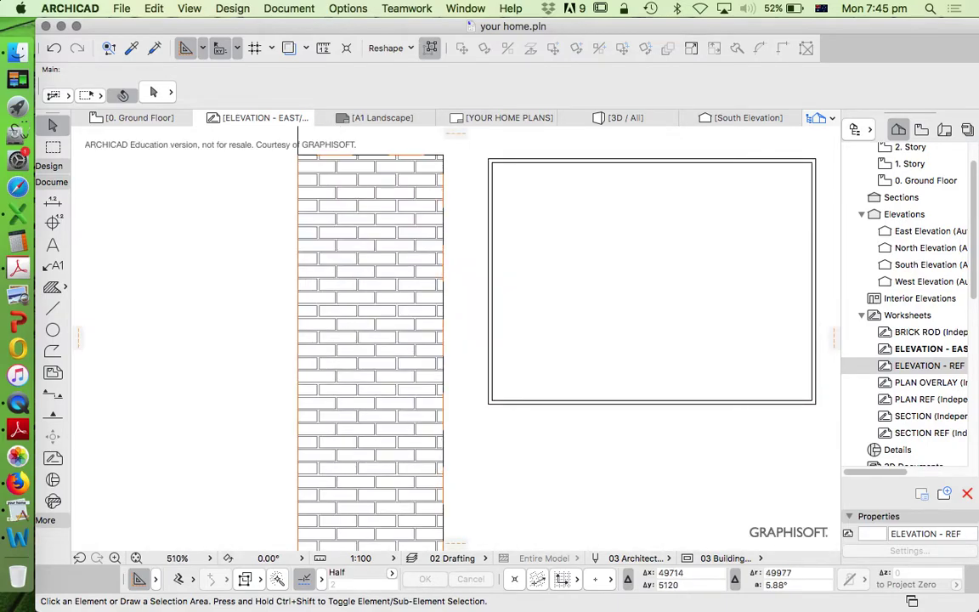
{"action": "scroll", "coordinate": [442, 310], "scroll_direction": "down", "scroll_amount": 3}
Measure the brick panel's width horizontally from its left edge to its right edge using the Line tool
{"action": "left_click", "coordinate": [52, 307]}
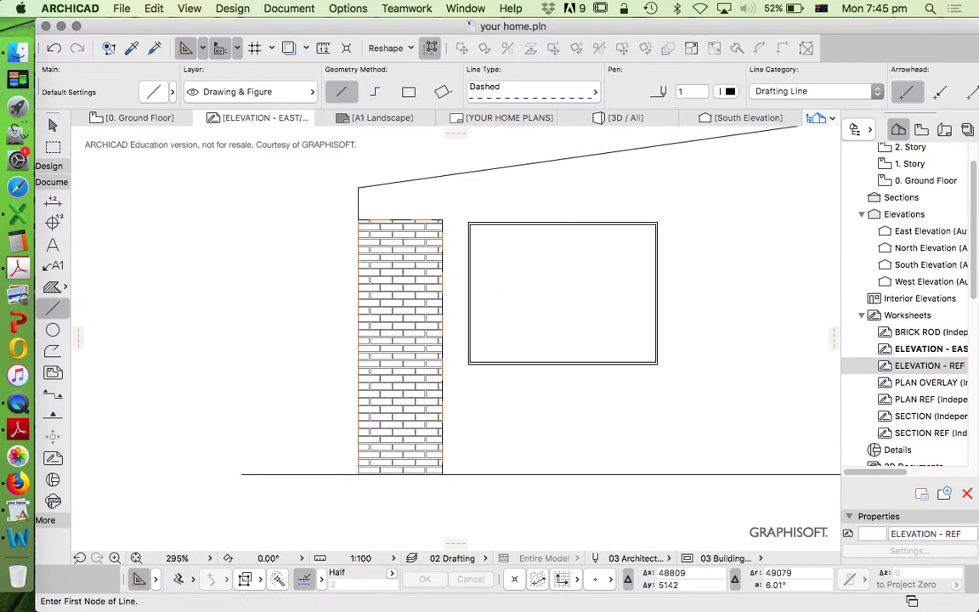
{"action": "left_click", "coordinate": [358, 312]}
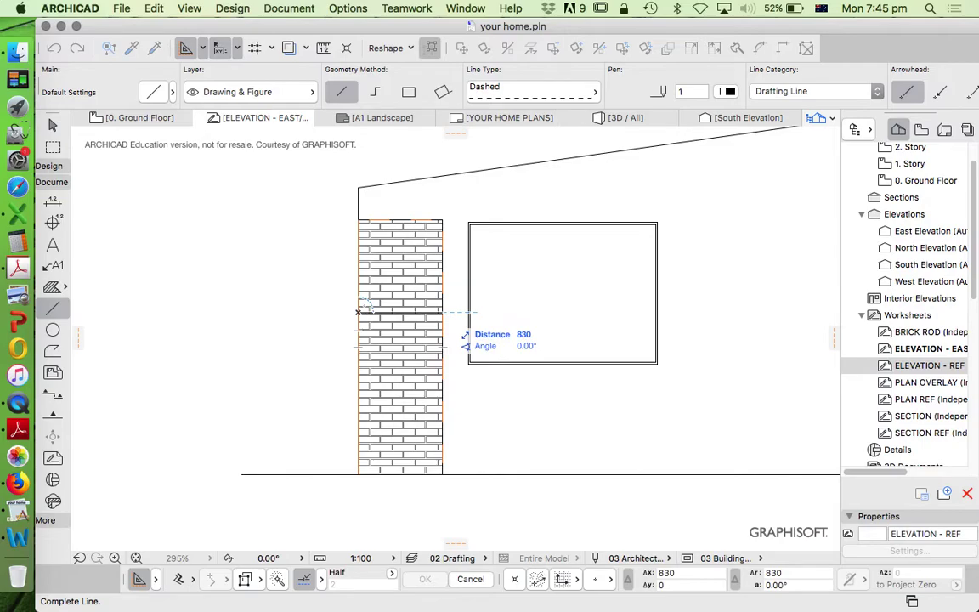
{"action": "left_click", "coordinate": [442, 312]}
{"action": "scroll", "coordinate": [442, 312], "scroll_direction": "down", "scroll_amount": 6}
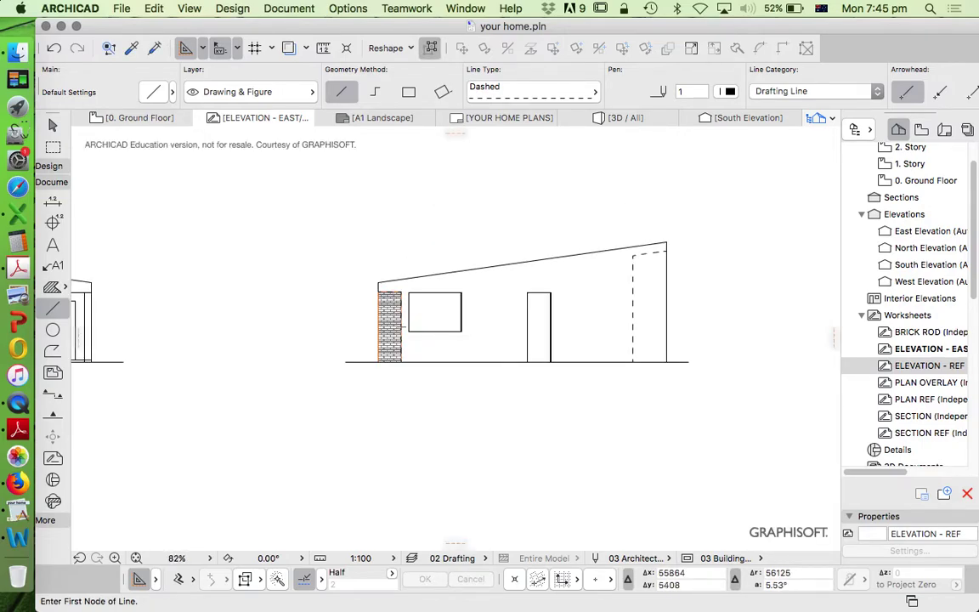
{"action": "scroll", "coordinate": [555, 315], "scroll_direction": "up", "scroll_amount": 3}
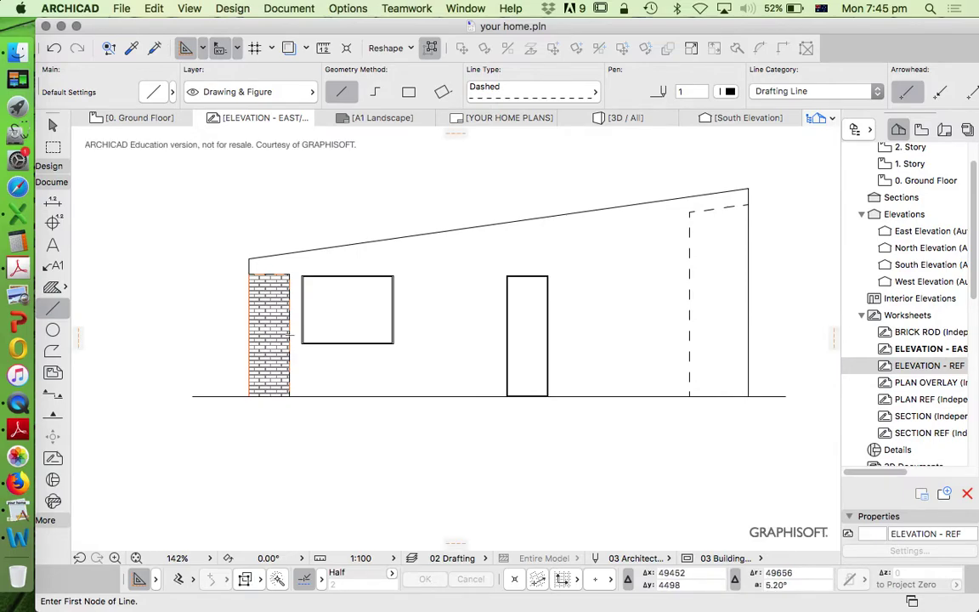
{"action": "key", "text": "Escape"}
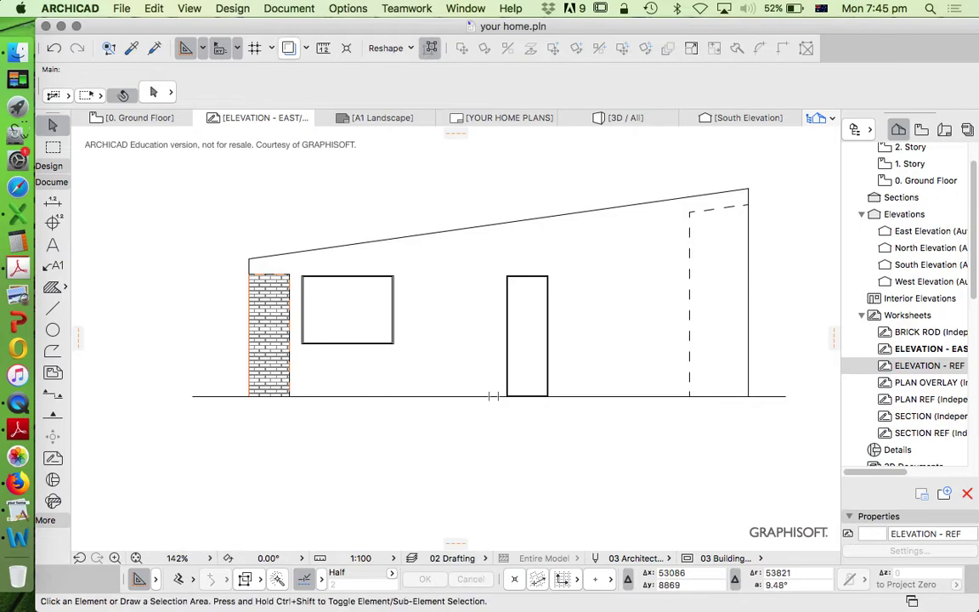
Compare the drafted elevation's wall materials and openings with the elevation in the displayed trace reference
{"action": "scroll", "coordinate": [493, 396], "scroll_direction": "down", "scroll_amount": 10}
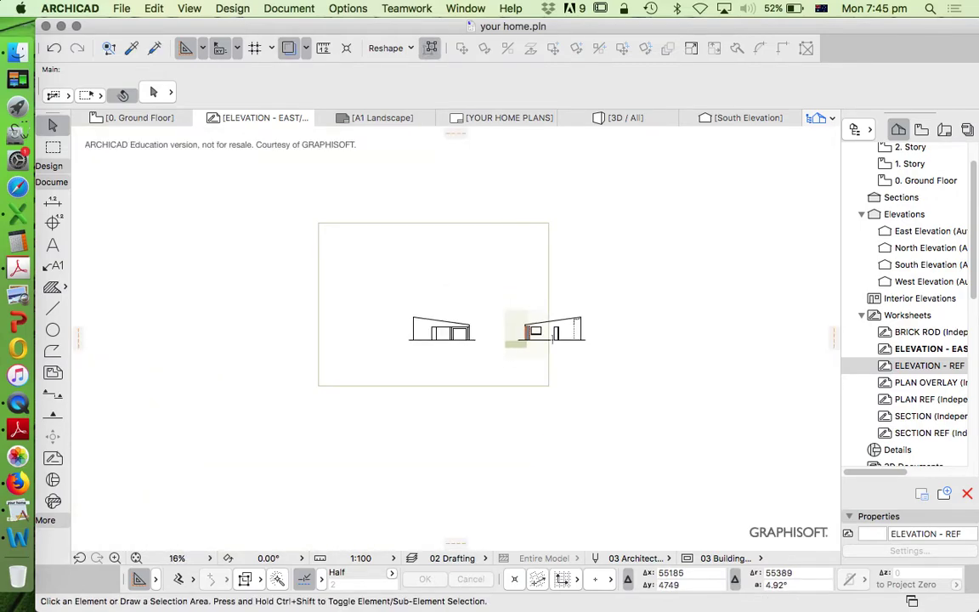
{"action": "scroll", "coordinate": [256, 359], "scroll_direction": "up", "scroll_amount": 8}
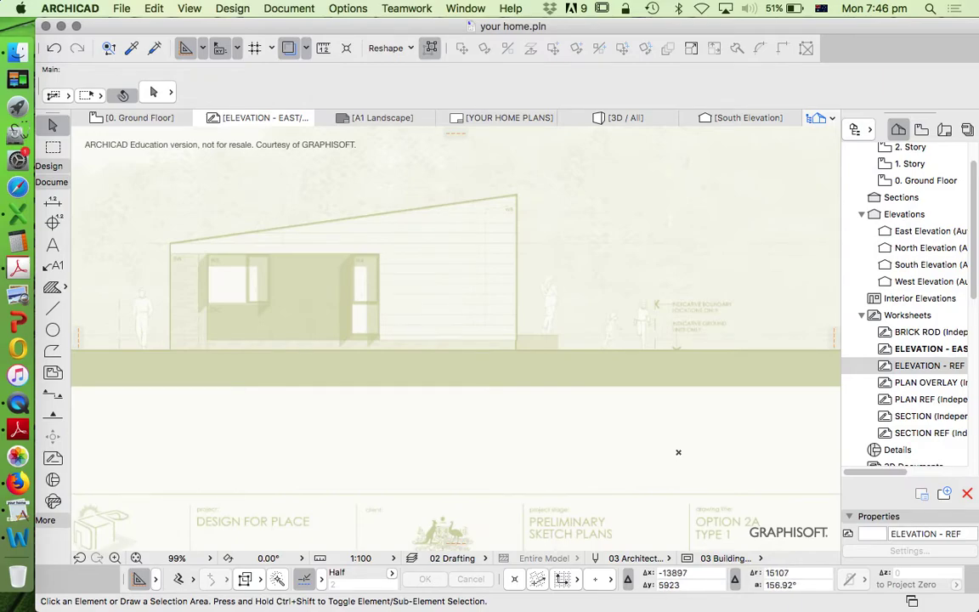
{"action": "scroll", "coordinate": [265, 339], "scroll_direction": "down", "scroll_amount": 12}
{"action": "scroll", "coordinate": [454, 329], "scroll_direction": "up", "scroll_amount": 12}
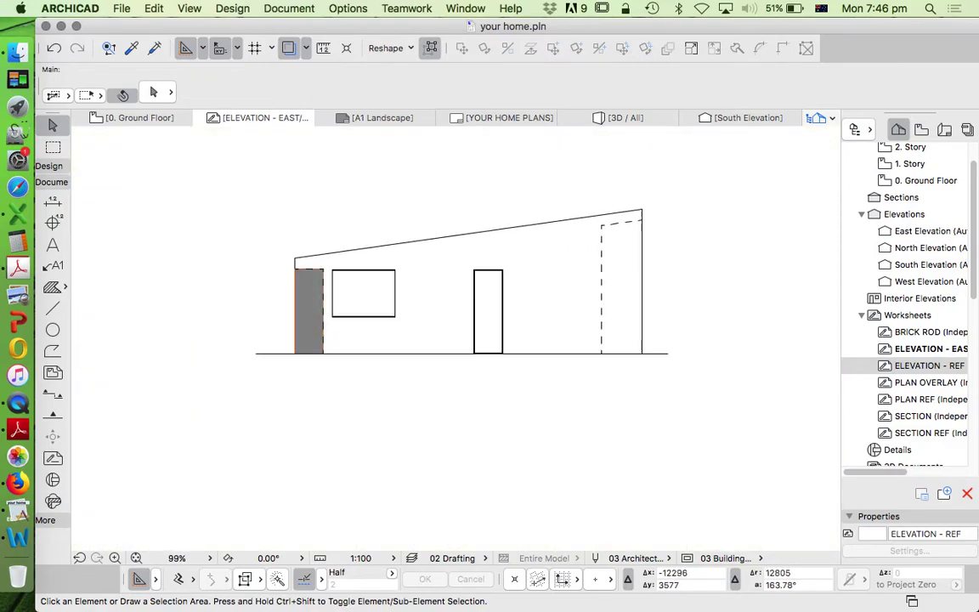
Hide the trace reference and set the Line tool's line type to Solid Line
{"action": "left_click", "coordinate": [53, 309]}
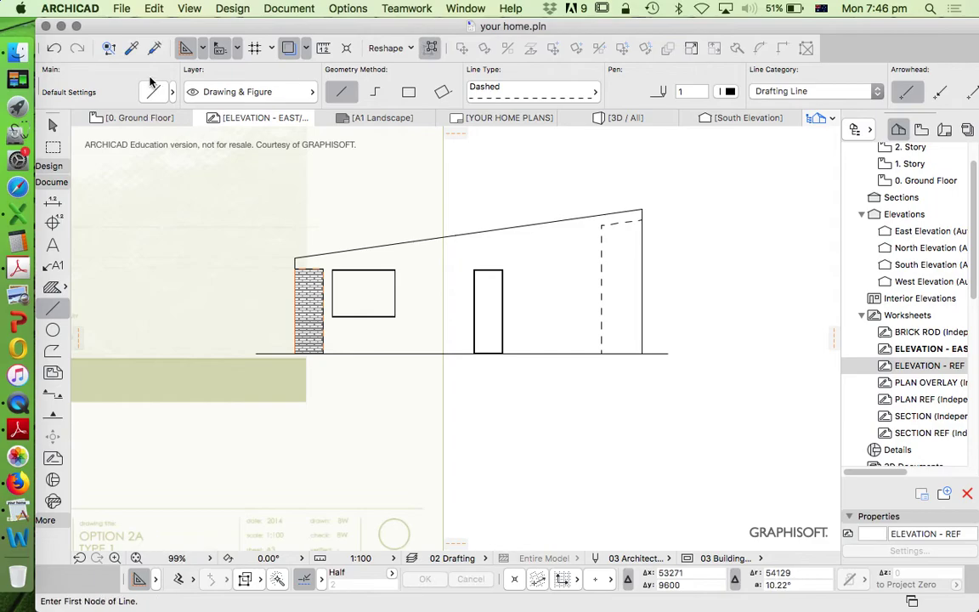
{"action": "left_click", "coordinate": [290, 49]}
{"action": "scroll", "coordinate": [331, 275], "scroll_direction": "up", "scroll_amount": 5}
{"action": "left_click", "coordinate": [308, 253]}
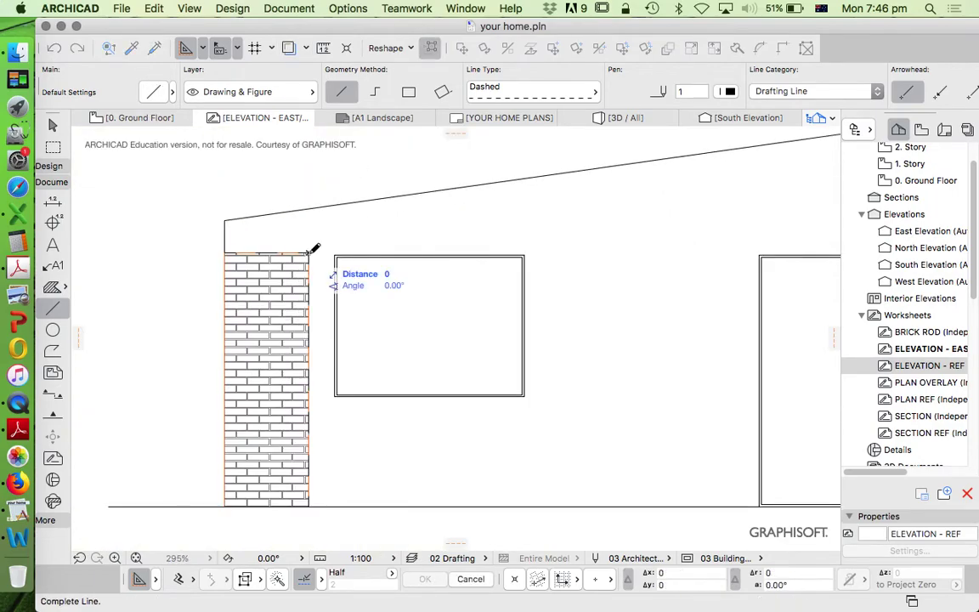
{"action": "left_click", "coordinate": [591, 91]}
{"action": "left_click", "coordinate": [636, 93]}
{"action": "scroll", "coordinate": [583, 220], "scroll_direction": "down", "scroll_amount": 5}
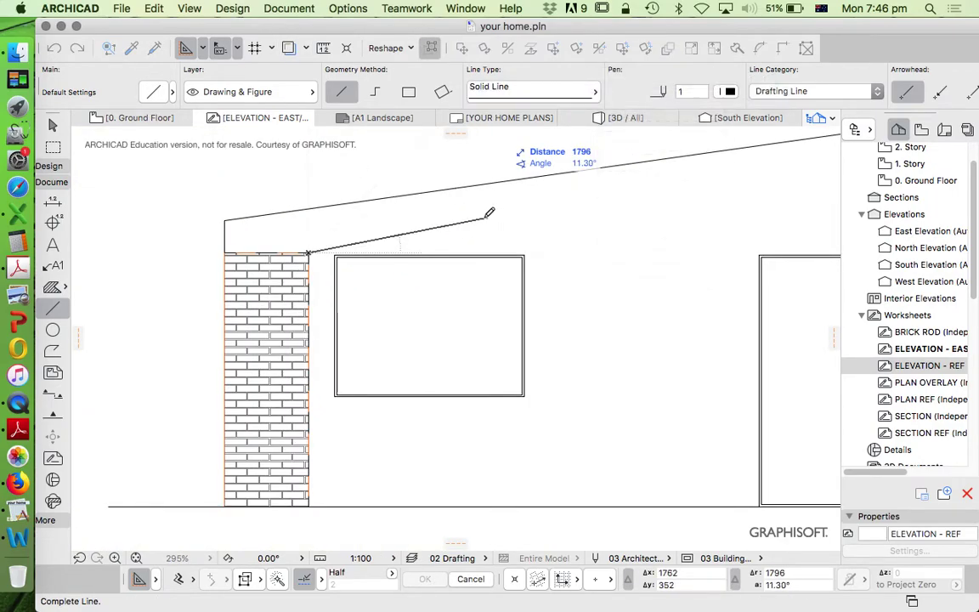
{"action": "scroll", "coordinate": [583, 220], "scroll_direction": "up", "scroll_amount": 4}
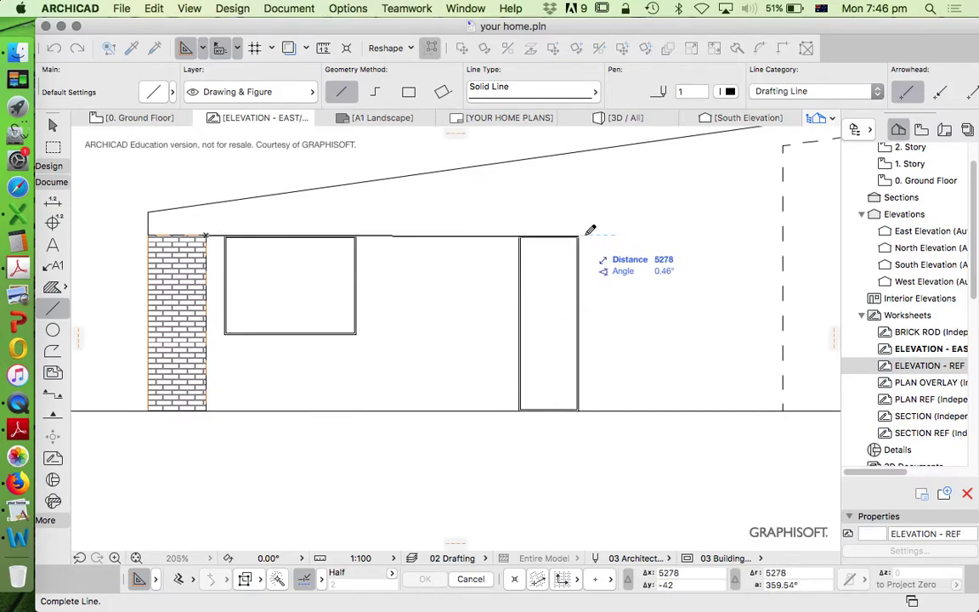
{"action": "key", "text": "Escape"}
{"action": "key", "text": "Escape"}
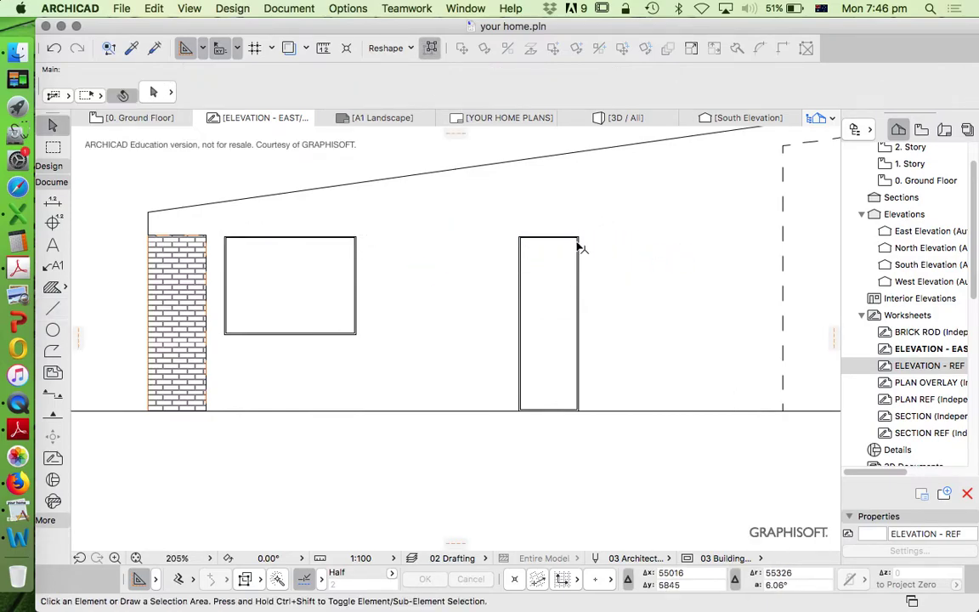
Draw a horizontal solid line from the door frame's upper-right corner across to the brick panel's left edge
{"action": "scroll", "coordinate": [578, 239], "scroll_direction": "up", "scroll_amount": 6}
{"action": "left_click", "coordinate": [52, 307]}
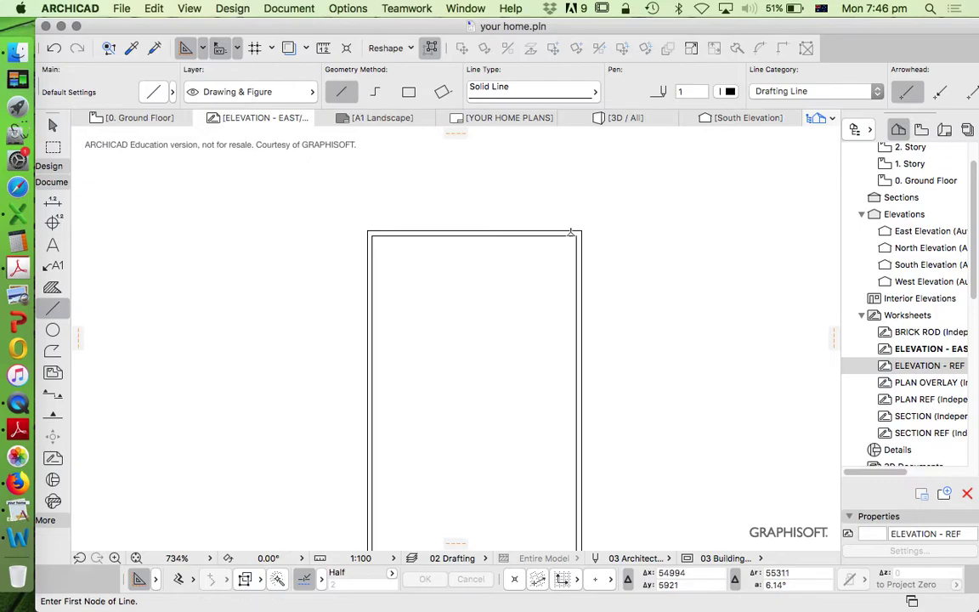
{"action": "left_click", "coordinate": [583, 229]}
{"action": "scroll", "coordinate": [638, 225], "scroll_direction": "down", "scroll_amount": 10}
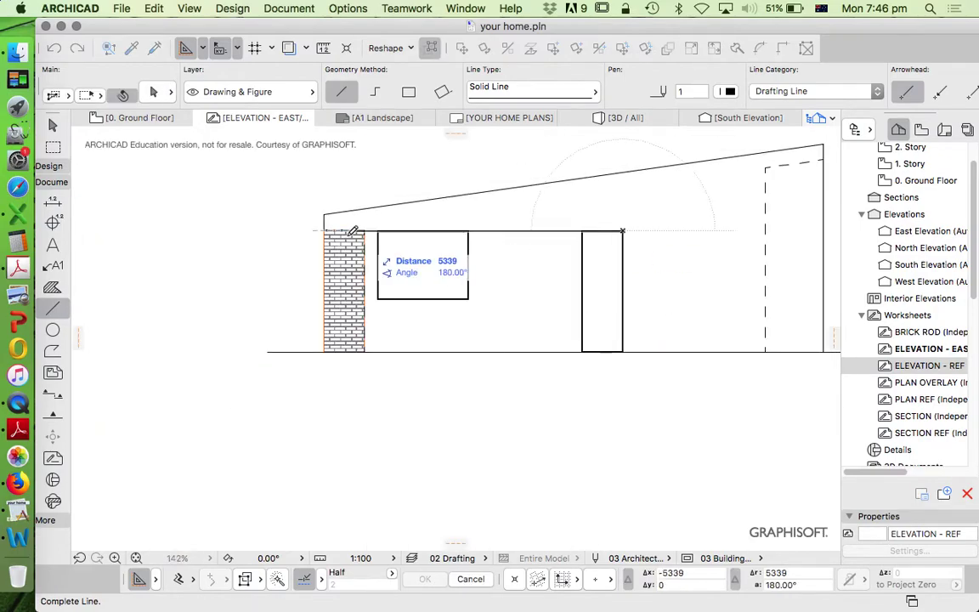
{"action": "scroll", "coordinate": [347, 238], "scroll_direction": "up", "scroll_amount": 10}
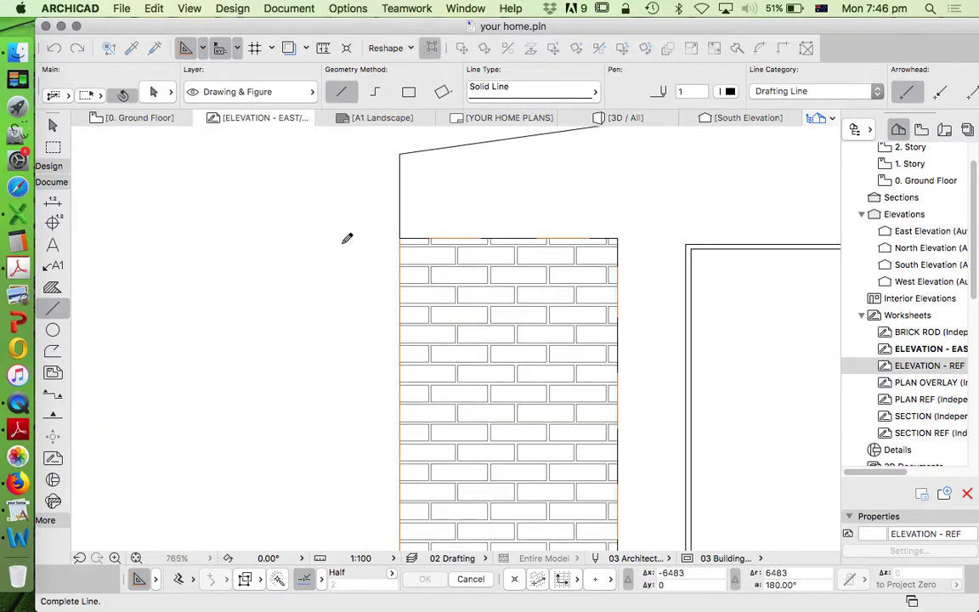
{"action": "left_click", "coordinate": [400, 243]}
{"action": "scroll", "coordinate": [456, 256], "scroll_direction": "up", "scroll_amount": 3}
Lower the brick fill's top edge to align with the new horizontal line
{"action": "key", "text": "Escape"}
{"action": "left_click", "coordinate": [450, 248]}
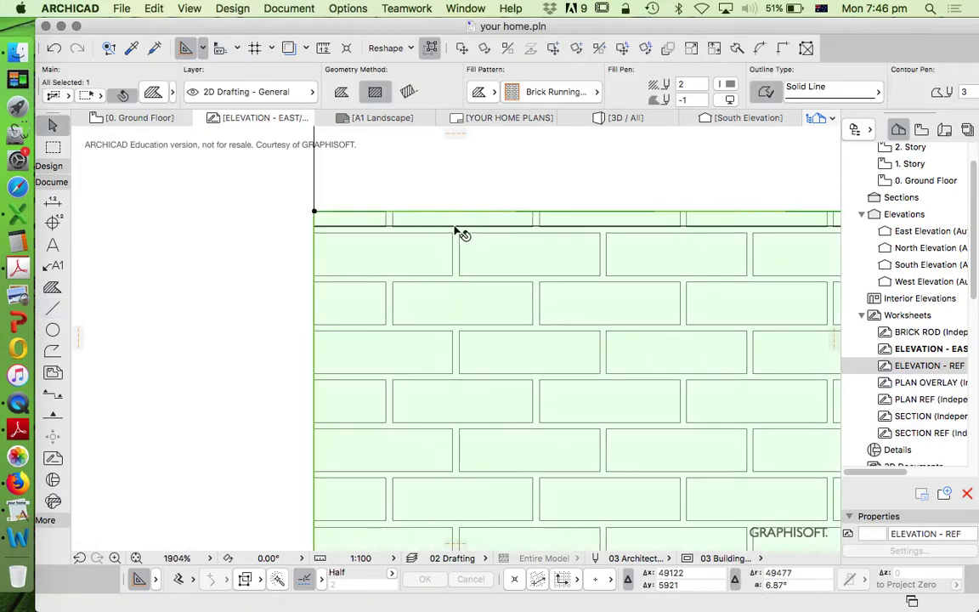
{"action": "left_click", "coordinate": [456, 211]}
{"action": "left_click", "coordinate": [455, 225]}
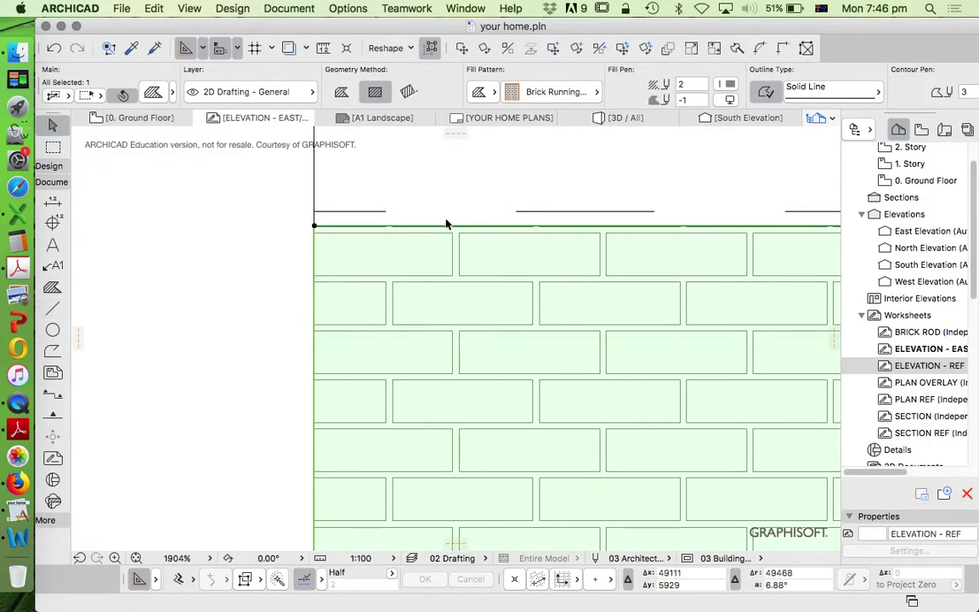
{"action": "key", "text": "Escape"}
Delete the dashed lines along the brick panel's top and right edges
{"action": "left_click", "coordinate": [374, 212]}
{"action": "scroll", "coordinate": [320, 217], "scroll_direction": "down", "scroll_amount": 3}
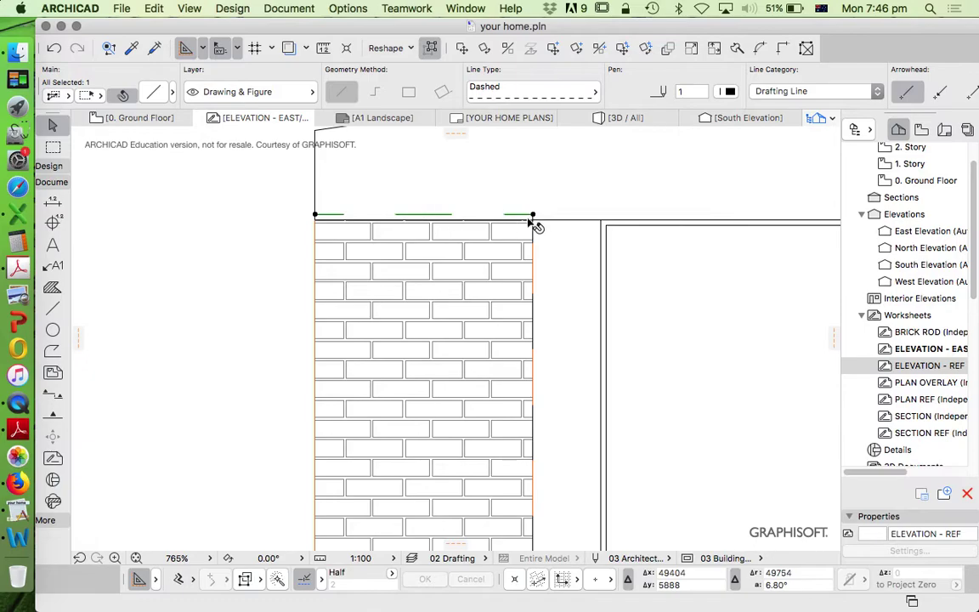
{"action": "key", "text": "Delete"}
{"action": "scroll", "coordinate": [510, 212], "scroll_direction": "up", "scroll_amount": 7}
{"action": "left_click", "coordinate": [485, 206]}
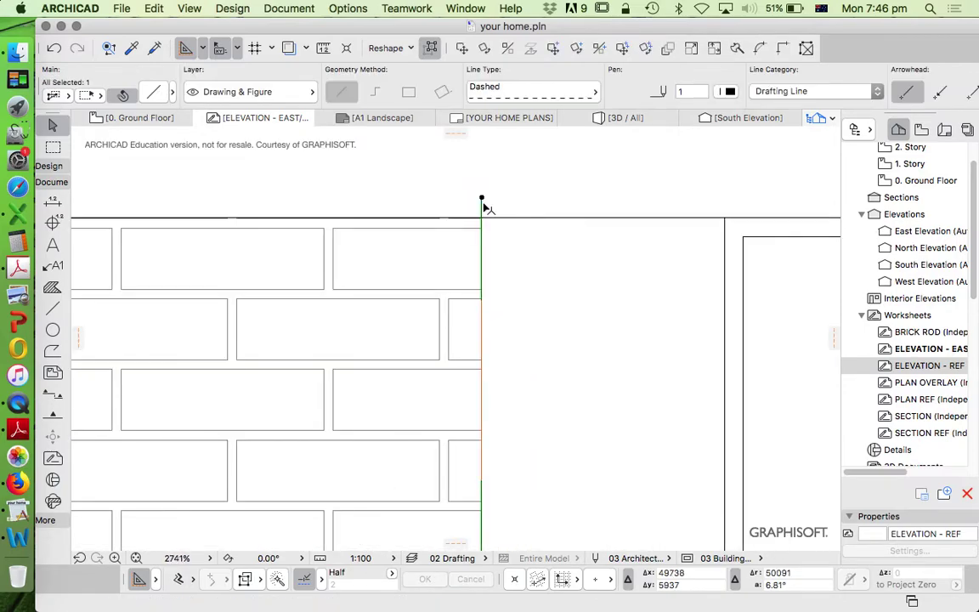
{"action": "left_click", "coordinate": [548, 248]}
{"action": "scroll", "coordinate": [510, 237], "scroll_direction": "down", "scroll_amount": 10}
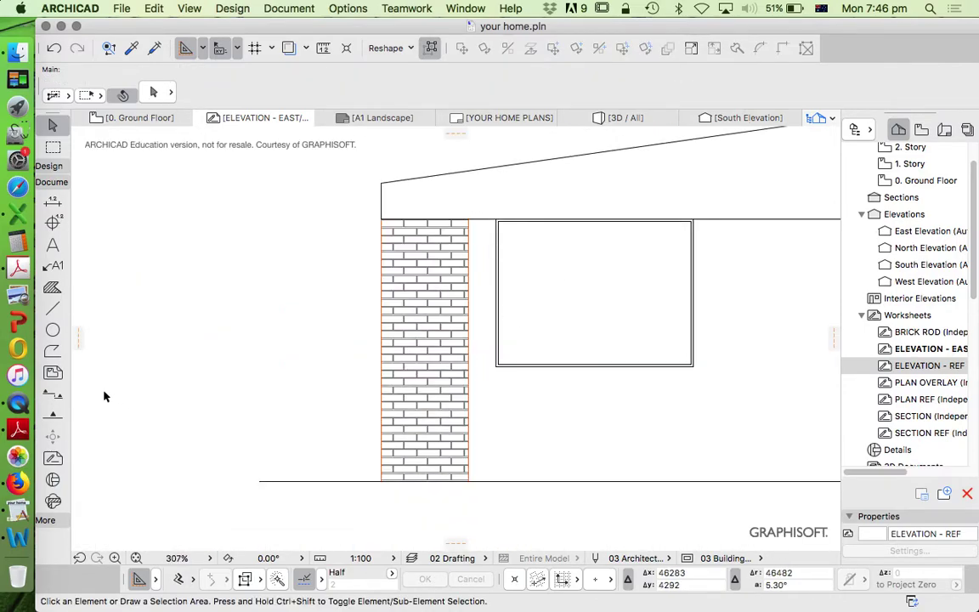
Set the Fill tool's pattern to 50 % and its fill pen to 42
{"action": "left_click", "coordinate": [51, 287]}
{"action": "scroll", "coordinate": [246, 153], "scroll_direction": "down", "scroll_amount": 3}
{"action": "left_click", "coordinate": [548, 94]}
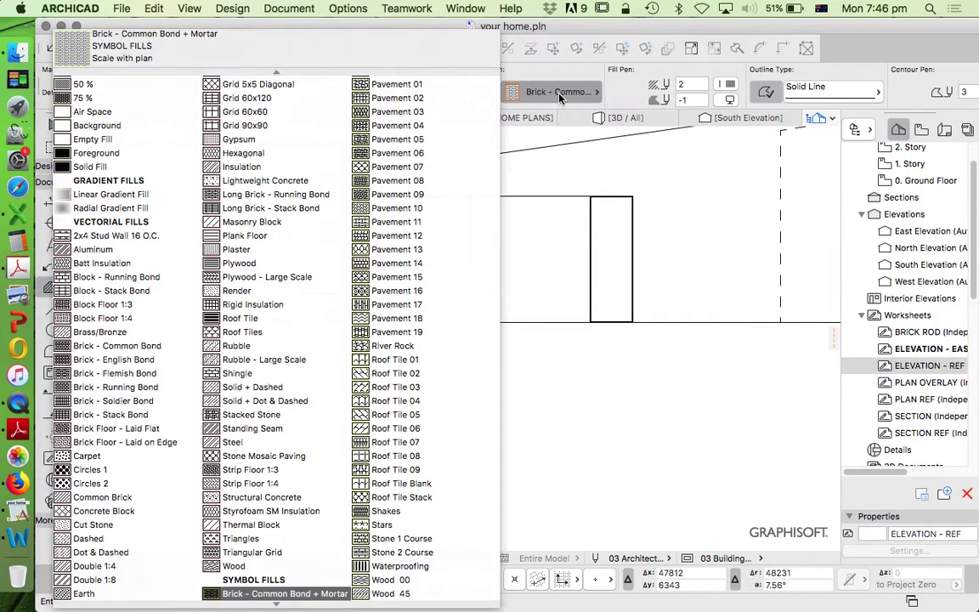
{"action": "scroll", "coordinate": [293, 281], "scroll_direction": "down", "scroll_amount": 4}
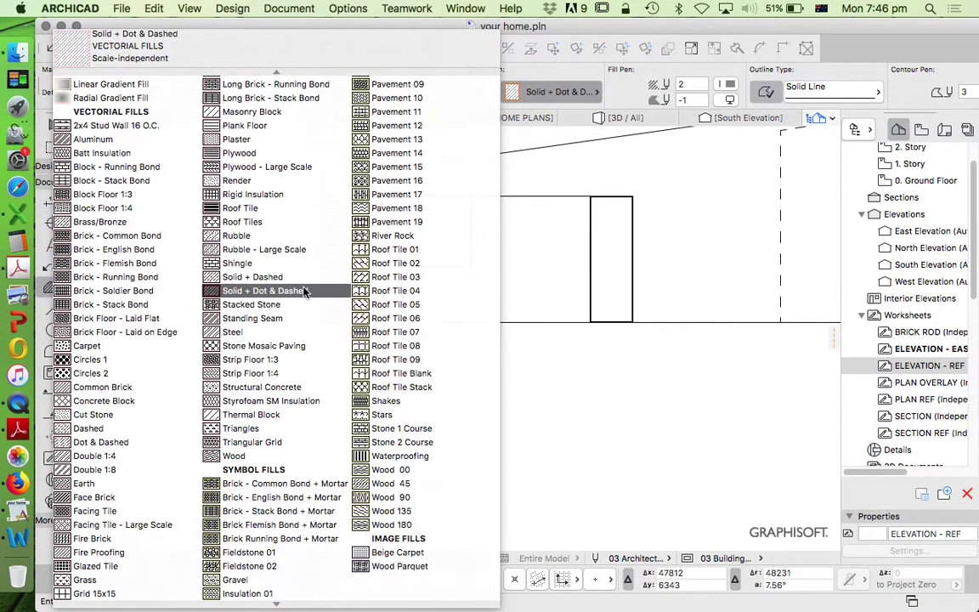
{"action": "scroll", "coordinate": [259, 433], "scroll_direction": "up", "scroll_amount": 5}
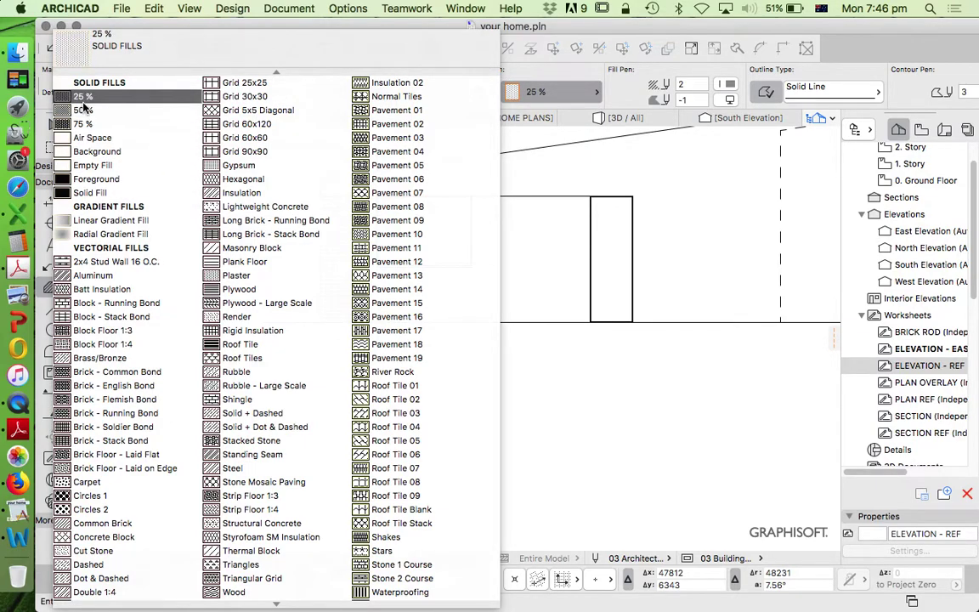
{"action": "left_click", "coordinate": [84, 110]}
{"action": "left_click", "coordinate": [718, 86]}
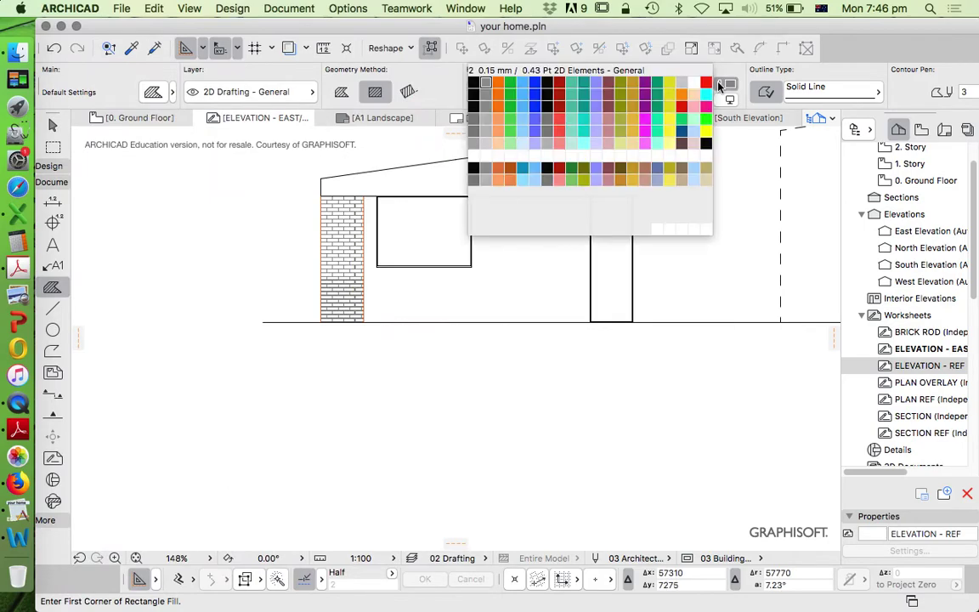
{"action": "left_click", "coordinate": [487, 107]}
Fill the wall area around the window, between the brick panel and the door, using the Magic Wand
{"action": "scroll", "coordinate": [679, 175], "scroll_direction": "up", "scroll_amount": 3}
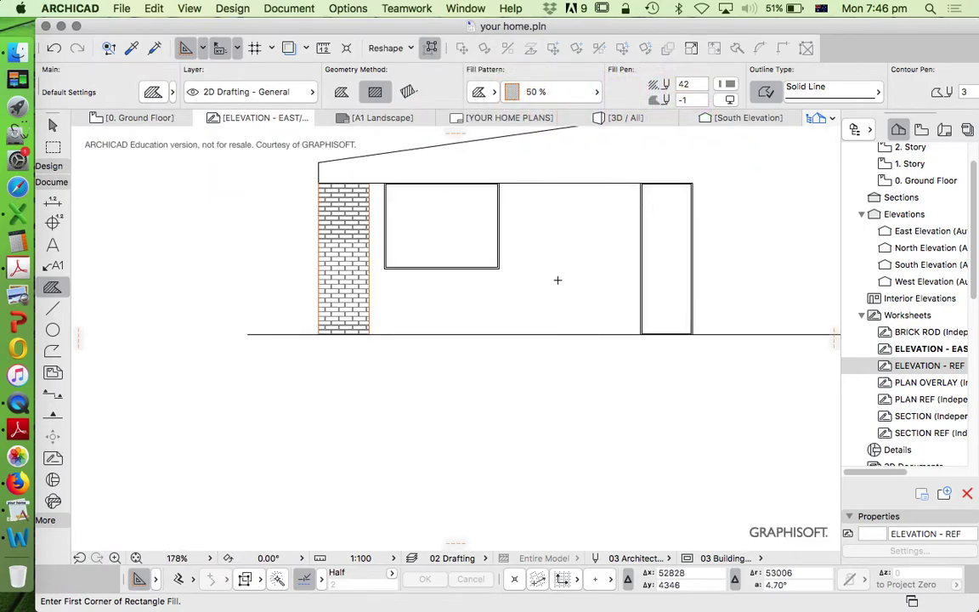
{"action": "key", "text": "space"}
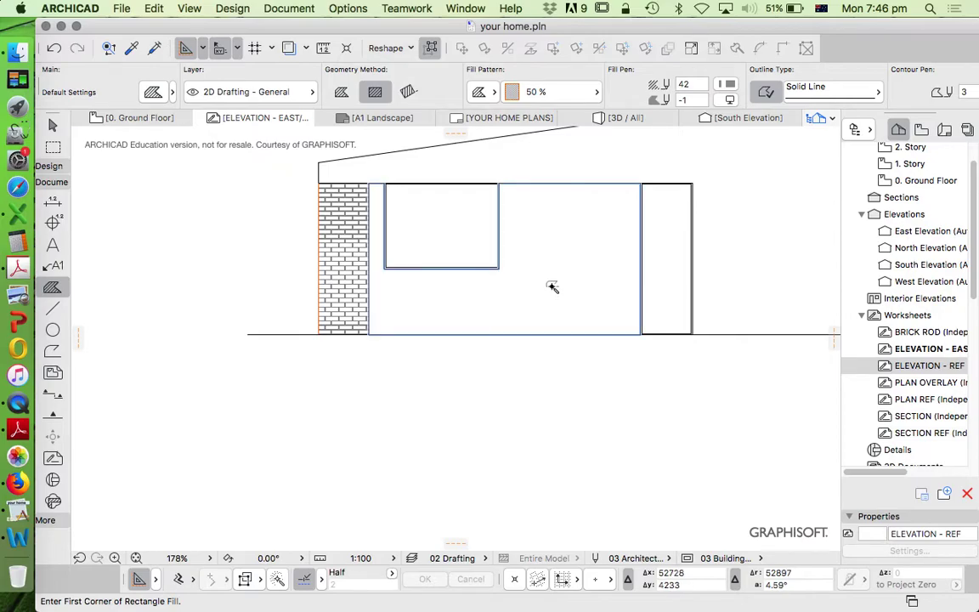
{"action": "left_click", "coordinate": [552, 283]}
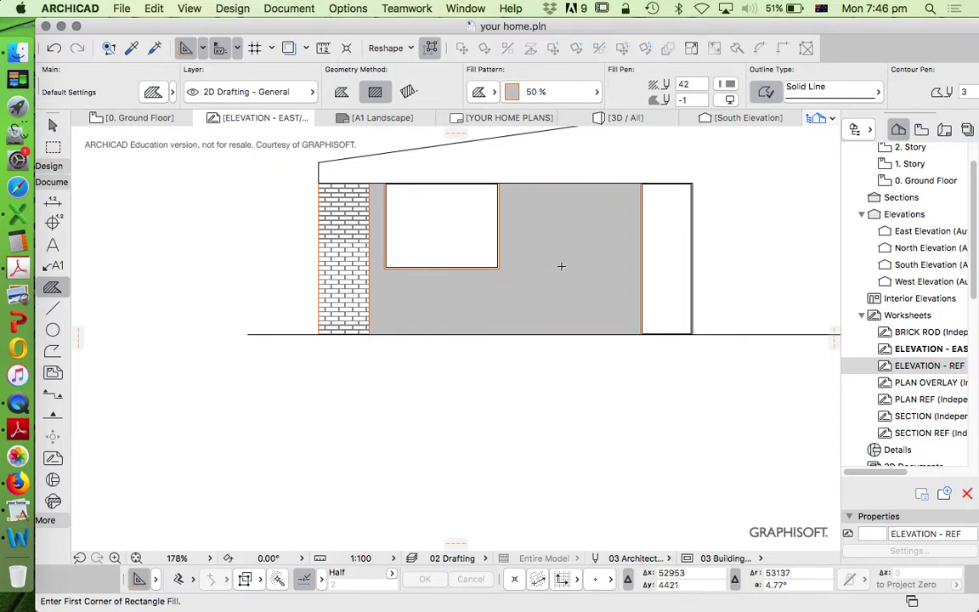
Try the 25 % pattern on the wall fill around the window
{"action": "key", "text": "w"}
{"action": "left_click", "coordinate": [562, 267]}
{"action": "scroll", "coordinate": [562, 267], "scroll_direction": "down", "scroll_amount": 2}
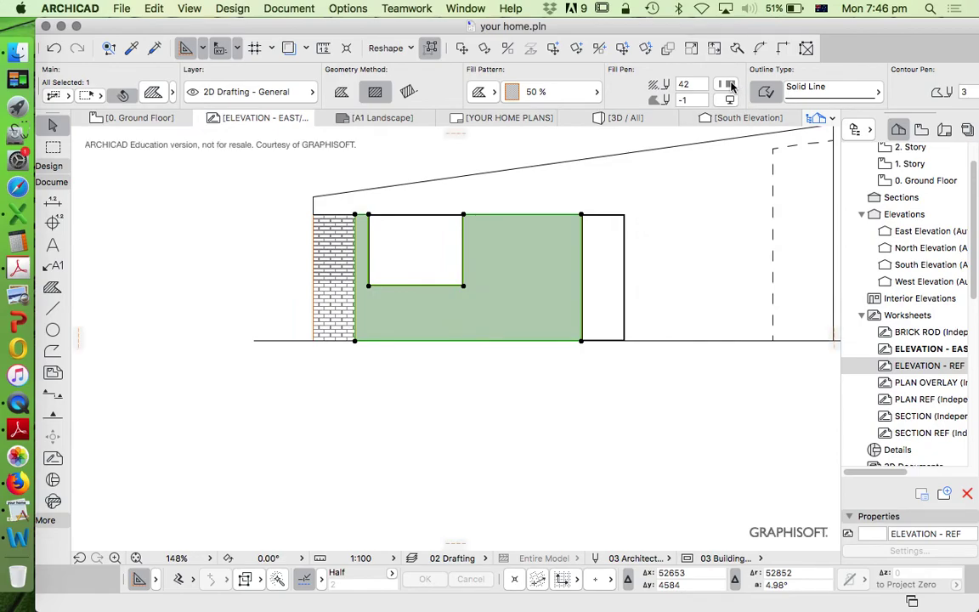
{"action": "left_click", "coordinate": [510, 91]}
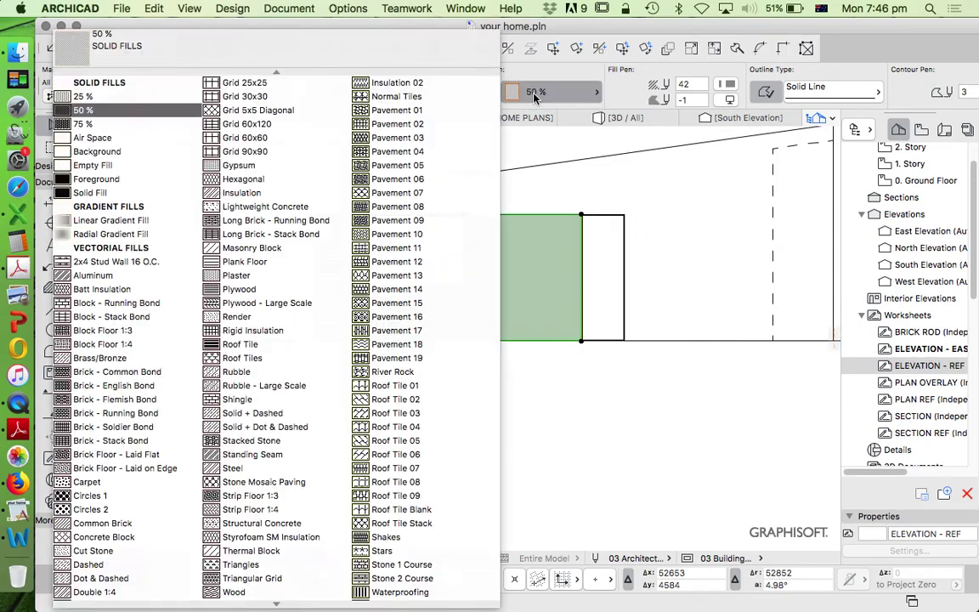
{"action": "left_click", "coordinate": [158, 92]}
{"action": "left_click", "coordinate": [566, 417]}
Set the pattern of the wall fill around the window to 75 %
{"action": "left_click", "coordinate": [549, 285]}
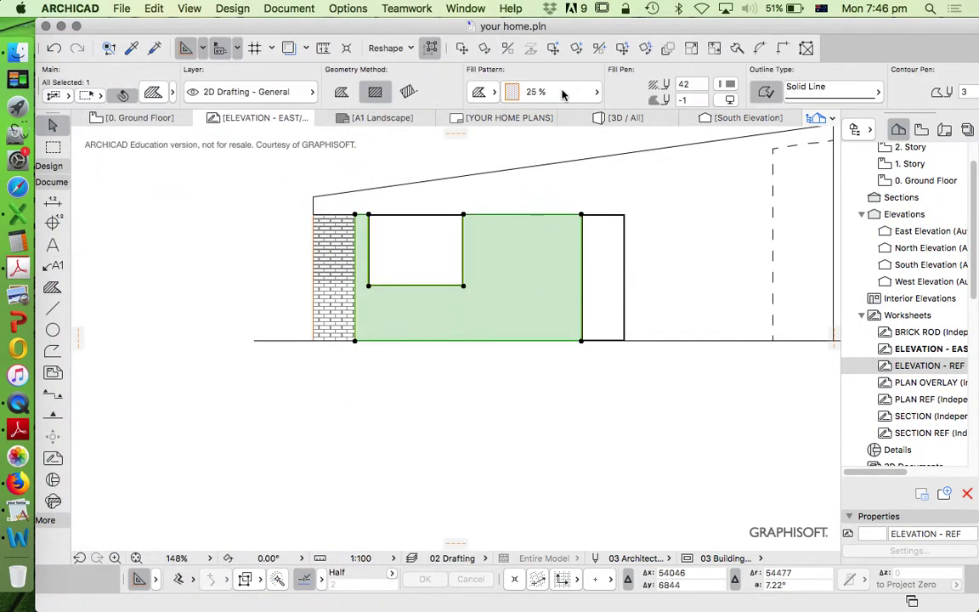
{"action": "left_click", "coordinate": [562, 92]}
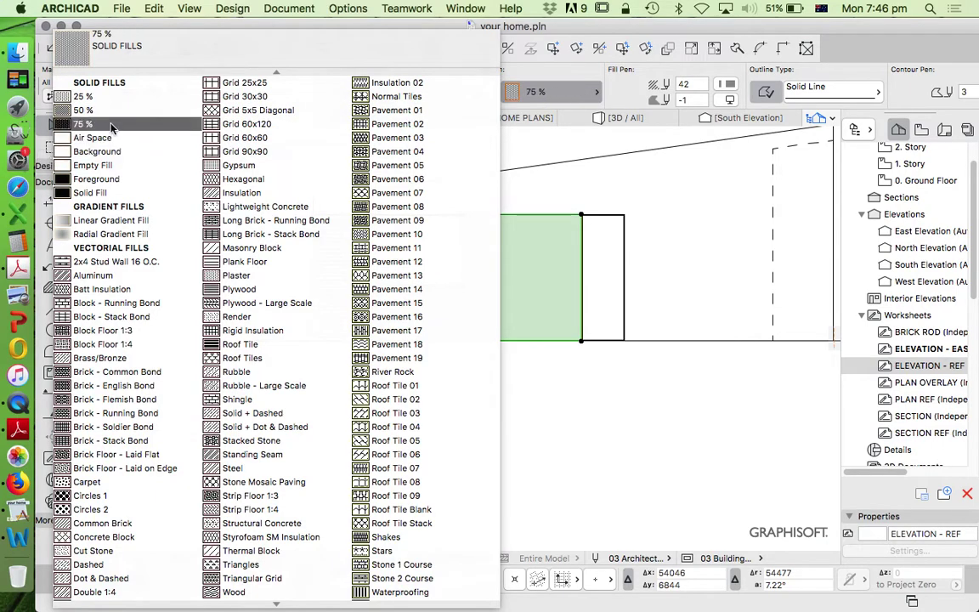
{"action": "left_click", "coordinate": [110, 125]}
{"action": "left_click", "coordinate": [579, 455]}
{"action": "scroll", "coordinate": [590, 284], "scroll_direction": "down", "scroll_amount": 5}
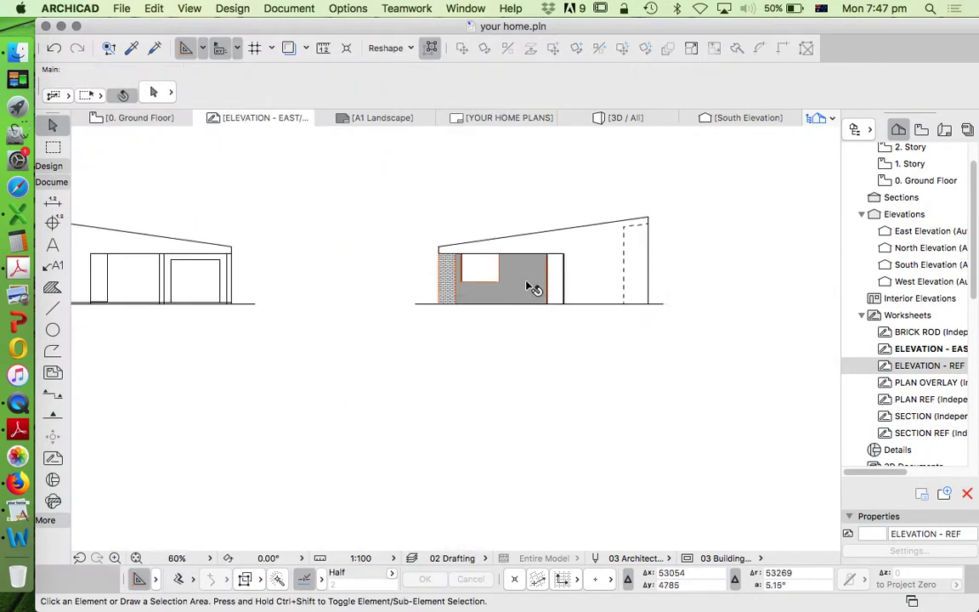
{"action": "scroll", "coordinate": [536, 284], "scroll_direction": "up", "scroll_amount": 6}
{"action": "left_click", "coordinate": [524, 305]}
{"action": "left_click", "coordinate": [92, 332]}
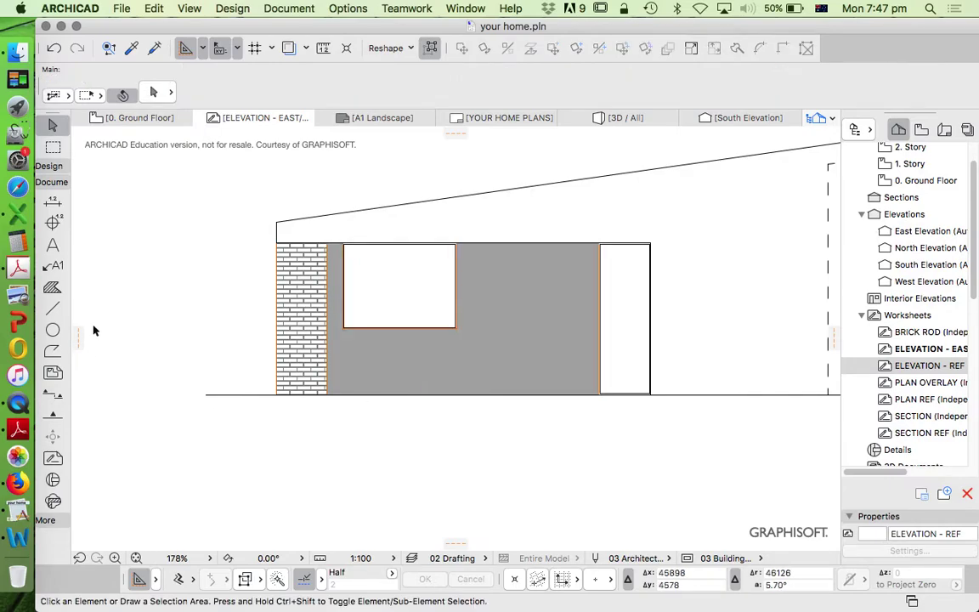
Draw a horizontal line about 258 mm long from the window's lower-left corner to the brick panel's edge
{"action": "left_click", "coordinate": [52, 308]}
{"action": "scroll", "coordinate": [289, 336], "scroll_direction": "up", "scroll_amount": 3}
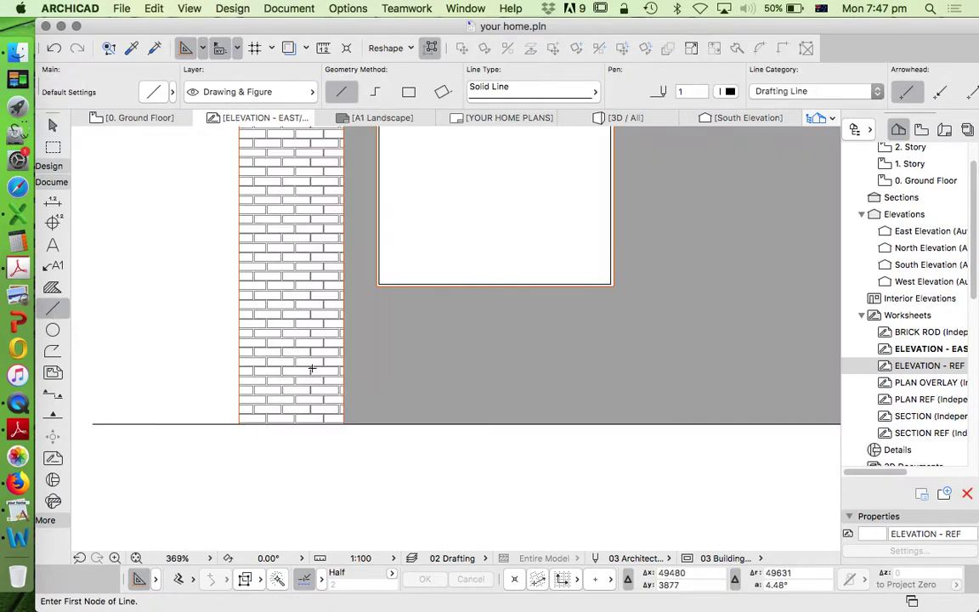
{"action": "left_click", "coordinate": [378, 284]}
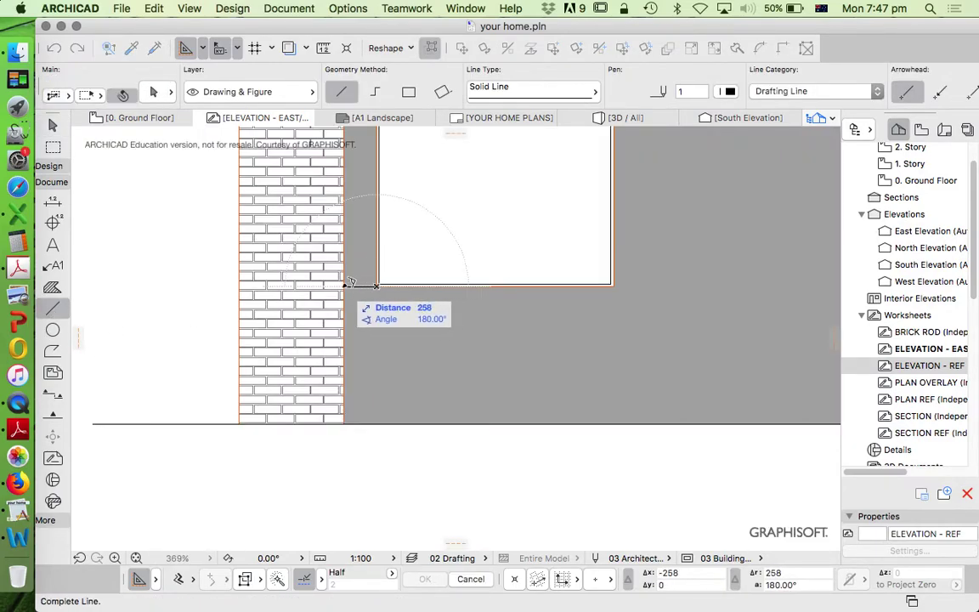
{"action": "left_click", "coordinate": [344, 284]}
Draw vertical lines from the window's lower-left and lower-right corners down to the ground line
{"action": "scroll", "coordinate": [371, 283], "scroll_direction": "up", "scroll_amount": 3}
{"action": "left_click", "coordinate": [391, 284]}
{"action": "scroll", "coordinate": [391, 284], "scroll_direction": "down", "scroll_amount": 3}
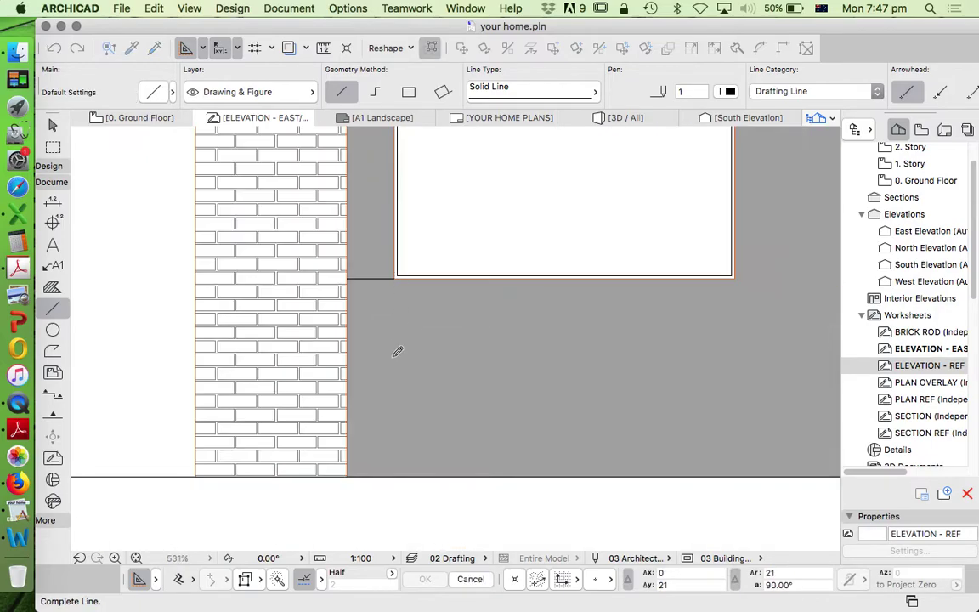
{"action": "left_click", "coordinate": [400, 470]}
{"action": "scroll", "coordinate": [506, 416], "scroll_direction": "down", "scroll_amount": 2}
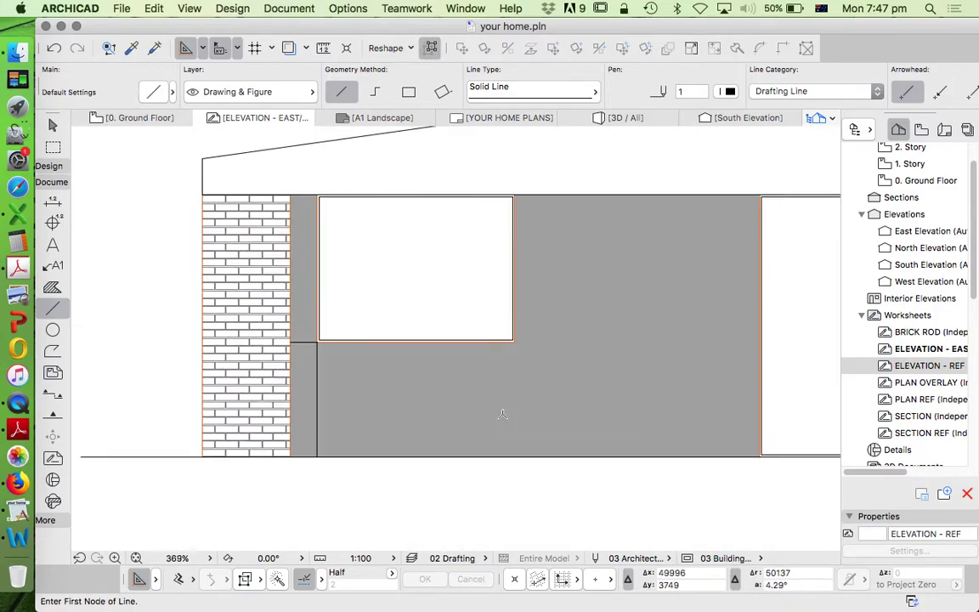
{"action": "scroll", "coordinate": [527, 320], "scroll_direction": "up", "scroll_amount": 1}
{"action": "left_click", "coordinate": [521, 316]}
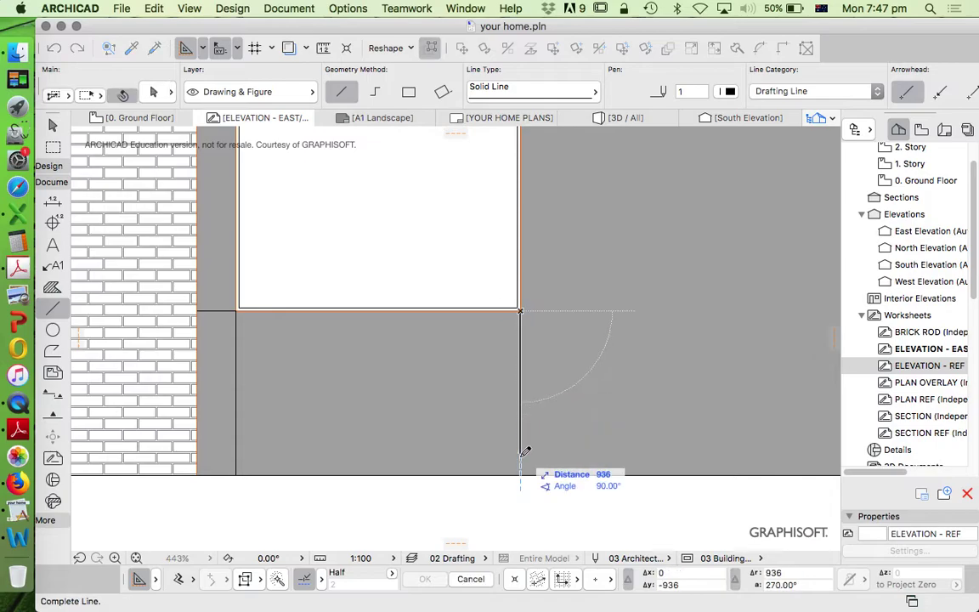
{"action": "left_click", "coordinate": [521, 473]}
Draw a horizontal line about 2309 mm long from the window's lower-right corner to the door frame
{"action": "scroll", "coordinate": [540, 277], "scroll_direction": "up", "scroll_amount": 2}
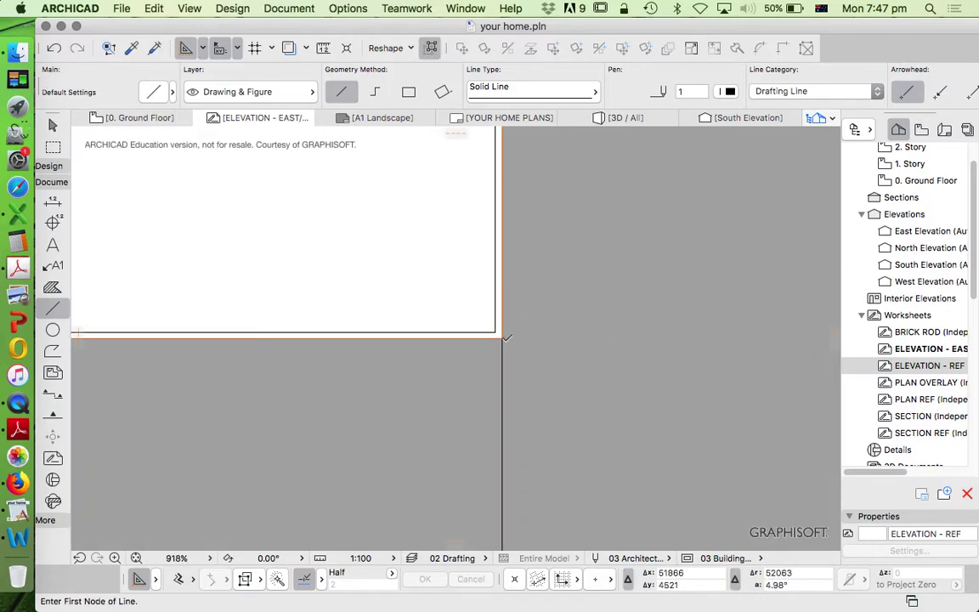
{"action": "left_click", "coordinate": [509, 334]}
{"action": "scroll", "coordinate": [605, 334], "scroll_direction": "down", "scroll_amount": 5}
{"action": "scroll", "coordinate": [742, 344], "scroll_direction": "up", "scroll_amount": 3}
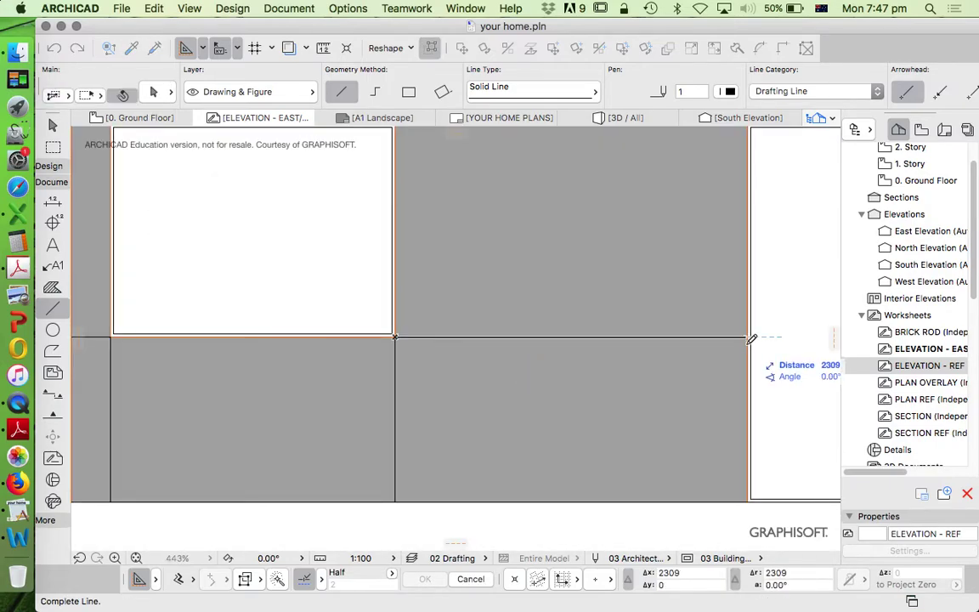
{"action": "left_click", "coordinate": [751, 336]}
{"action": "scroll", "coordinate": [680, 340], "scroll_direction": "down", "scroll_amount": 4}
{"action": "scroll", "coordinate": [667, 340], "scroll_direction": "up", "scroll_amount": 1}
{"action": "key", "text": "Escape"}
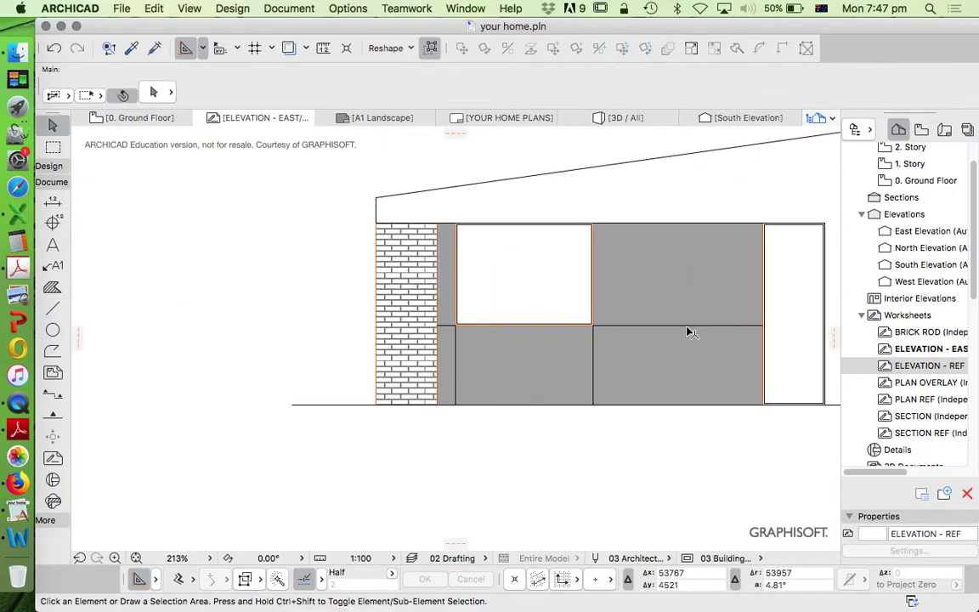
Copy the horizontal joint line between the window and the door 20 mm upward
{"action": "key", "text": "super+d"}
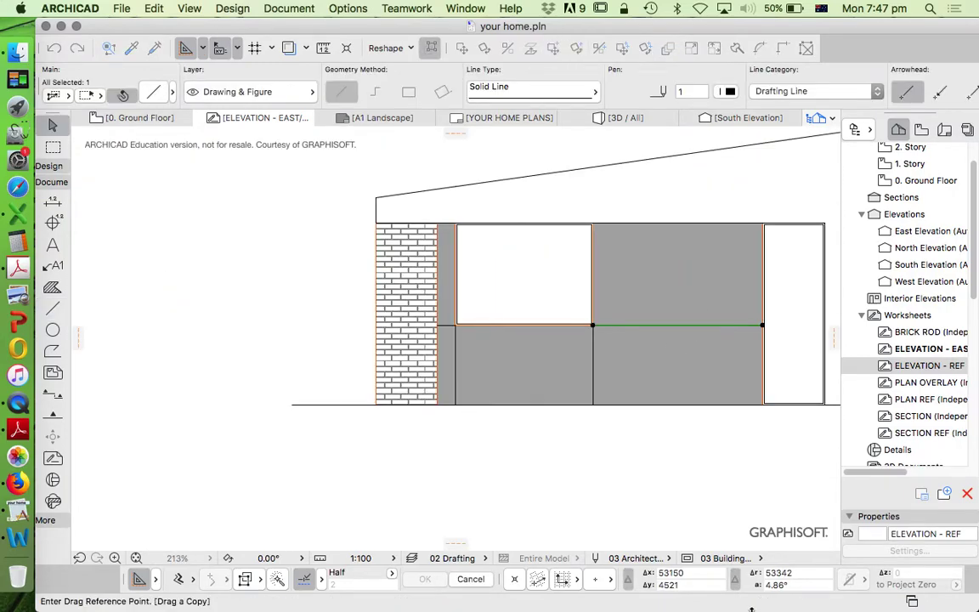
{"action": "left_click", "coordinate": [694, 470]}
{"action": "type", "text": "20"}
{"action": "key", "text": "Return"}
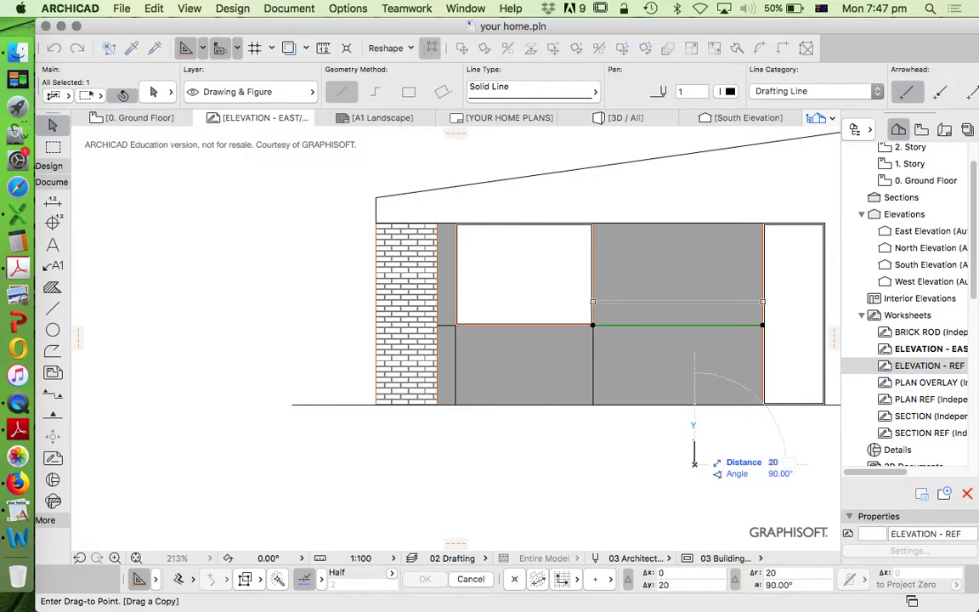
{"action": "key", "text": "Escape"}
Copy the short horizontal joint line between the brick panel and the window 20 mm upward
{"action": "left_click", "coordinate": [444, 325]}
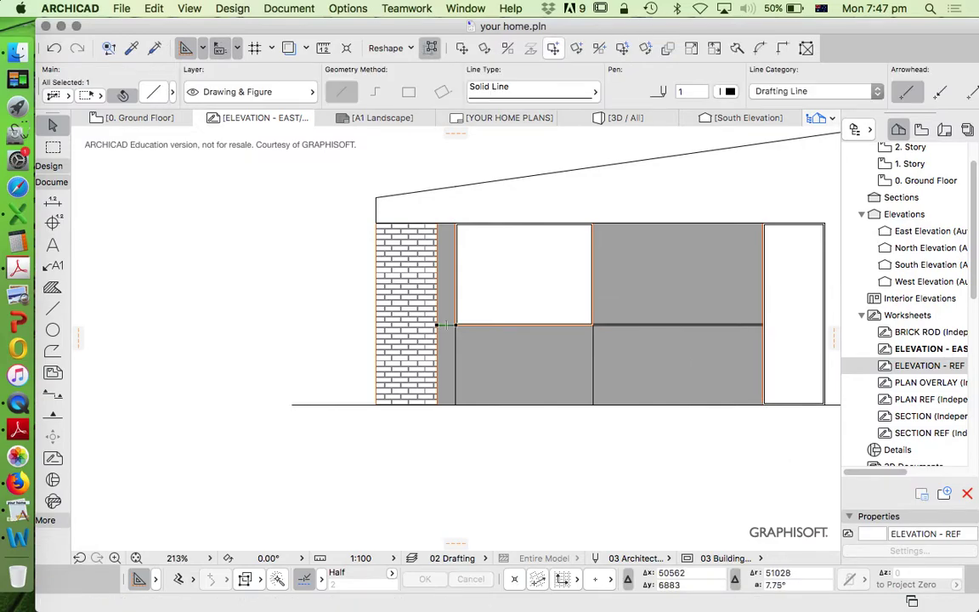
{"action": "key", "text": "super+d"}
{"action": "left_click", "coordinate": [443, 325]}
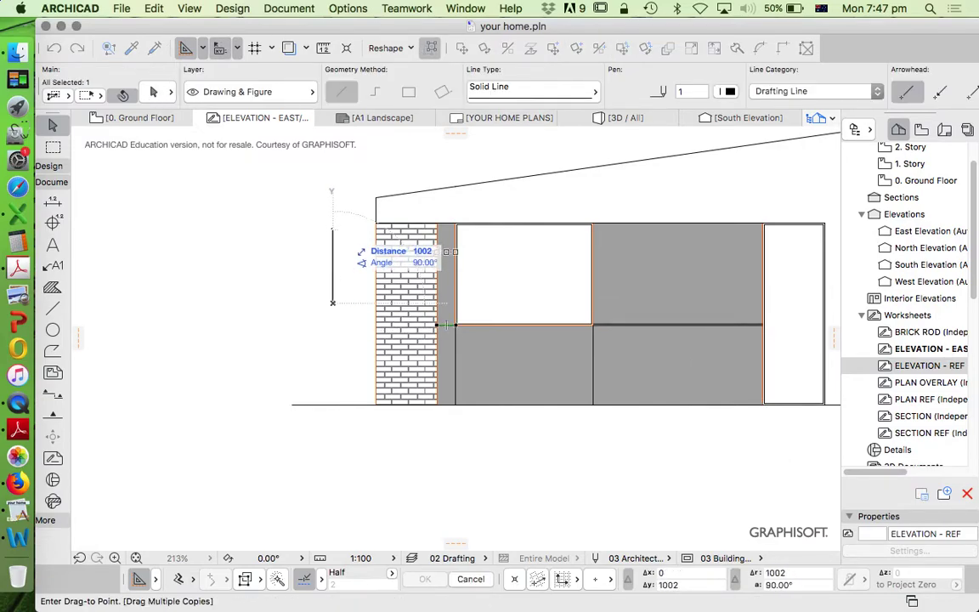
{"action": "type", "text": "20"}
{"action": "key", "text": "Return"}
{"action": "key", "text": "Escape"}
{"action": "key", "text": "Escape"}
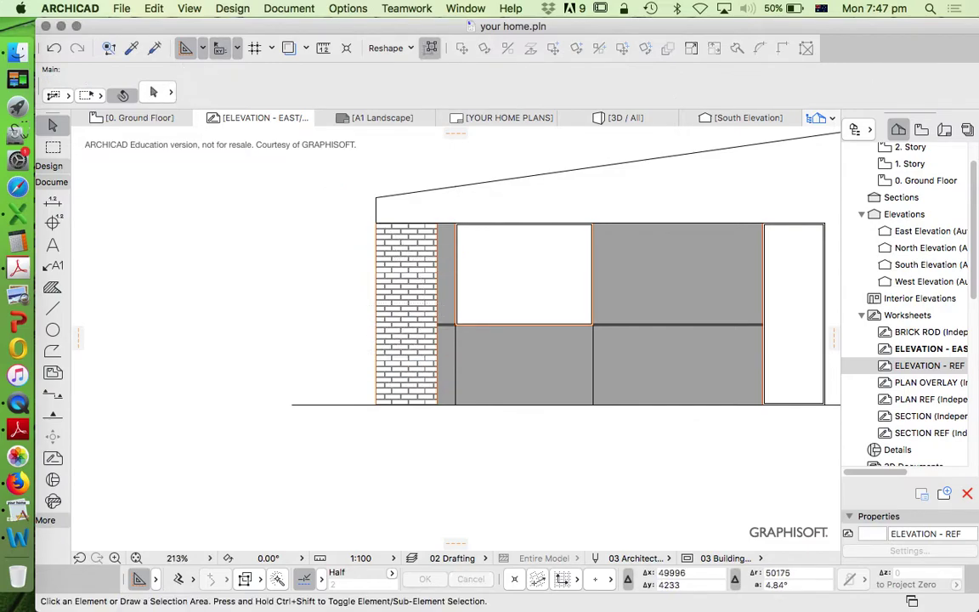
Copy the vertical joint line below the window's lower-left corner 20 mm to the right
{"action": "left_click", "coordinate": [456, 365]}
{"action": "key", "text": "super+alt+d"}
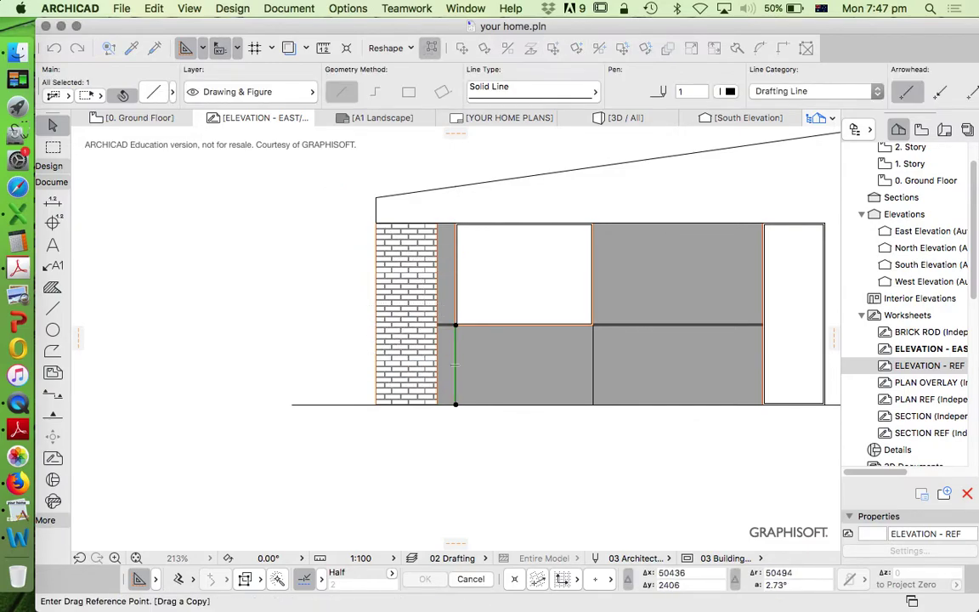
{"action": "left_click", "coordinate": [488, 481]}
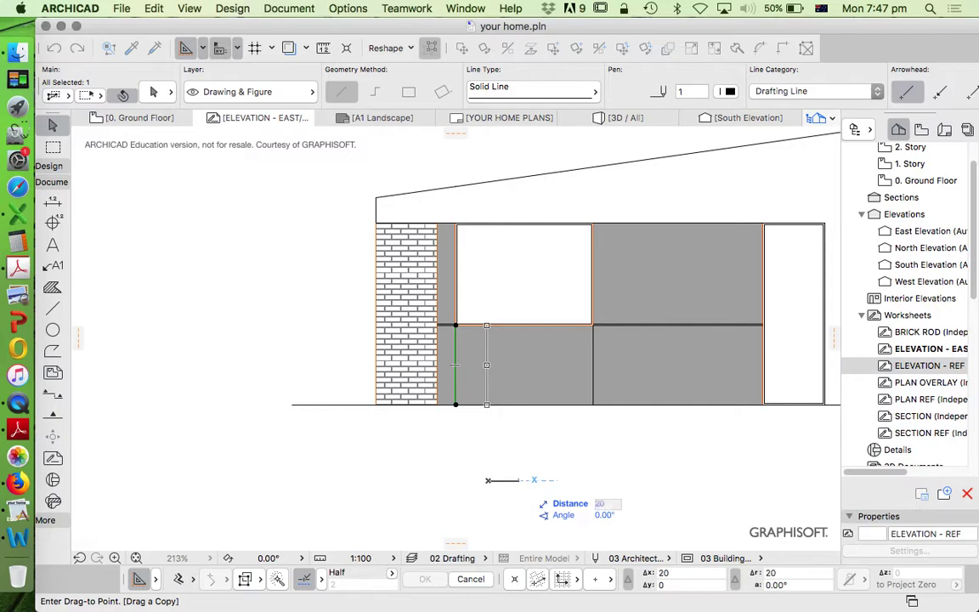
{"action": "key", "text": "Escape"}
{"action": "key", "text": "Escape"}
Copy the vertical joint line below the window's lower-right corner 20 mm to the left
{"action": "left_click", "coordinate": [592, 365]}
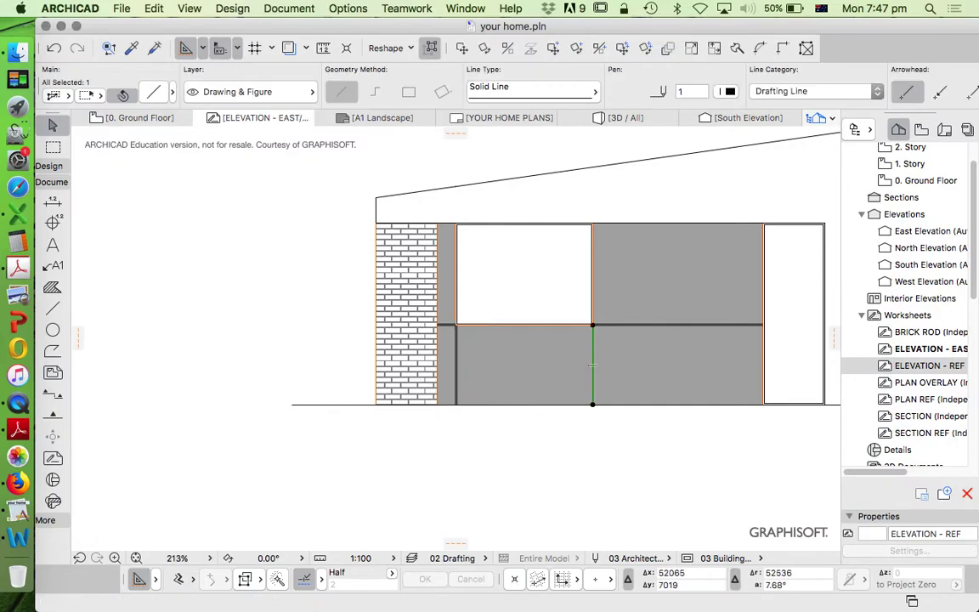
{"action": "key", "text": "super+alt+d"}
{"action": "left_click", "coordinate": [593, 366]}
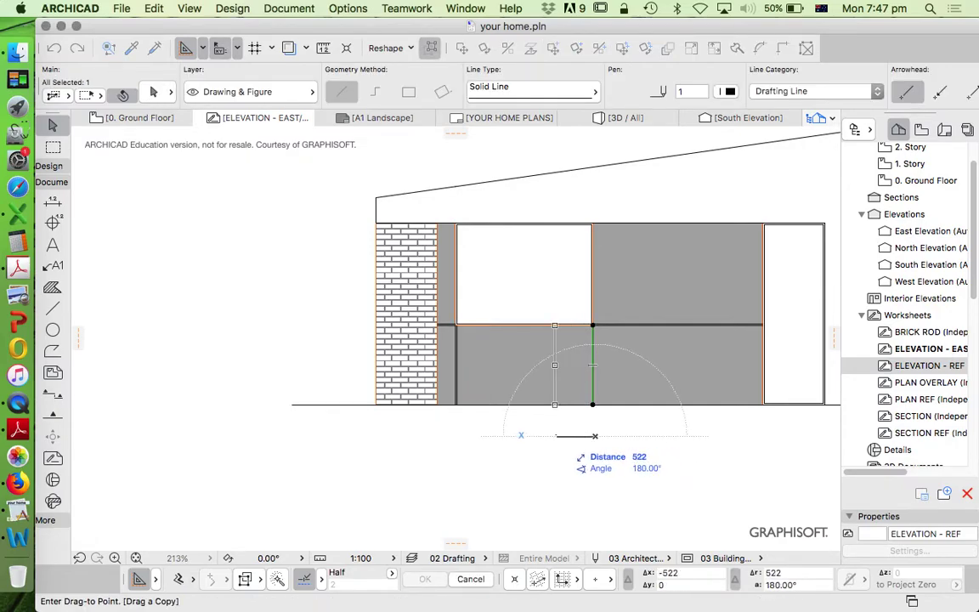
{"action": "type", "text": "20"}
{"action": "key", "text": "Return"}
{"action": "key", "text": "Escape"}
Set the fill pattern to Plank Floor and fill the wall area under the sloping roof, up to the dashed line
{"action": "scroll", "coordinate": [465, 388], "scroll_direction": "down", "scroll_amount": 5}
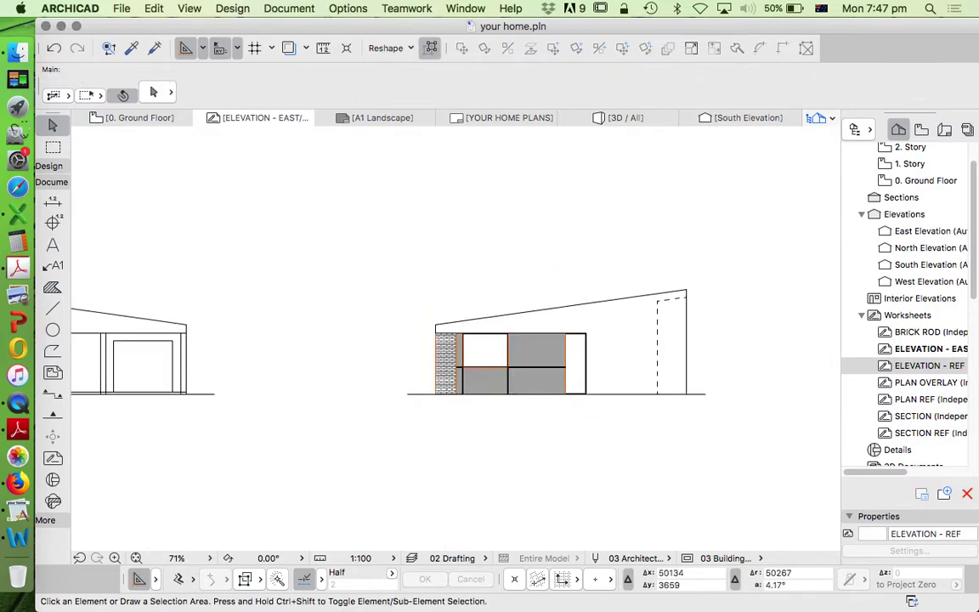
{"action": "scroll", "coordinate": [554, 378], "scroll_direction": "up", "scroll_amount": 4}
{"action": "left_click", "coordinate": [53, 287]}
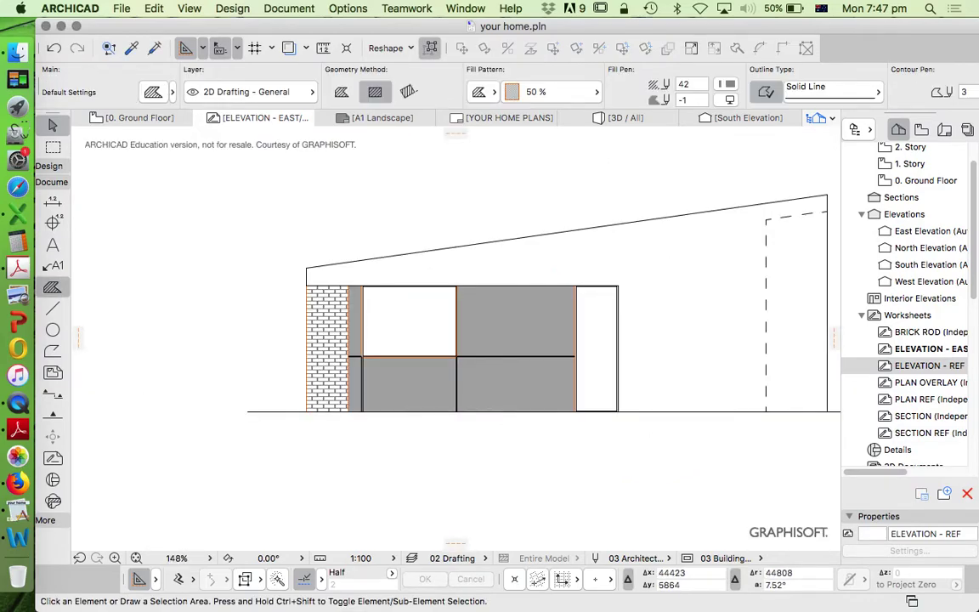
{"action": "left_click", "coordinate": [534, 92]}
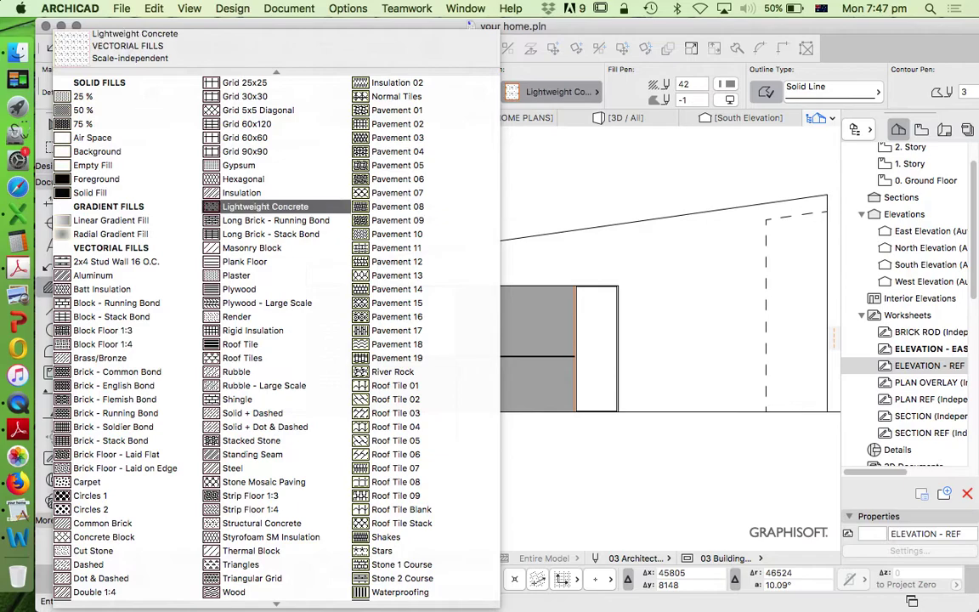
{"action": "scroll", "coordinate": [275, 150], "scroll_direction": "down", "scroll_amount": 1}
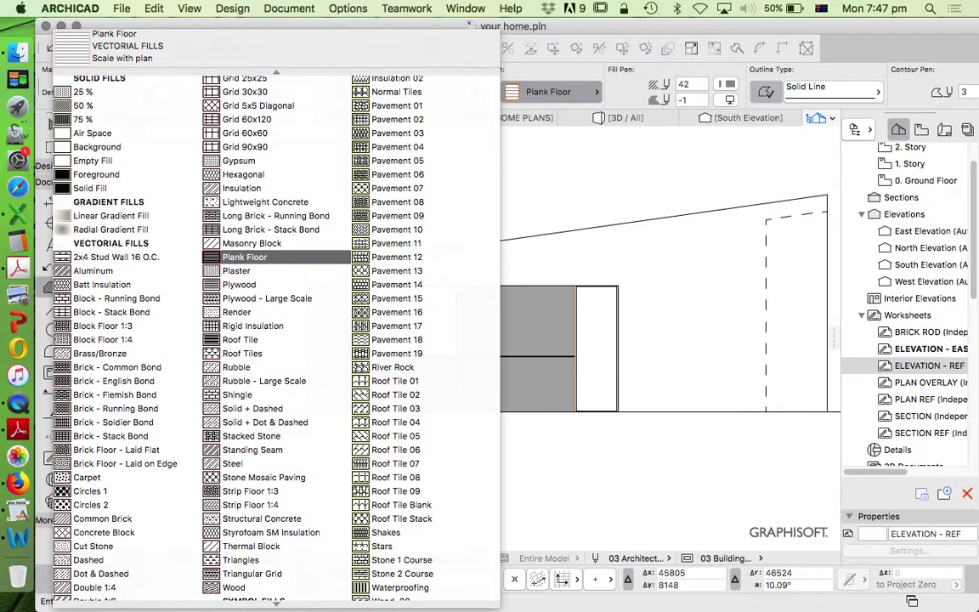
{"action": "left_click", "coordinate": [275, 256]}
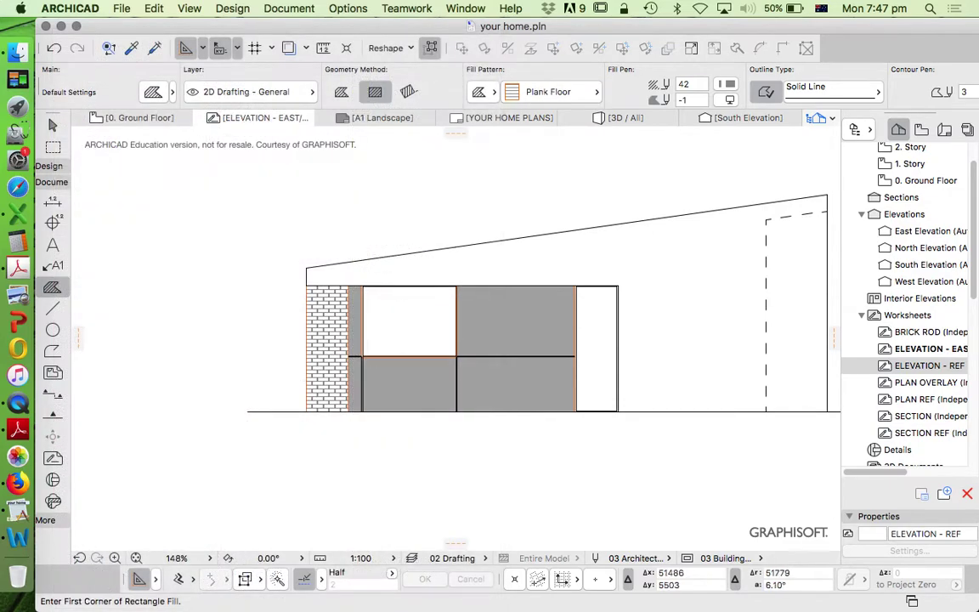
{"action": "scroll", "coordinate": [425, 298], "scroll_direction": "down", "scroll_amount": 4}
{"action": "scroll", "coordinate": [540, 288], "scroll_direction": "up", "scroll_amount": 4}
{"action": "left_click", "coordinate": [534, 297]}
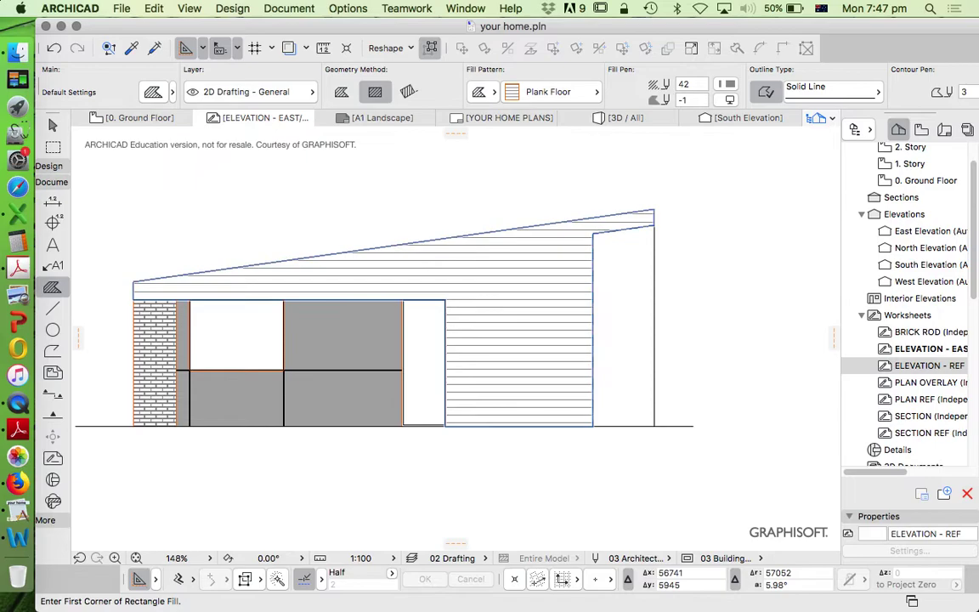
Offset the plank fill's edge from the dashed line to the wall's outer right edge
{"action": "key", "text": "Escape"}
{"action": "left_click", "coordinate": [593, 262]}
{"action": "left_click", "coordinate": [593, 262]}
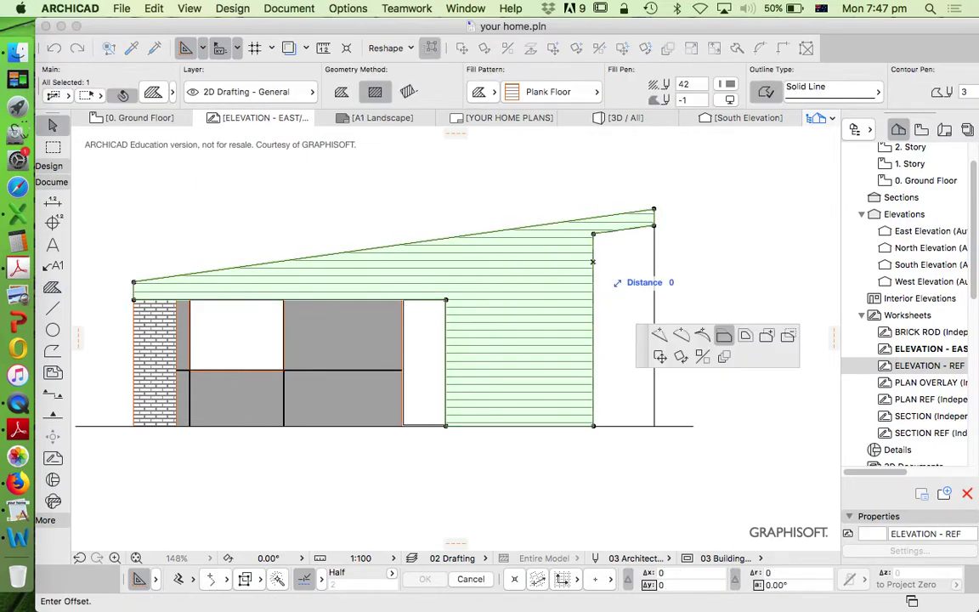
{"action": "left_click", "coordinate": [654, 255]}
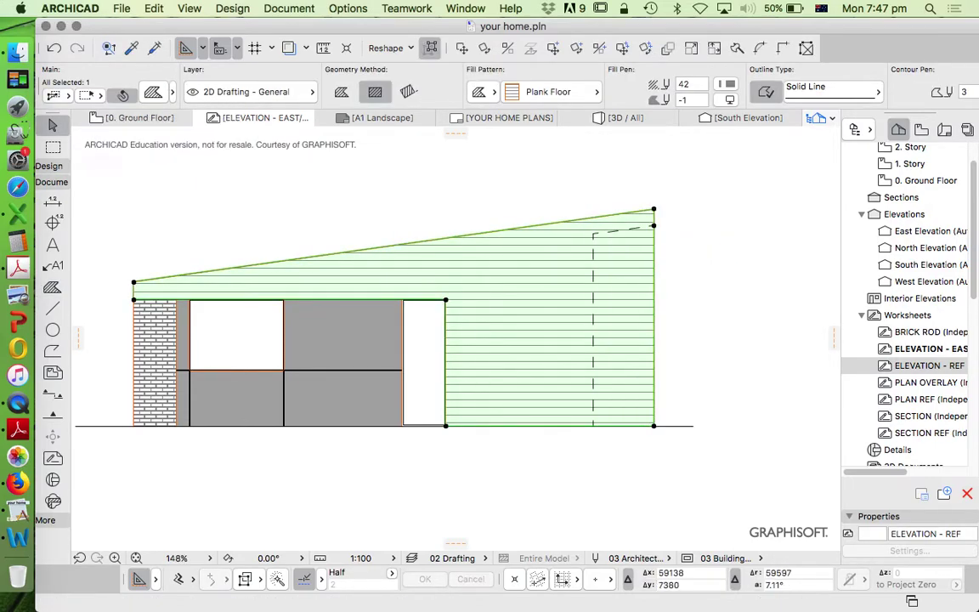
{"action": "key", "text": "Escape"}
Set the fill to the 25 % pattern with light-blue pen 5 and apply it to the window
{"action": "scroll", "coordinate": [688, 289], "scroll_direction": "down", "scroll_amount": 5}
{"action": "scroll", "coordinate": [589, 322], "scroll_direction": "up", "scroll_amount": 5}
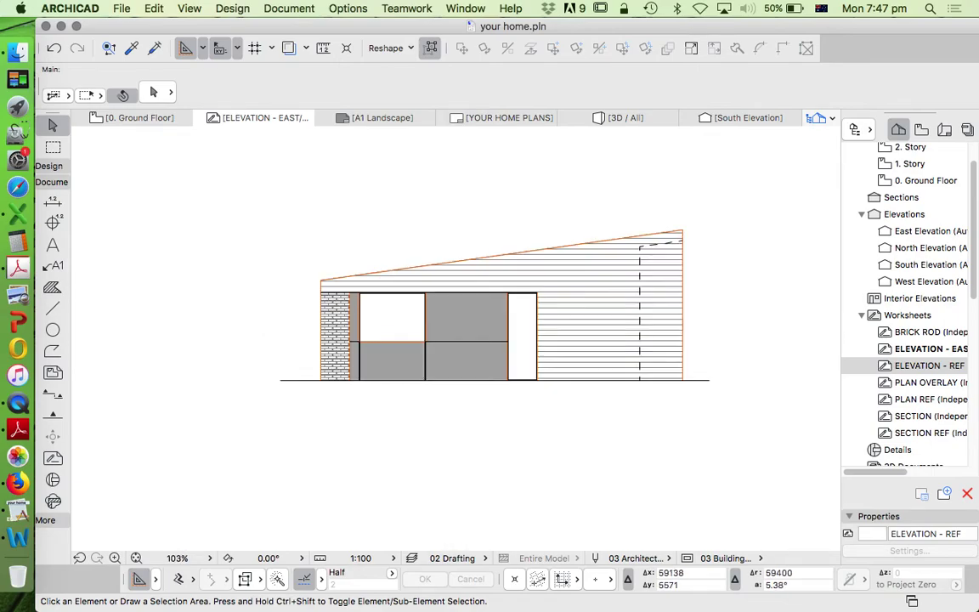
{"action": "scroll", "coordinate": [315, 331], "scroll_direction": "up", "scroll_amount": 1}
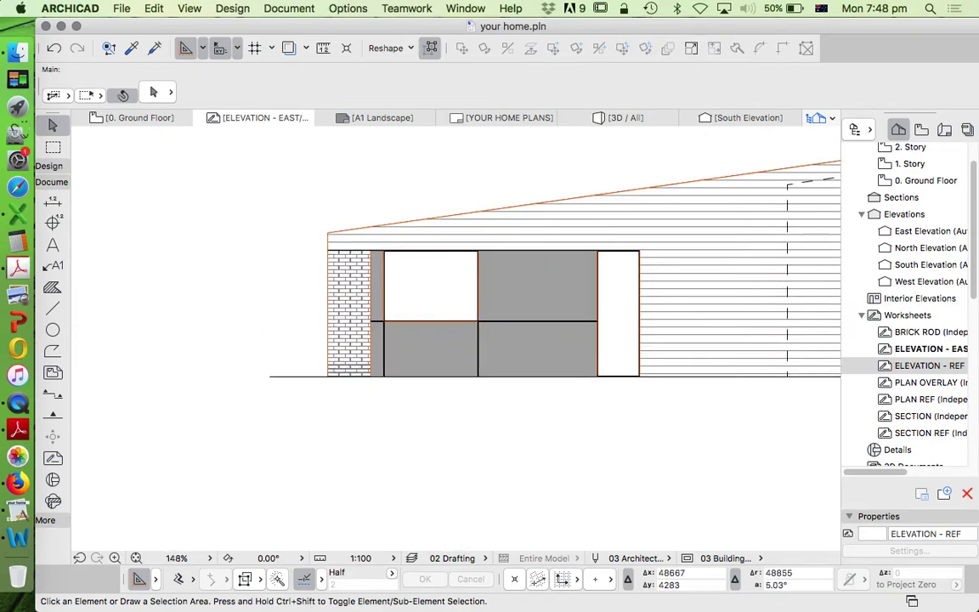
{"action": "left_click", "coordinate": [51, 290]}
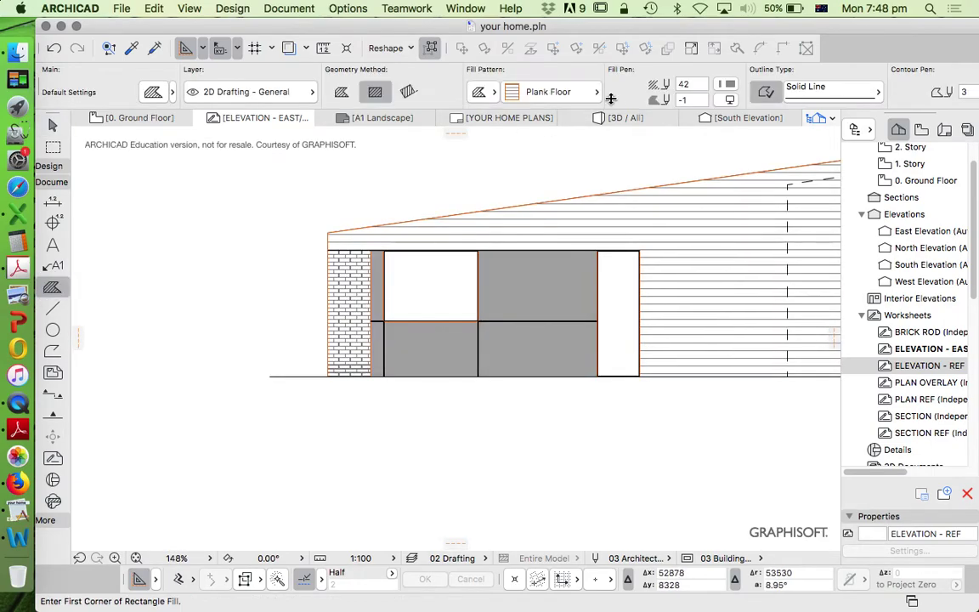
{"action": "left_click", "coordinate": [453, 353], "text": "alt"}
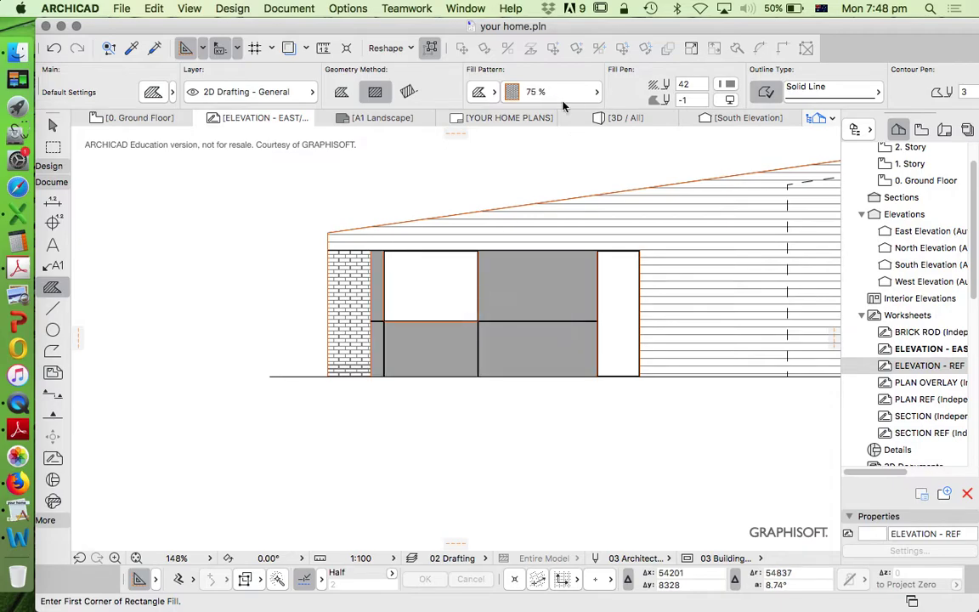
{"action": "left_click", "coordinate": [510, 92]}
{"action": "left_click", "coordinate": [136, 126]}
{"action": "left_click", "coordinate": [725, 84]}
{"action": "left_click", "coordinate": [522, 83]}
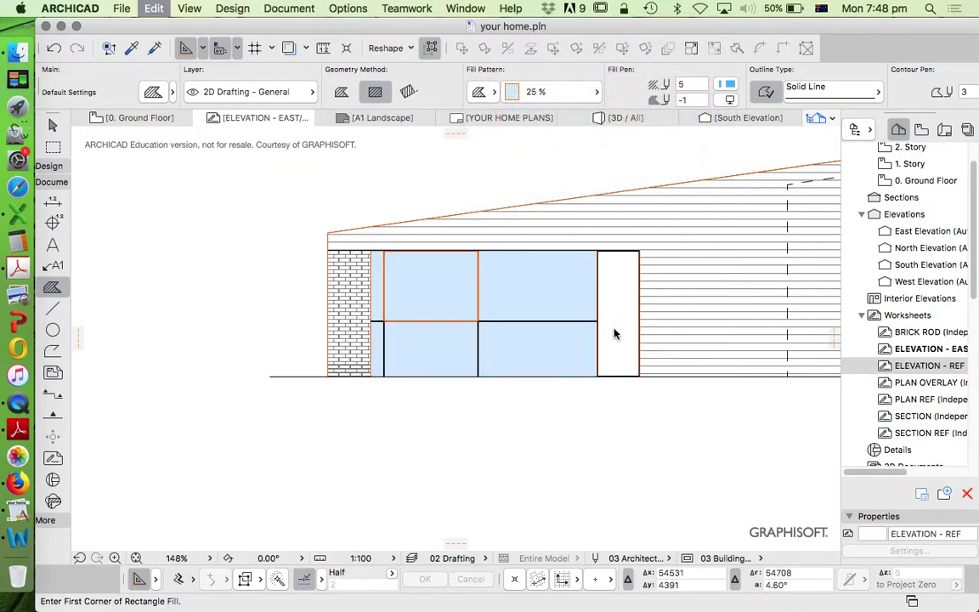
Undo the blue fill over the grey cladding and fill the door opening with the 25 % blue pattern
{"action": "key", "text": "super+z"}
{"action": "left_click", "coordinate": [623, 306]}
{"action": "scroll", "coordinate": [532, 333], "scroll_direction": "down", "scroll_amount": 5}
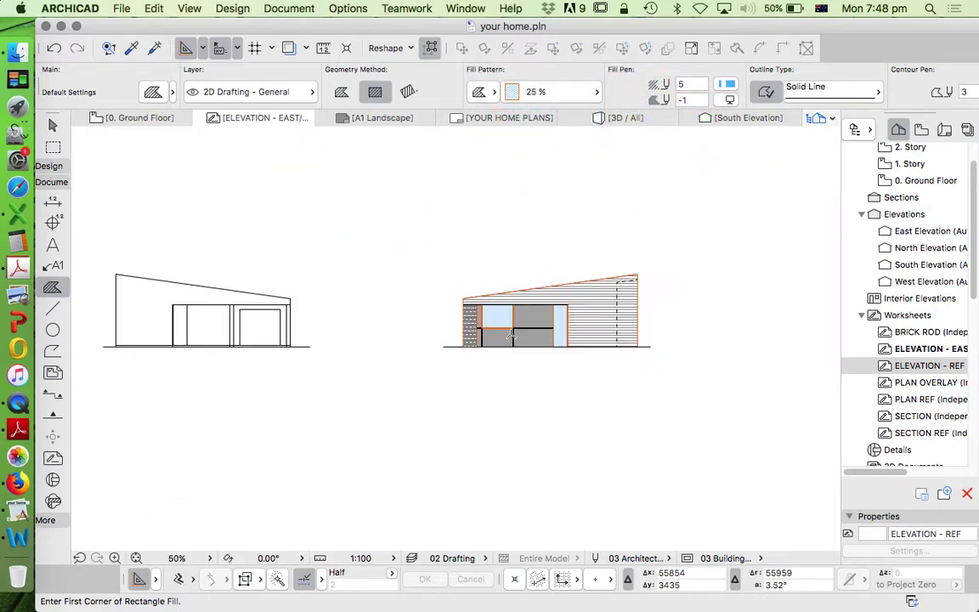
{"action": "key", "text": "Escape"}
Examine the brick, cladding, plank and glazing fills across the elevation
{"action": "scroll", "coordinate": [621, 315], "scroll_direction": "up", "scroll_amount": 1}
{"action": "scroll", "coordinate": [571, 289], "scroll_direction": "up", "scroll_amount": 1}
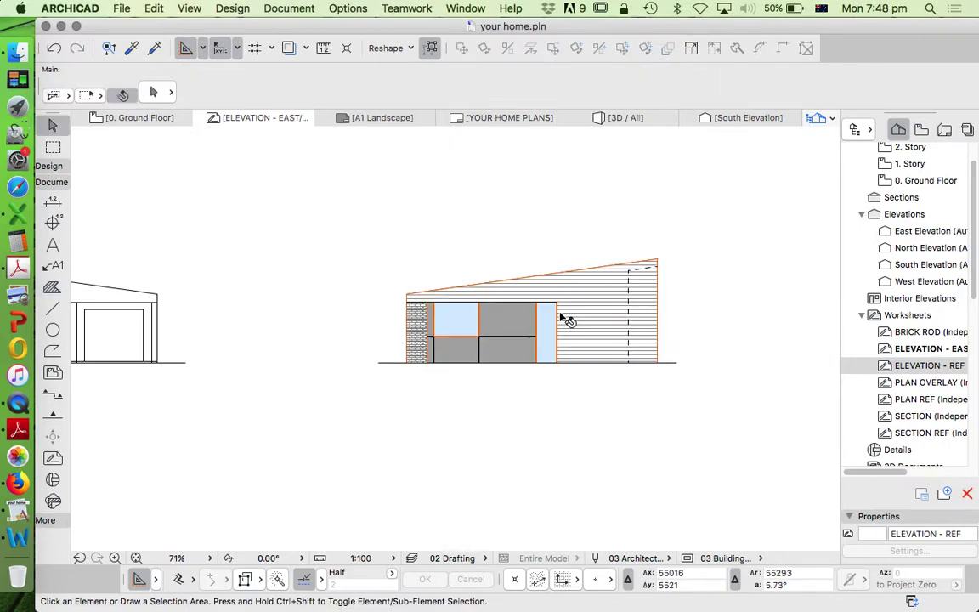
{"action": "scroll", "coordinate": [517, 363], "scroll_direction": "up", "scroll_amount": 5}
{"action": "scroll", "coordinate": [510, 311], "scroll_direction": "down", "scroll_amount": 3}
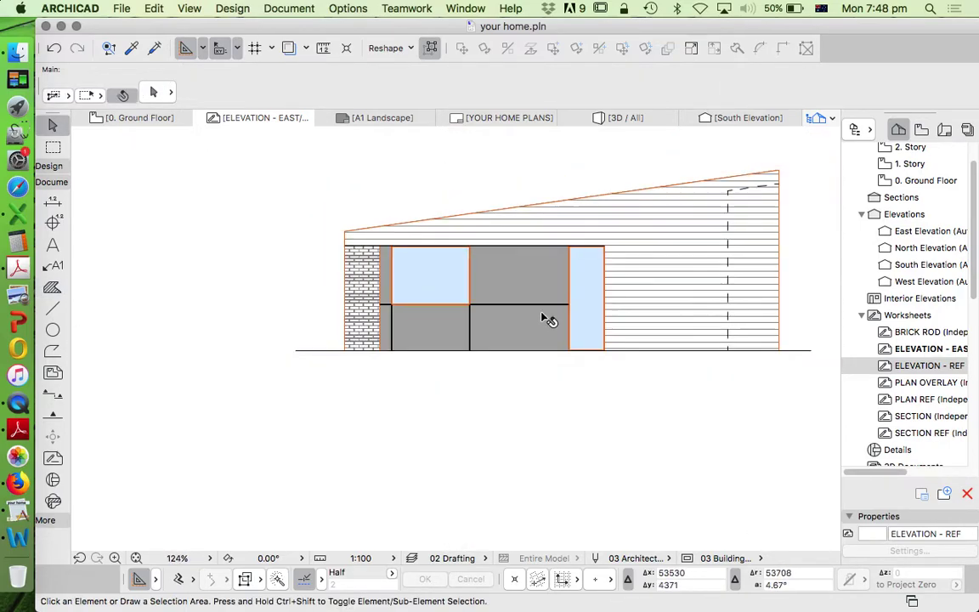
{"action": "scroll", "coordinate": [357, 357], "scroll_direction": "down", "scroll_amount": 4}
{"action": "scroll", "coordinate": [365, 332], "scroll_direction": "up", "scroll_amount": 3}
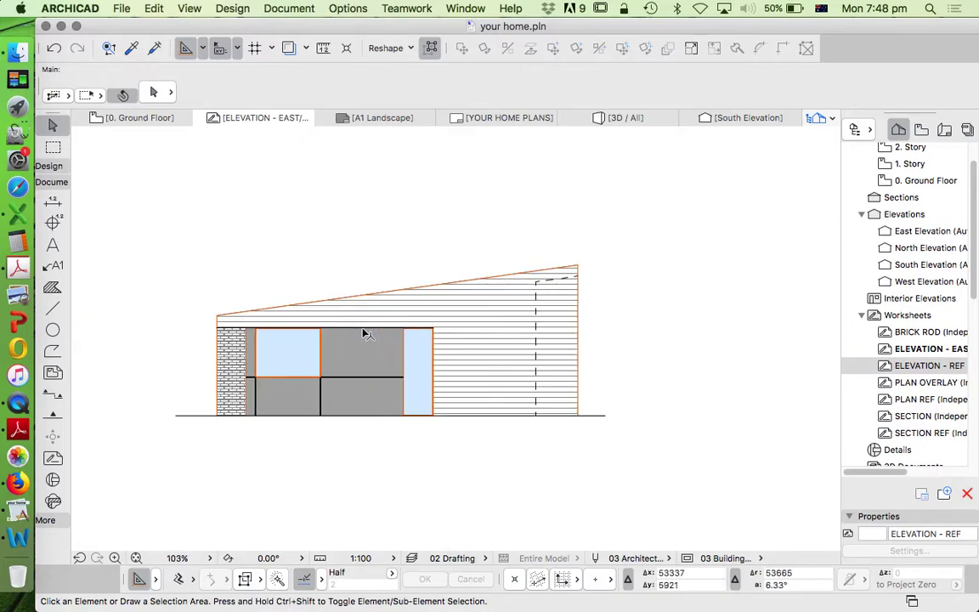
{"action": "scroll", "coordinate": [387, 344], "scroll_direction": "down", "scroll_amount": 1}
{"action": "scroll", "coordinate": [400, 352], "scroll_direction": "up", "scroll_amount": 2}
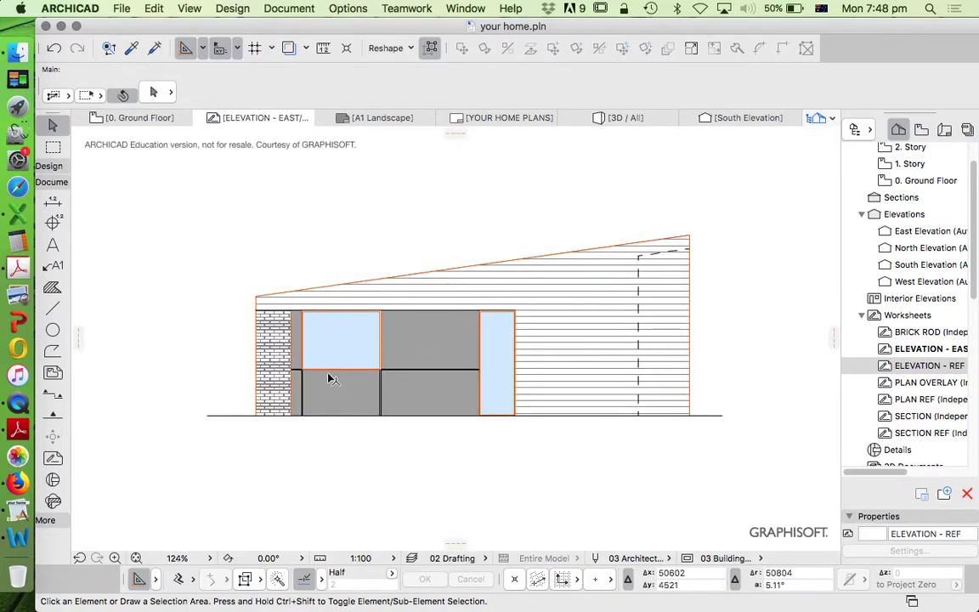
{"action": "scroll", "coordinate": [429, 363], "scroll_direction": "down", "scroll_amount": 1}
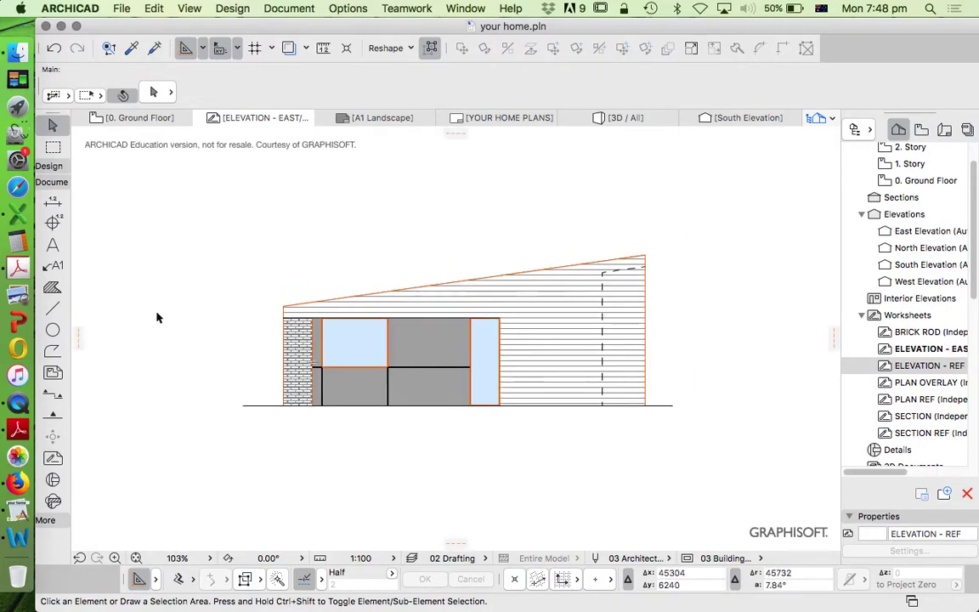
Draw a circle of about 1 m radius with red pen 20 near the roof's high end and move it up and outward
{"action": "left_click", "coordinate": [52, 329]}
{"action": "scroll", "coordinate": [398, 293], "scroll_direction": "down", "scroll_amount": 2}
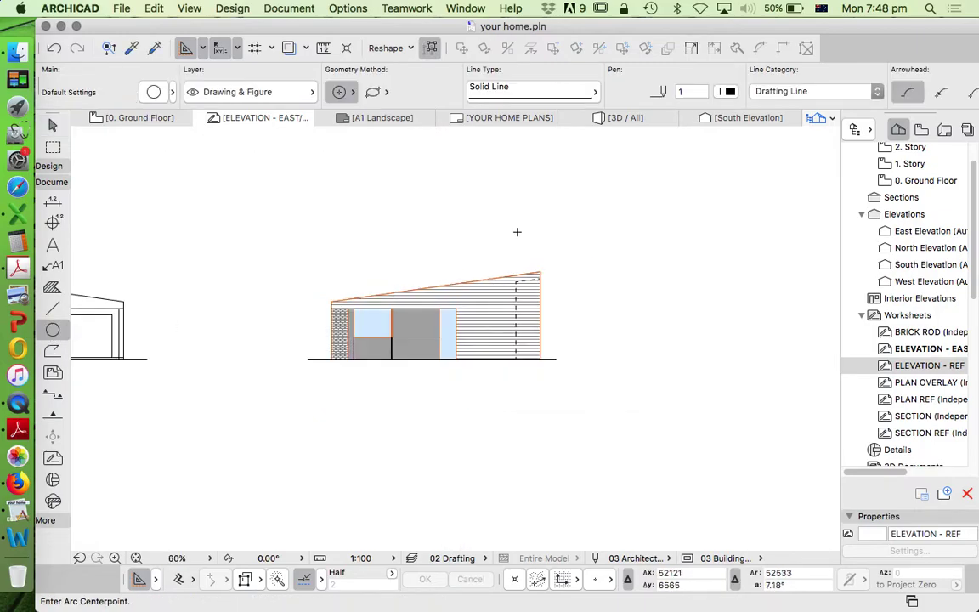
{"action": "left_click", "coordinate": [729, 93]}
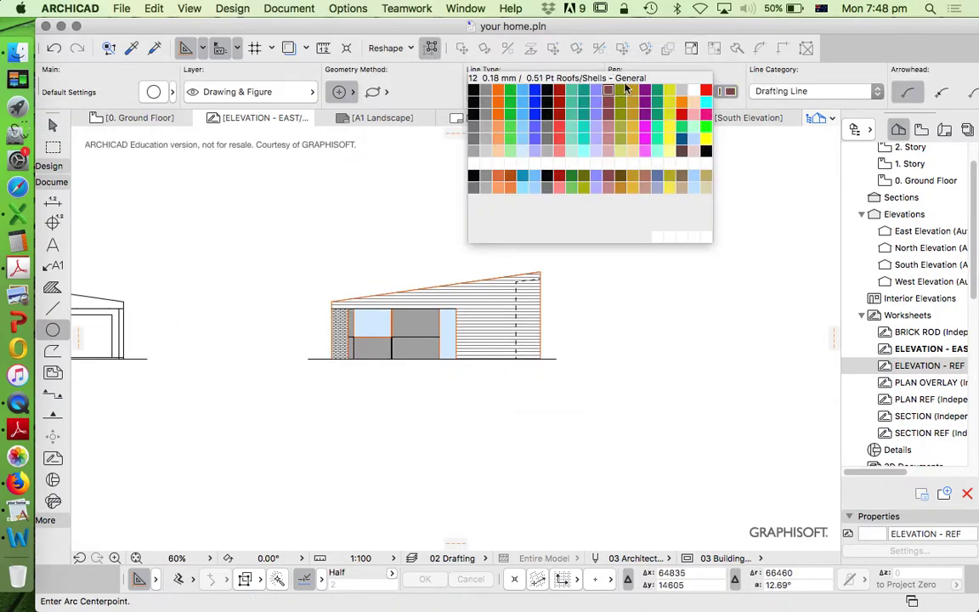
{"action": "left_click", "coordinate": [708, 87]}
{"action": "left_click", "coordinate": [579, 245]}
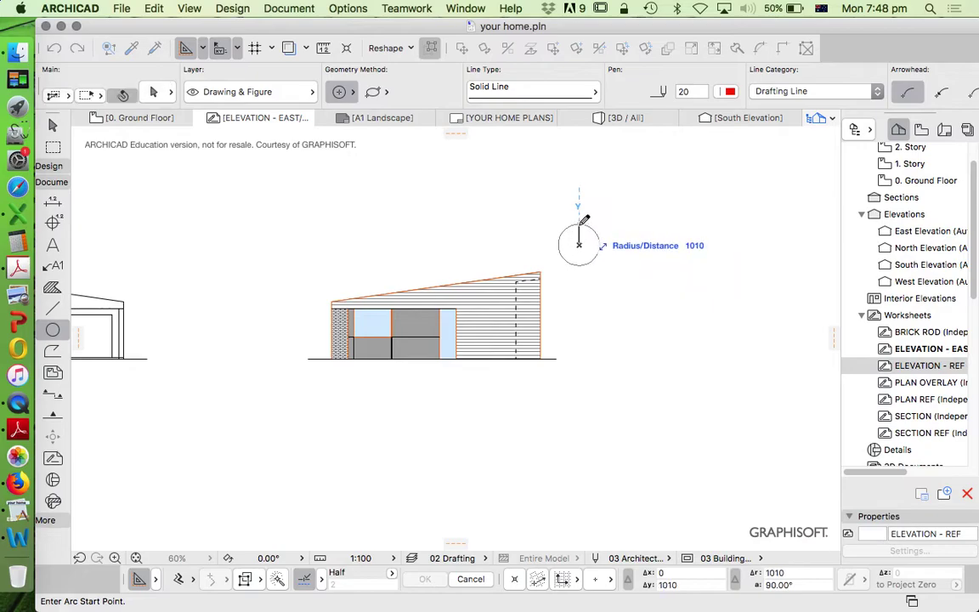
{"action": "double_click", "coordinate": [578, 223]}
{"action": "key", "text": "Escape"}
{"action": "left_click_drag", "start_coordinate": [579, 223], "coordinate": [606, 188]}
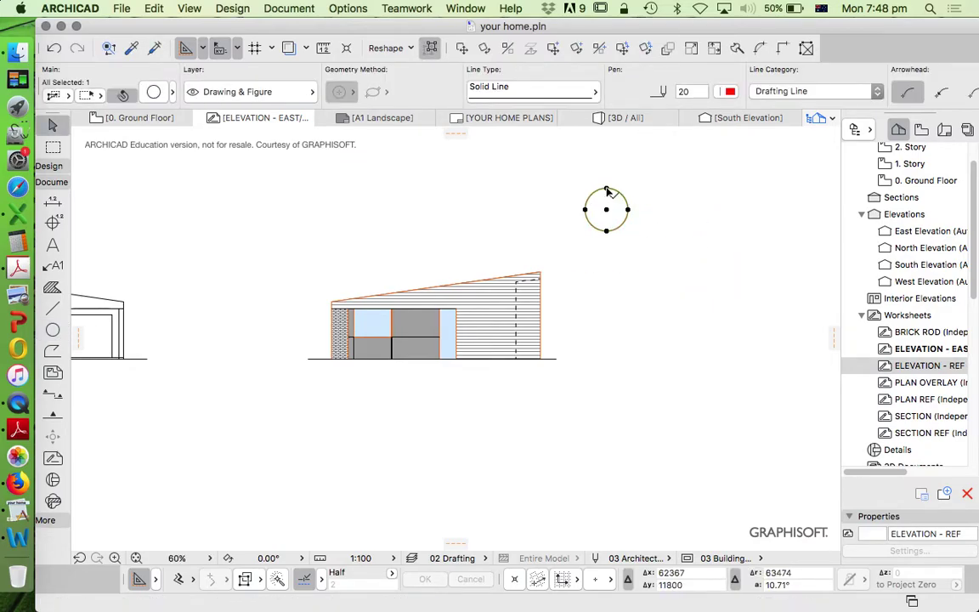
{"action": "key", "text": "Escape"}
Draw a diagonal line with red pen 20 from the circle's centre down toward the roof's high corner
{"action": "scroll", "coordinate": [539, 246], "scroll_direction": "up", "scroll_amount": 1}
{"action": "middle_click_drag", "start_coordinate": [539, 246], "coordinate": [614, 227]}
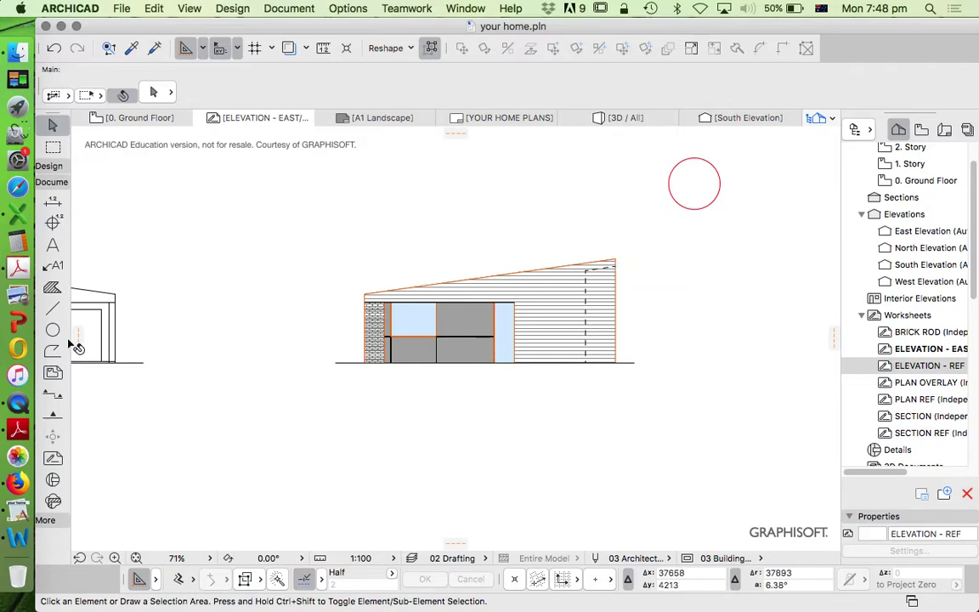
{"action": "left_click", "coordinate": [52, 307]}
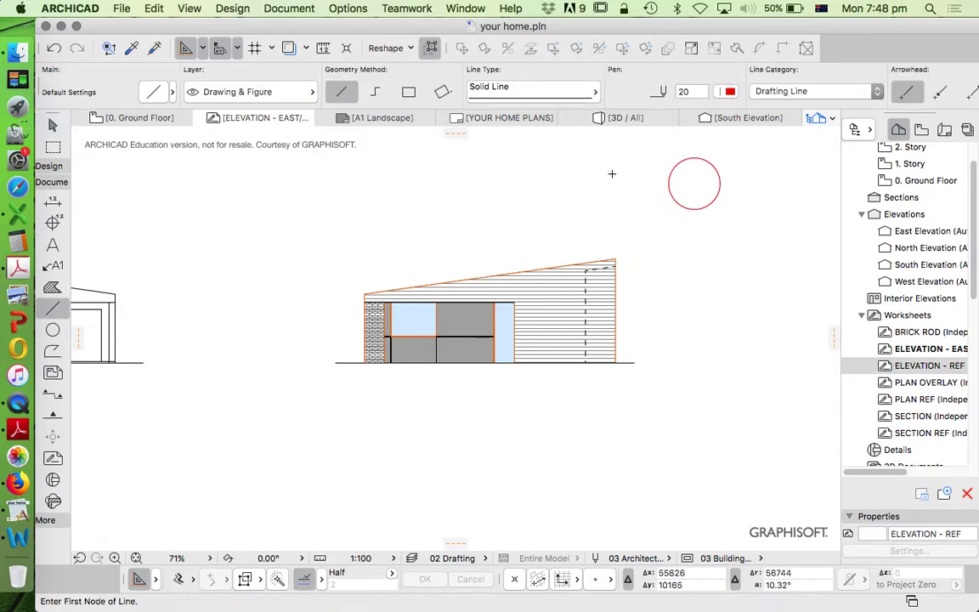
{"action": "left_click", "coordinate": [694, 182]}
{"action": "left_click", "coordinate": [637, 242]}
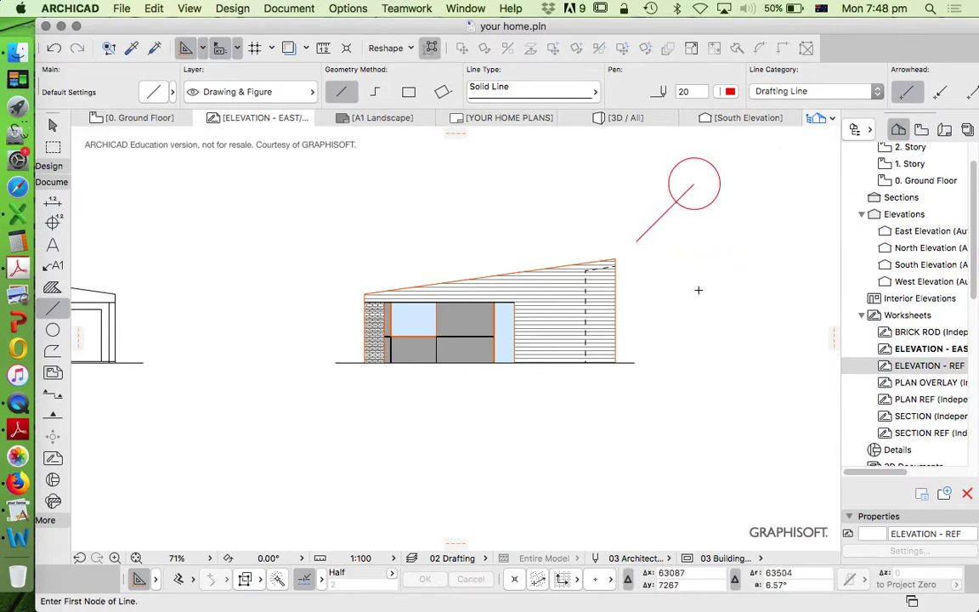
Draw a short red arrowhead line about 0.8 m long from the lower end of the circle's diagonal line
{"action": "scroll", "coordinate": [642, 239], "scroll_direction": "up", "scroll_amount": 5}
{"action": "left_click", "coordinate": [634, 240]}
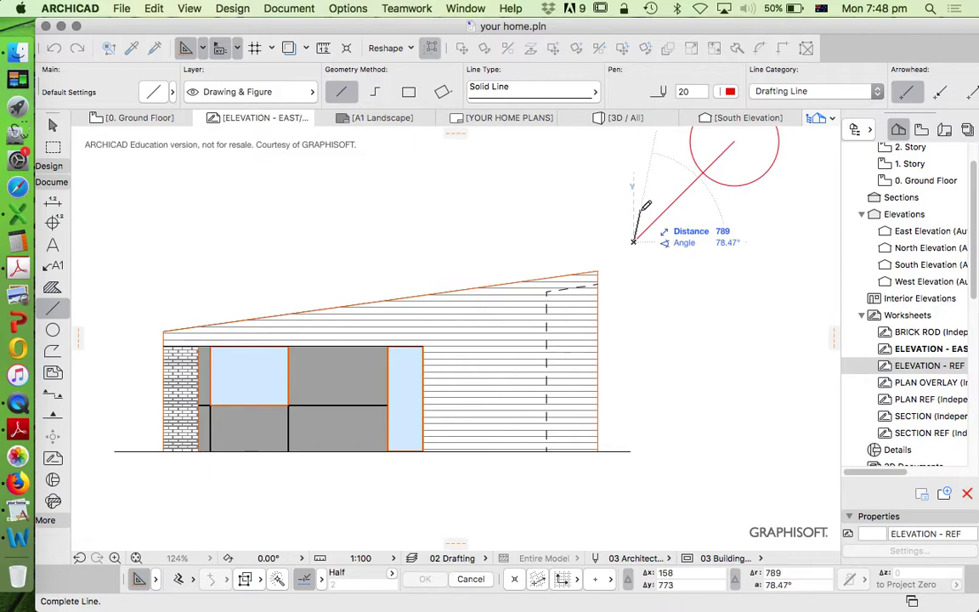
{"action": "left_click", "coordinate": [643, 209]}
Mirror a copy of the short arrowhead line about the diagonal line to complete the arrow
{"action": "right_click", "coordinate": [620, 204]}
{"action": "mouse_move", "coordinate": [654, 321]}
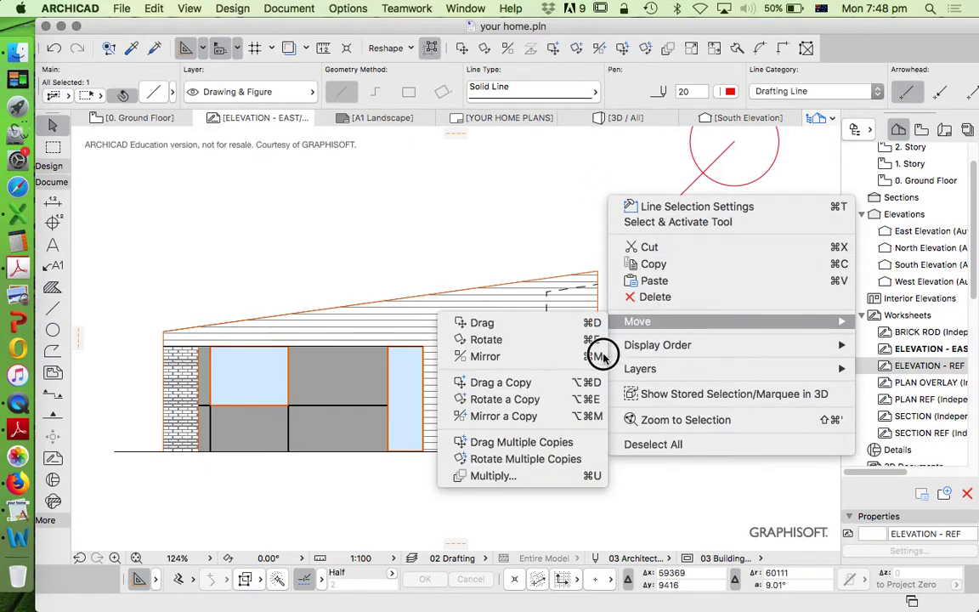
{"action": "left_click", "coordinate": [558, 417]}
{"action": "left_click", "coordinate": [634, 241]}
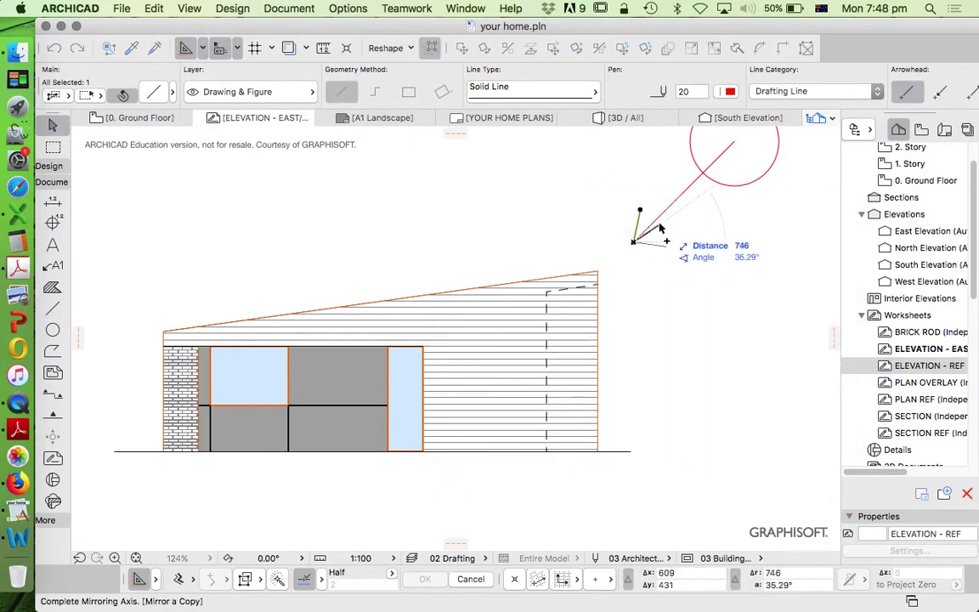
{"action": "left_click", "coordinate": [667, 219]}
{"action": "scroll", "coordinate": [674, 272], "scroll_direction": "down", "scroll_amount": 8}
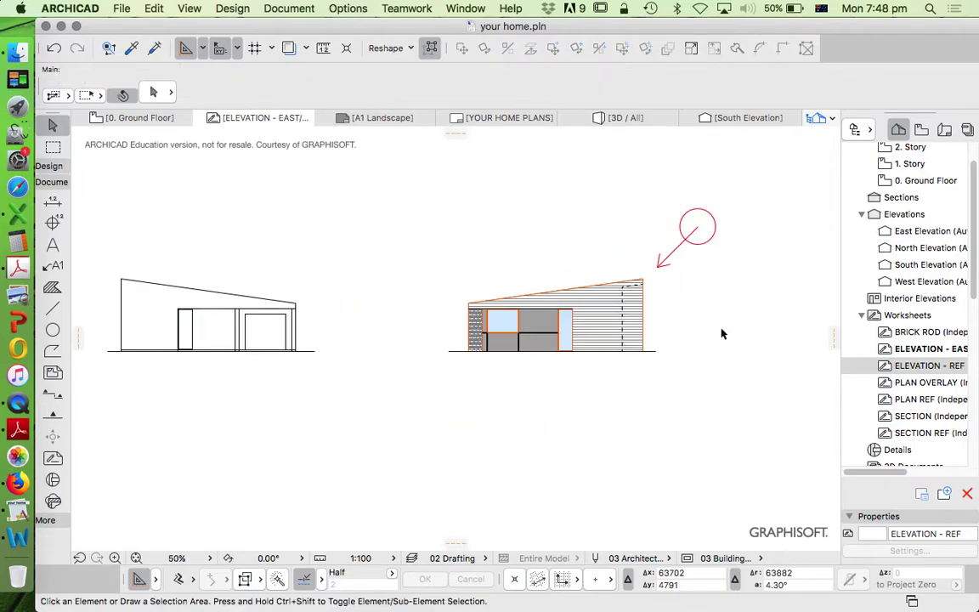
Examine the window and door glazing and the surrounding cladding on the elevation beneath the arrow
{"action": "scroll", "coordinate": [563, 356], "scroll_direction": "up", "scroll_amount": 10}
{"action": "scroll", "coordinate": [563, 357], "scroll_direction": "down", "scroll_amount": 5}
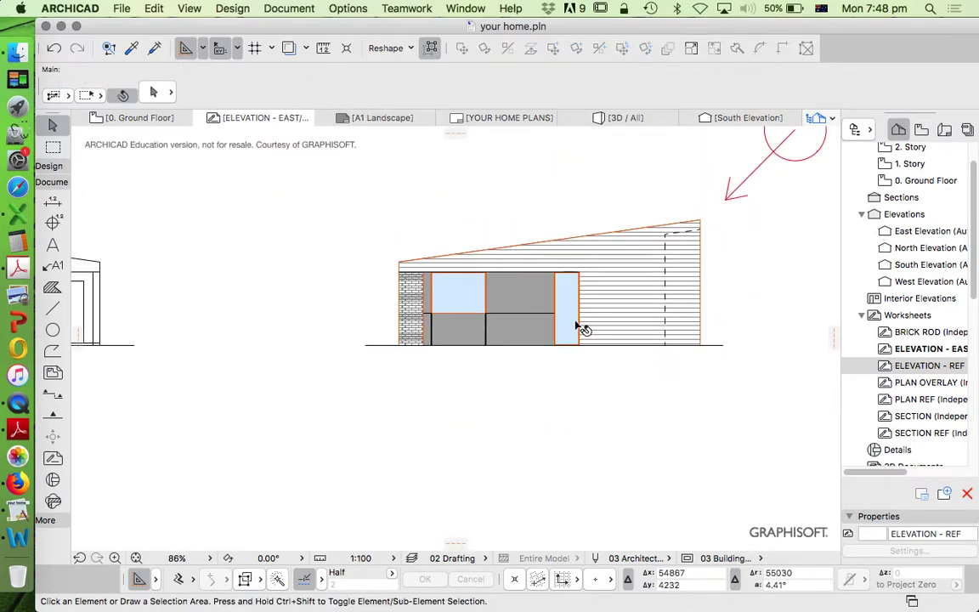
{"action": "scroll", "coordinate": [582, 328], "scroll_direction": "up", "scroll_amount": 5}
{"action": "scroll", "coordinate": [334, 278], "scroll_direction": "down", "scroll_amount": 6}
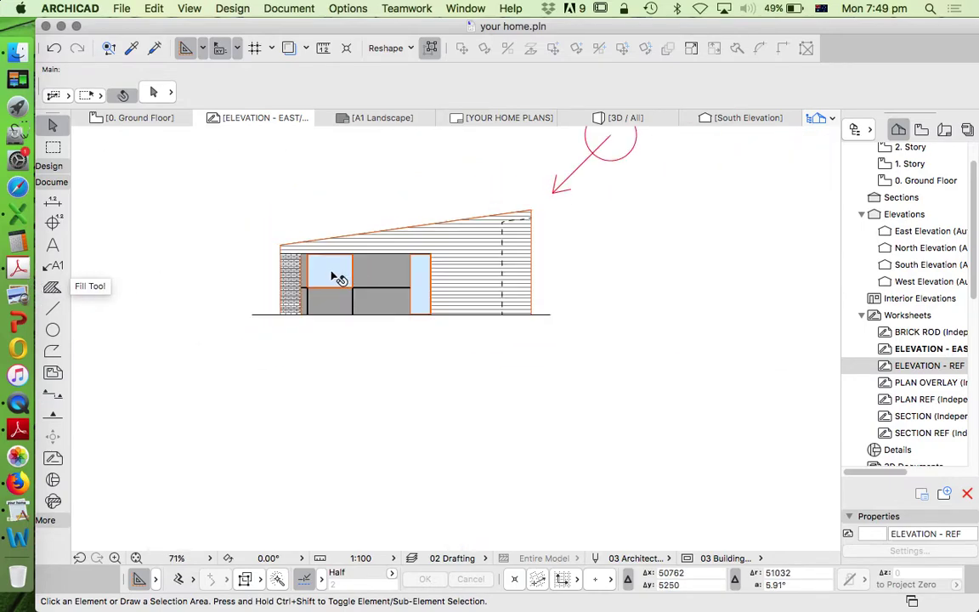
{"action": "scroll", "coordinate": [338, 278], "scroll_direction": "up", "scroll_amount": 3}
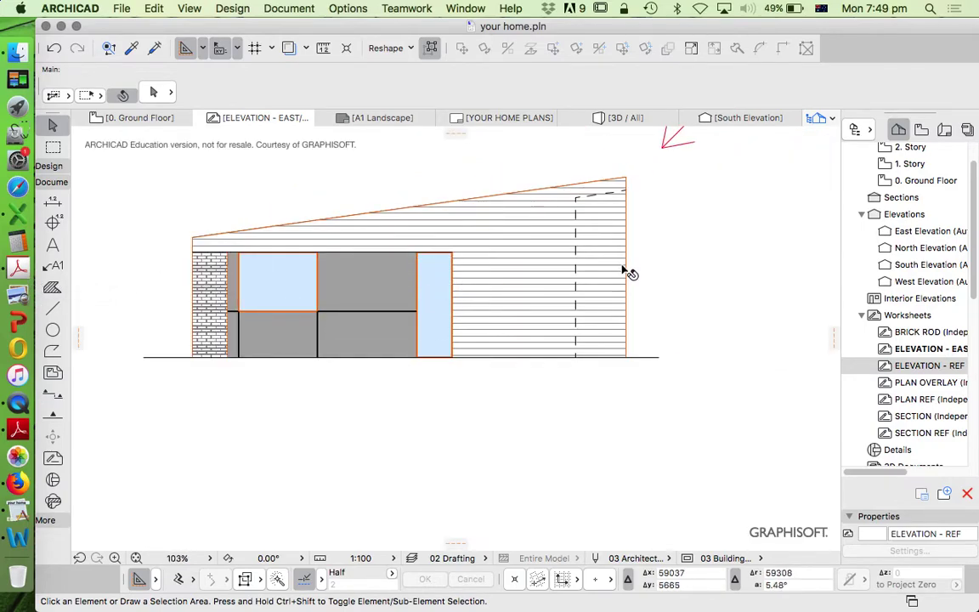
{"action": "scroll", "coordinate": [630, 273], "scroll_direction": "down", "scroll_amount": 2}
{"action": "scroll", "coordinate": [437, 317], "scroll_direction": "up", "scroll_amount": 1}
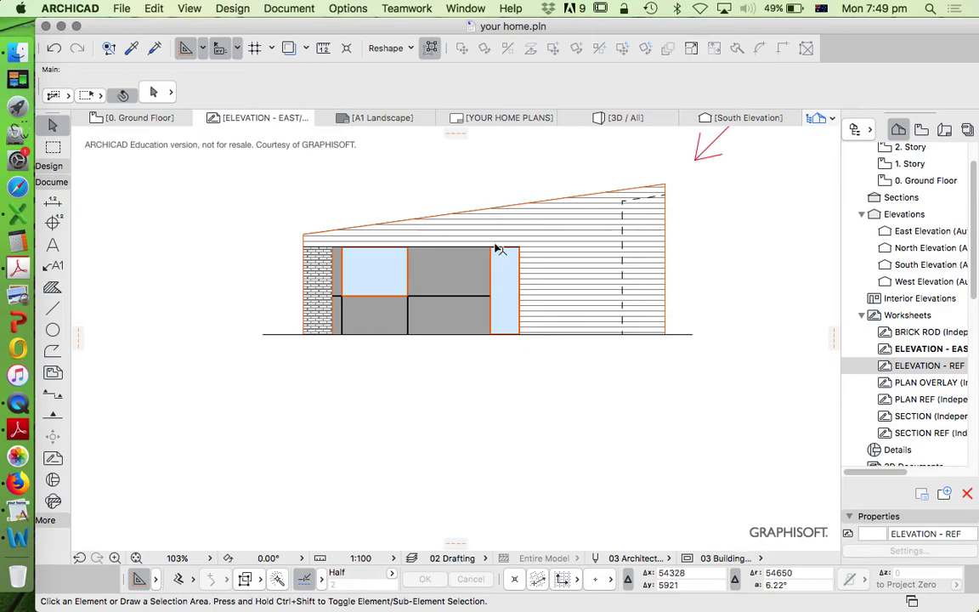
{"action": "scroll", "coordinate": [492, 249], "scroll_direction": "up", "scroll_amount": 4}
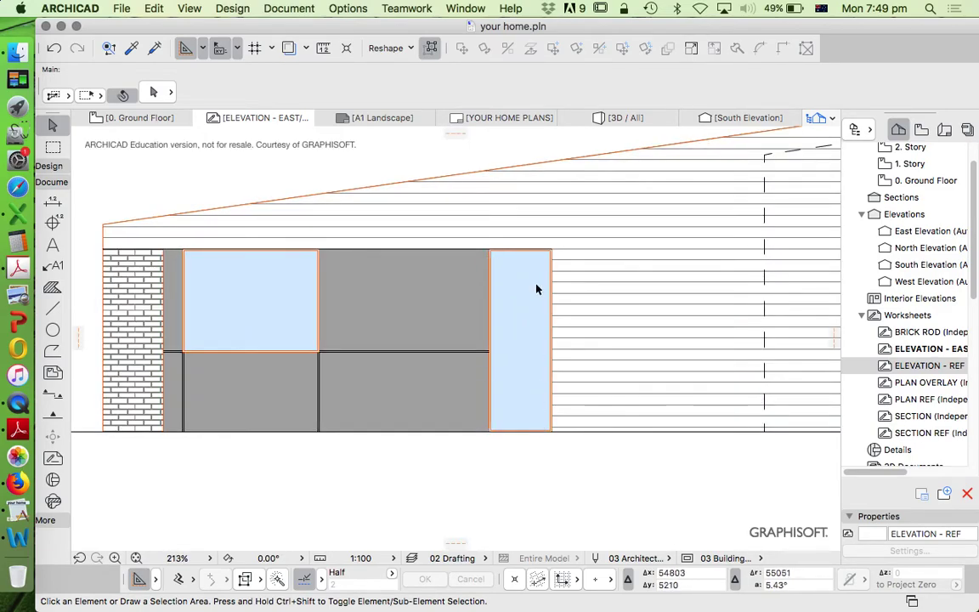
{"action": "scroll", "coordinate": [506, 260], "scroll_direction": "down", "scroll_amount": 2}
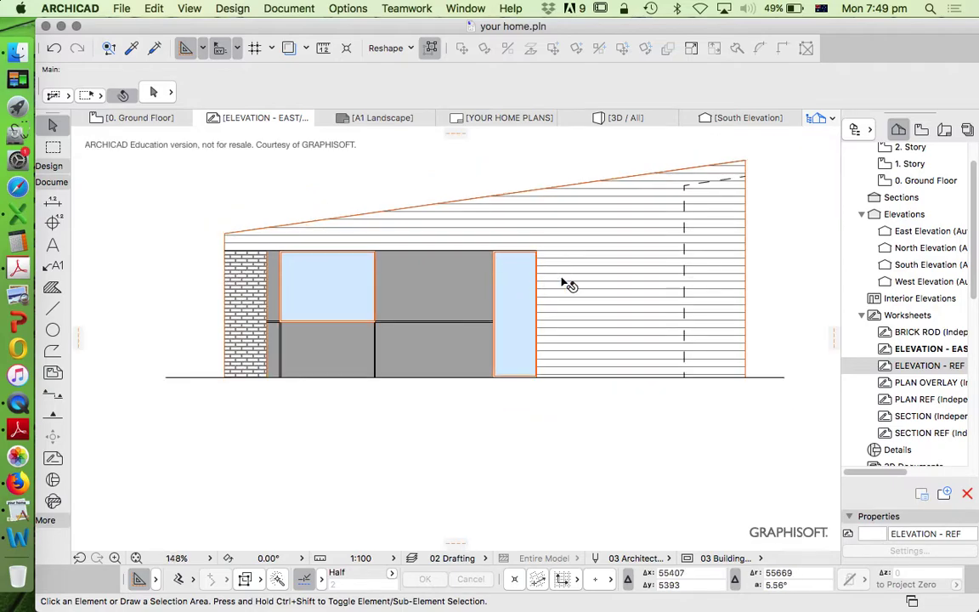
{"action": "scroll", "coordinate": [514, 274], "scroll_direction": "up", "scroll_amount": 2}
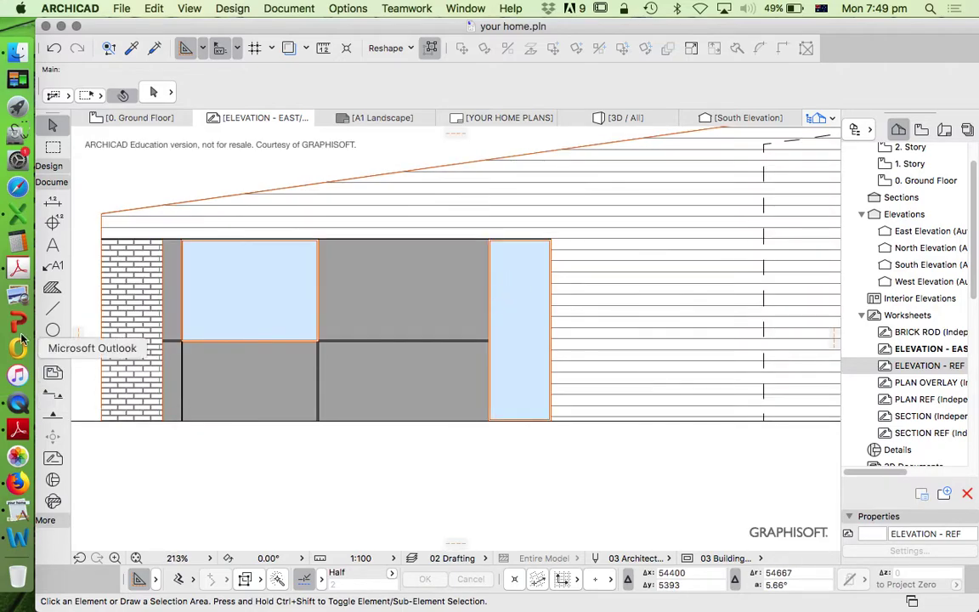
Set up the Fill tool with the 25 % pattern and black fill pen 1
{"action": "left_click", "coordinate": [52, 289]}
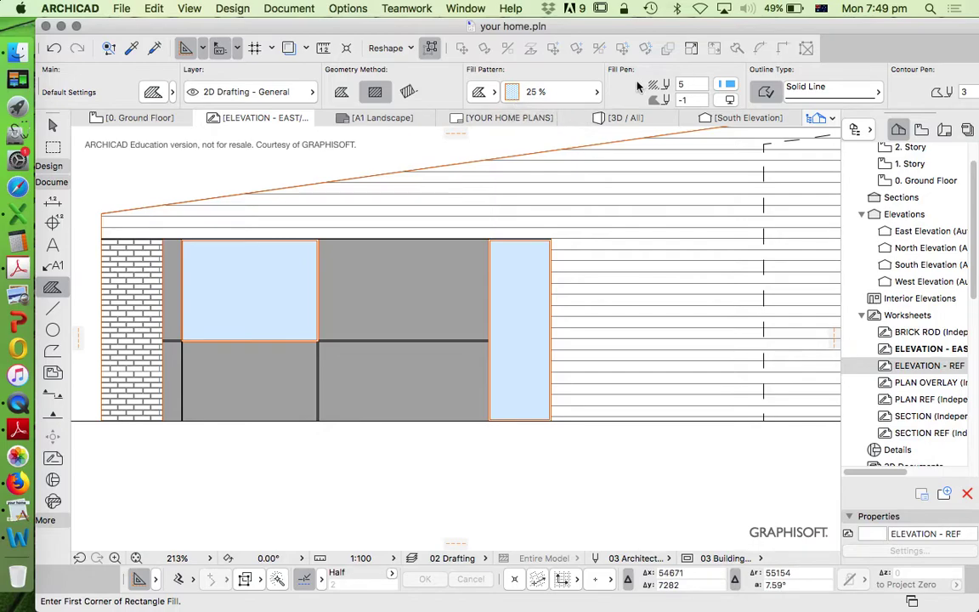
{"action": "left_click", "coordinate": [560, 93]}
{"action": "left_click", "coordinate": [560, 93]}
{"action": "left_click", "coordinate": [723, 84]}
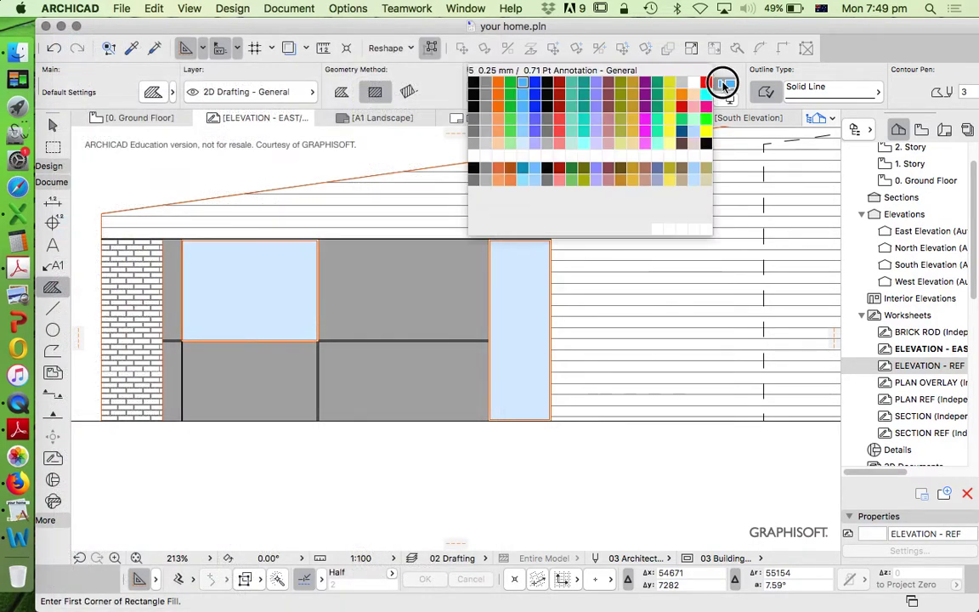
{"action": "left_click", "coordinate": [473, 83]}
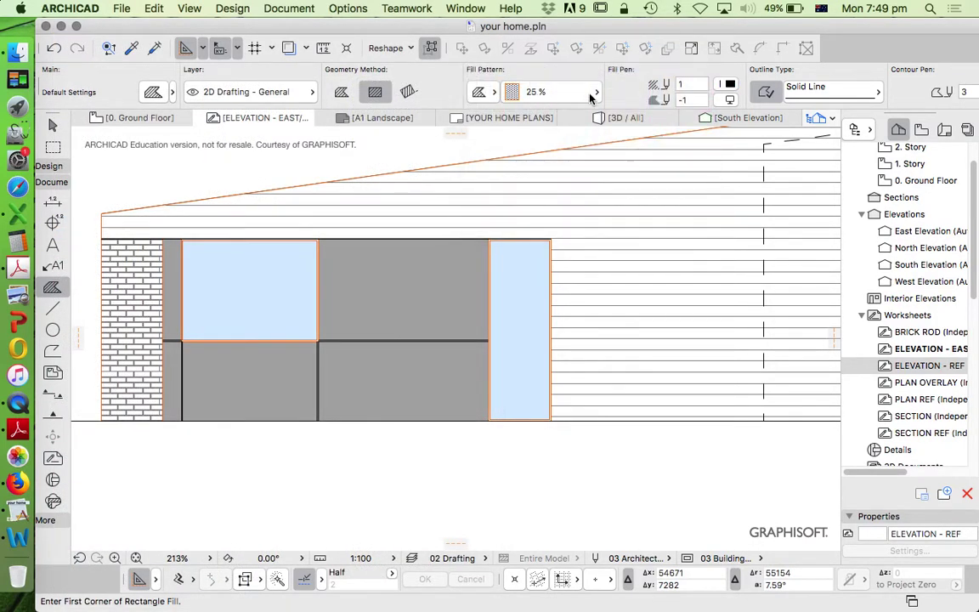
Draw a full-height rectangular shadow fill 250 mm wide inside the door glazing, along the edge beside the plank cladding
{"action": "scroll", "coordinate": [491, 198], "scroll_direction": "down", "scroll_amount": 3}
{"action": "scroll", "coordinate": [481, 228], "scroll_direction": "up", "scroll_amount": 6}
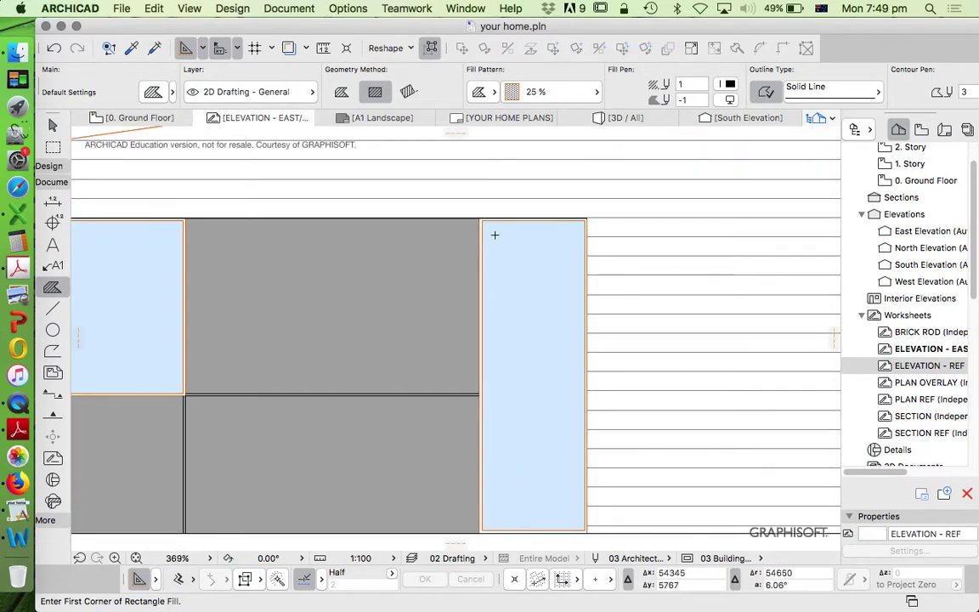
{"action": "scroll", "coordinate": [532, 258], "scroll_direction": "down", "scroll_amount": 4}
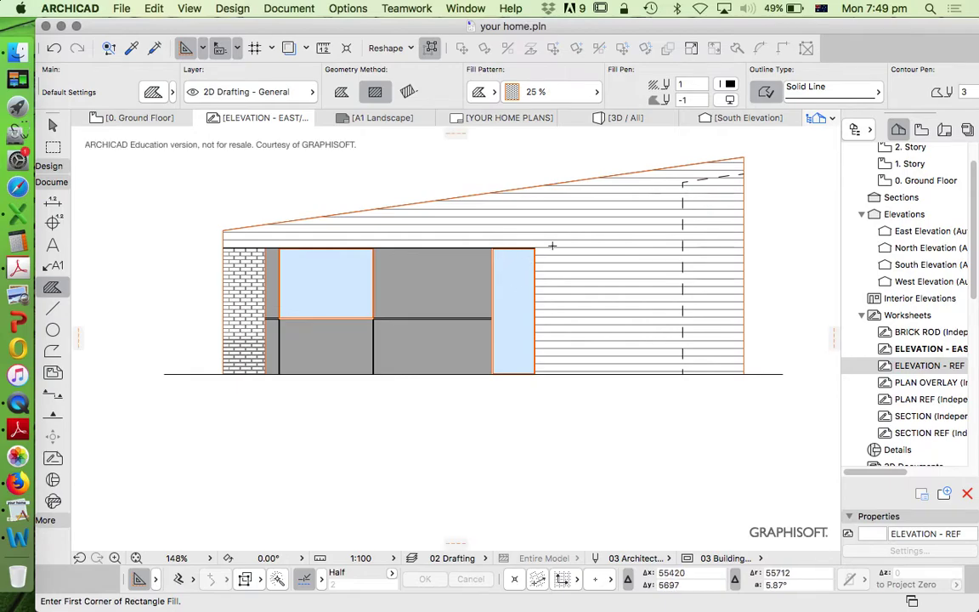
{"action": "scroll", "coordinate": [529, 262], "scroll_direction": "up", "scroll_amount": 8}
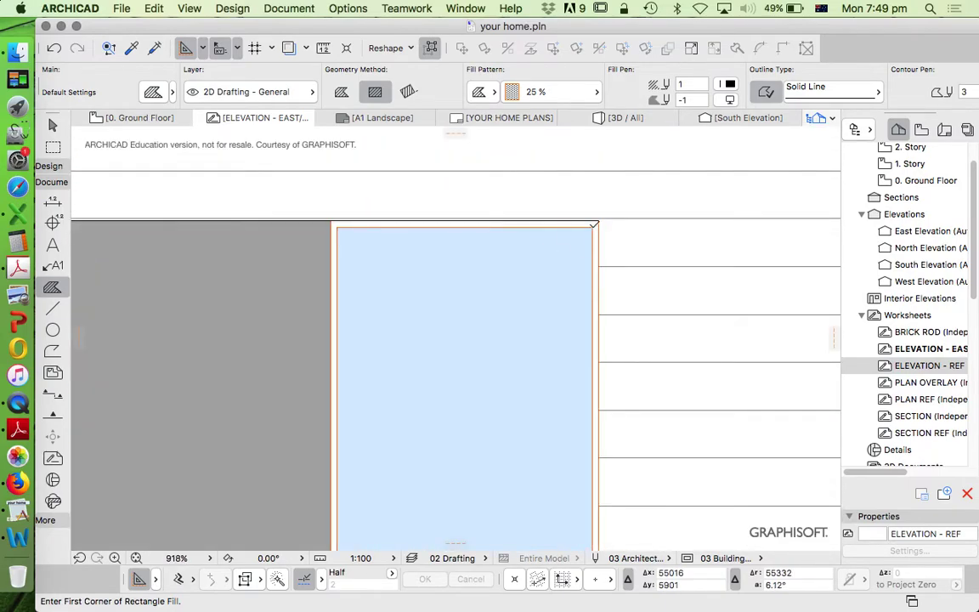
{"action": "left_click", "coordinate": [593, 225]}
{"action": "scroll", "coordinate": [595, 214], "scroll_direction": "down", "scroll_amount": 8}
{"action": "scroll", "coordinate": [592, 328], "scroll_direction": "up", "scroll_amount": 10}
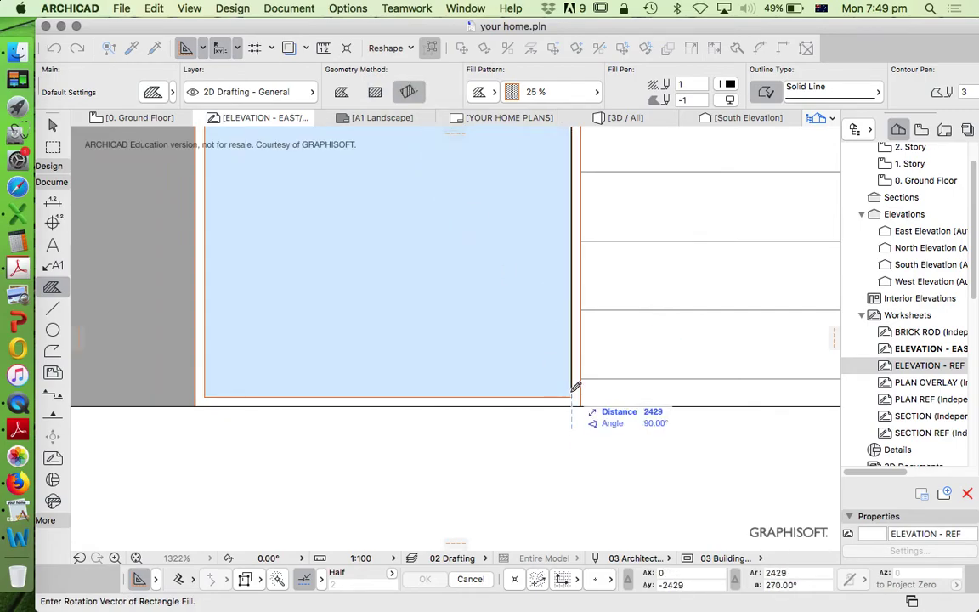
{"action": "left_click", "coordinate": [572, 395]}
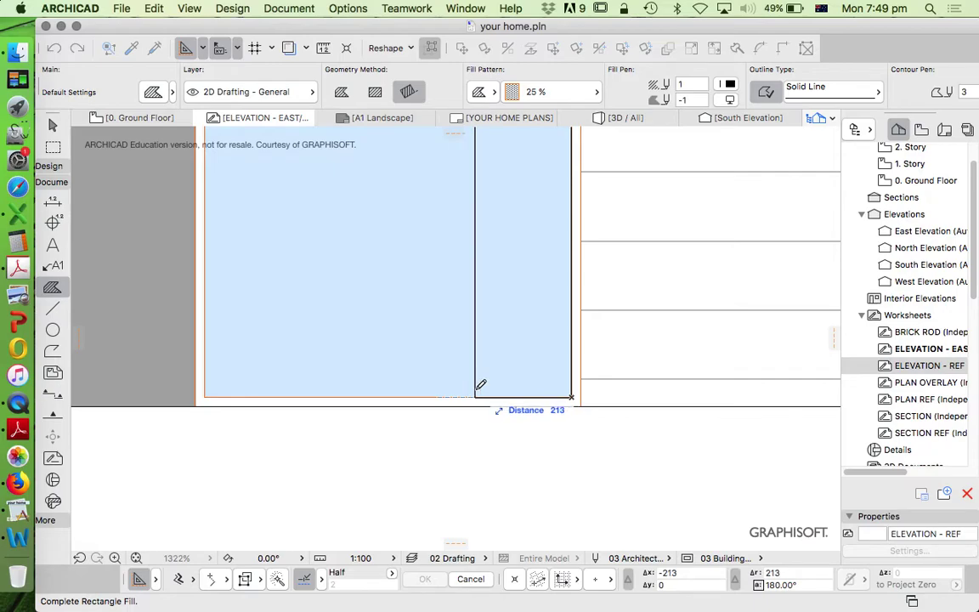
{"action": "type", "text": "250"}
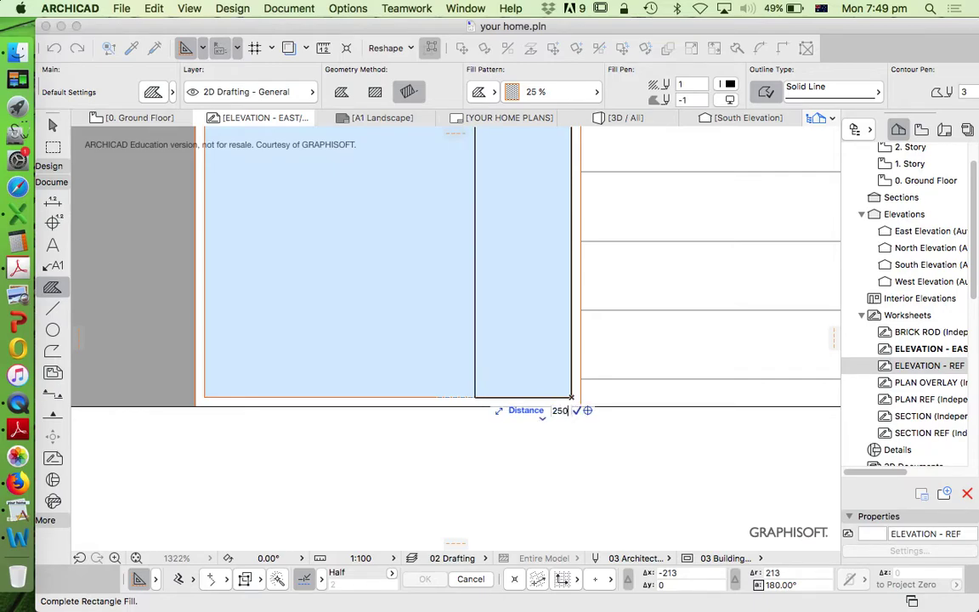
{"action": "key", "text": "Return"}
{"action": "scroll", "coordinate": [498, 401], "scroll_direction": "down", "scroll_amount": 8}
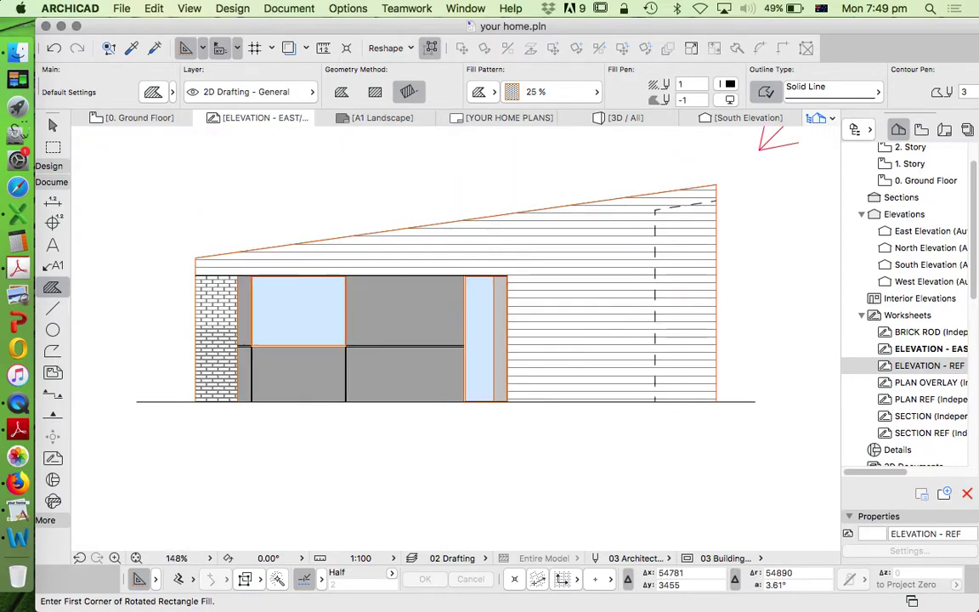
Make the background of the shadow strip on the door glazing transparent
{"action": "key", "text": "Escape"}
{"action": "left_click", "coordinate": [500, 291]}
{"action": "scroll", "coordinate": [500, 291], "scroll_direction": "up", "scroll_amount": 1}
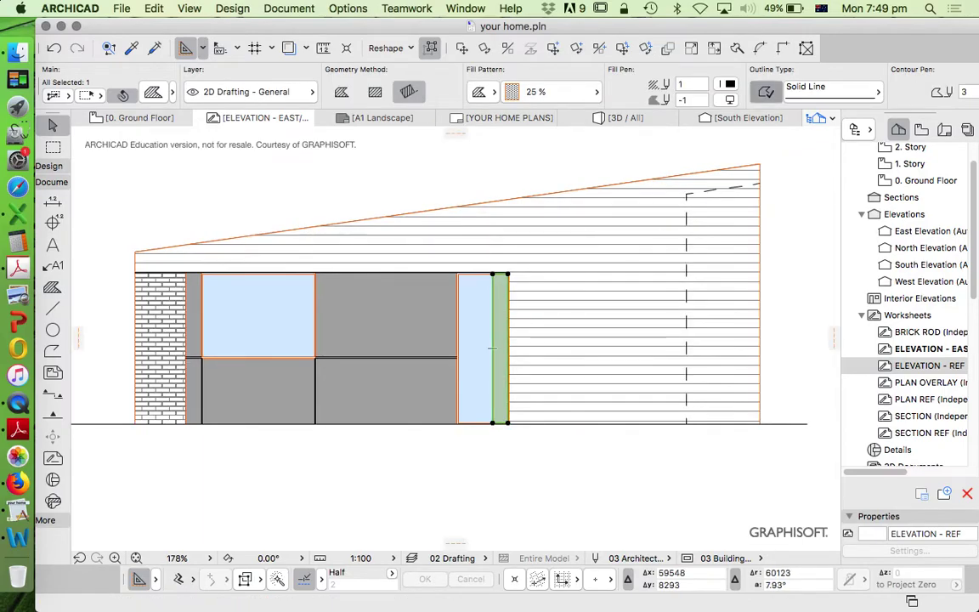
{"action": "key", "text": "Escape"}
{"action": "scroll", "coordinate": [510, 287], "scroll_direction": "up", "scroll_amount": 5}
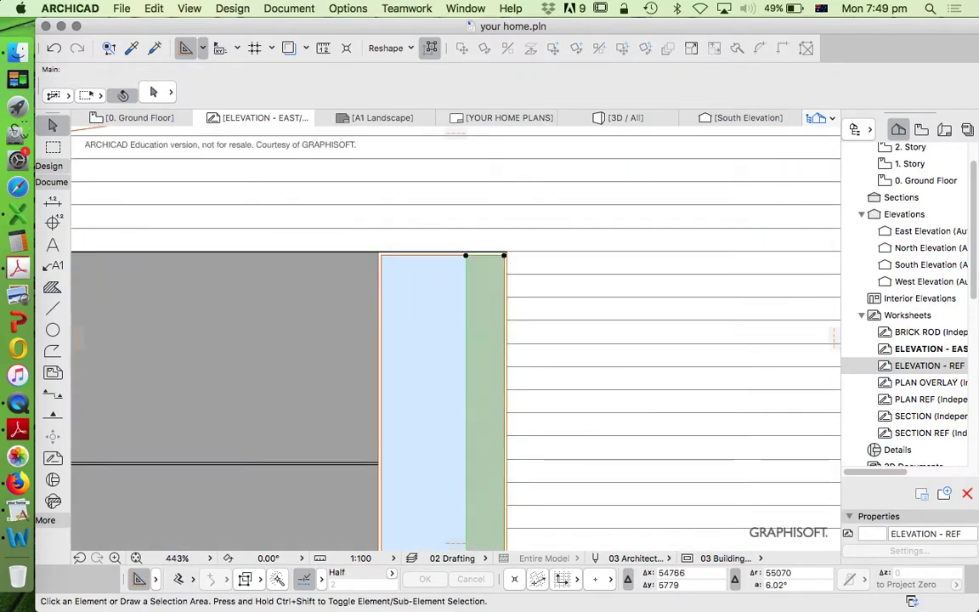
{"action": "scroll", "coordinate": [466, 276], "scroll_direction": "down", "scroll_amount": 3}
{"action": "left_click", "coordinate": [728, 100]}
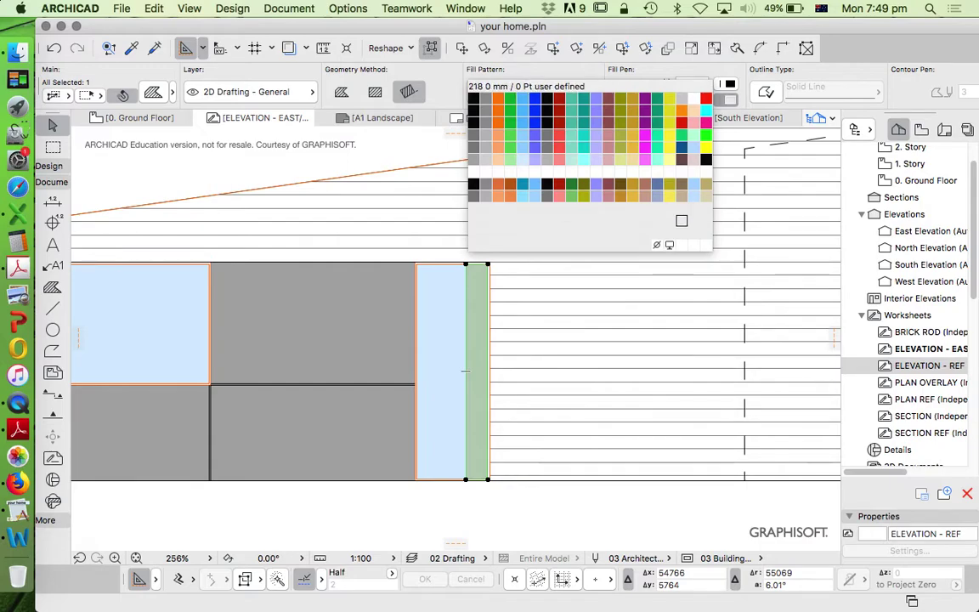
{"action": "left_click", "coordinate": [656, 245]}
{"action": "key", "text": "Escape"}
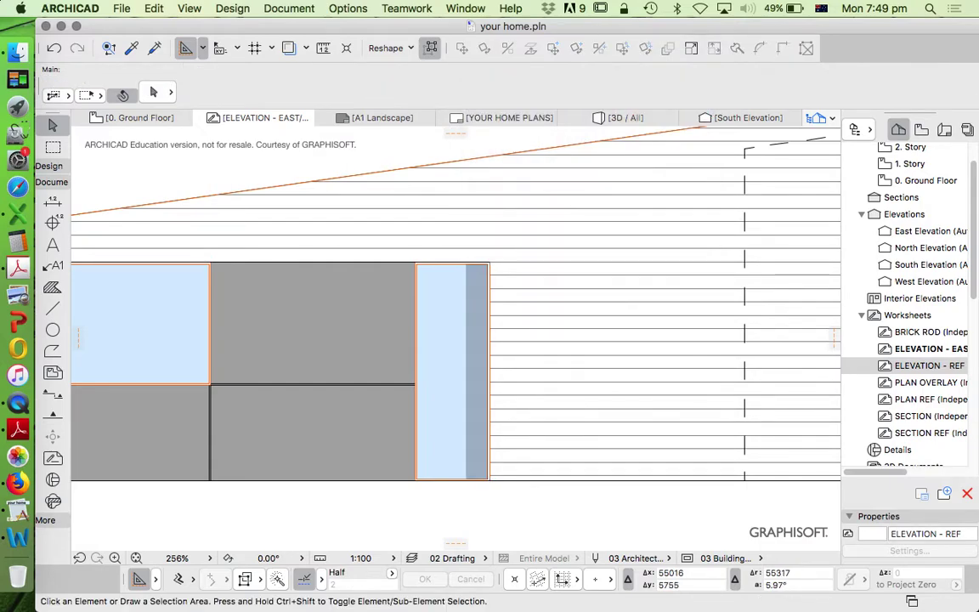
{"action": "scroll", "coordinate": [427, 252], "scroll_direction": "up", "scroll_amount": 2}
{"action": "left_click", "coordinate": [481, 425]}
{"action": "key", "text": "Escape"}
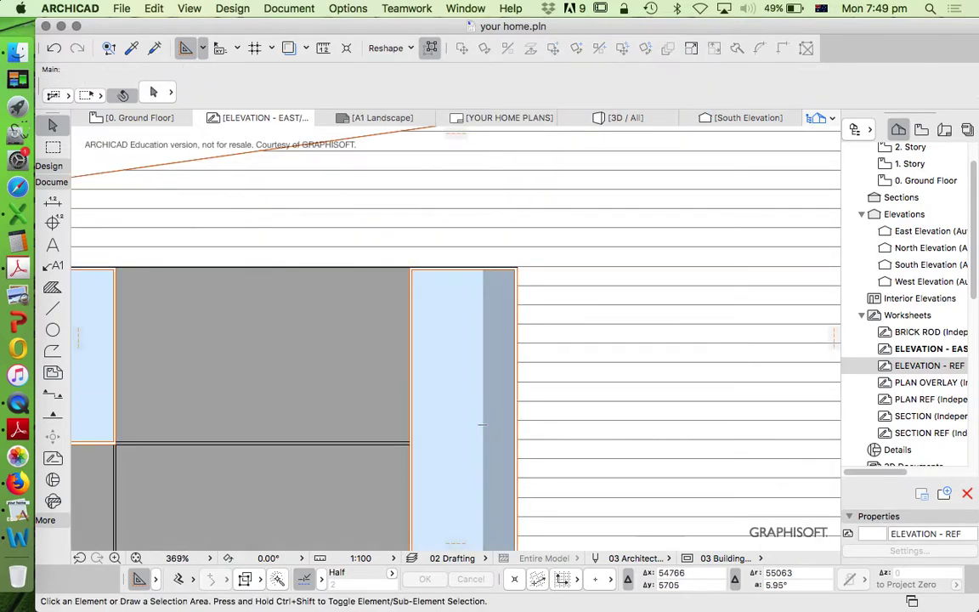
Add a 250 mm deep rectangle to the shadow fill along the top of the door glazing, forming an L shape
{"action": "scroll", "coordinate": [482, 425], "scroll_direction": "down", "scroll_amount": 1}
{"action": "left_click", "coordinate": [482, 402]}
{"action": "scroll", "coordinate": [482, 297], "scroll_direction": "up", "scroll_amount": 4}
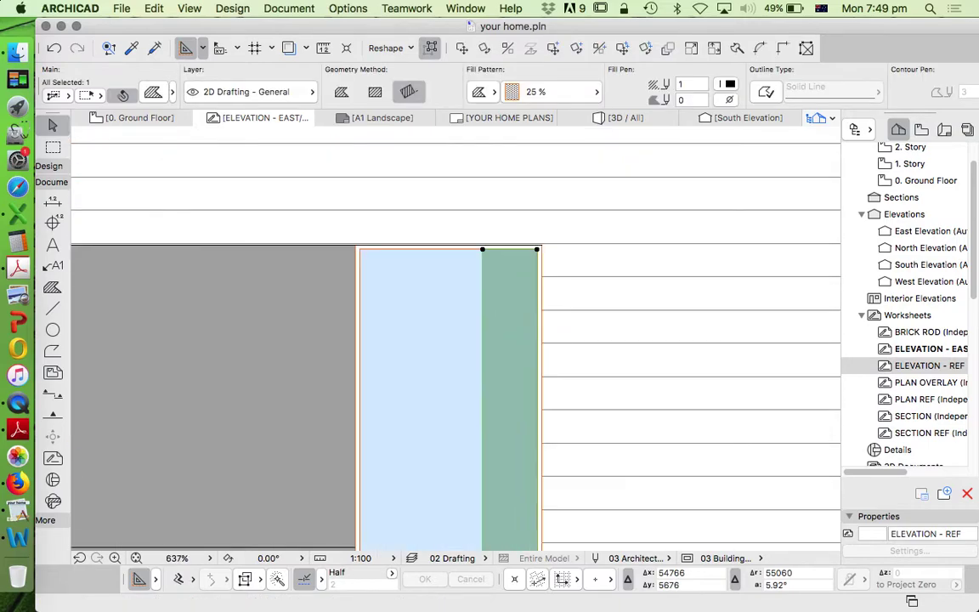
{"action": "left_click", "coordinate": [482, 278]}
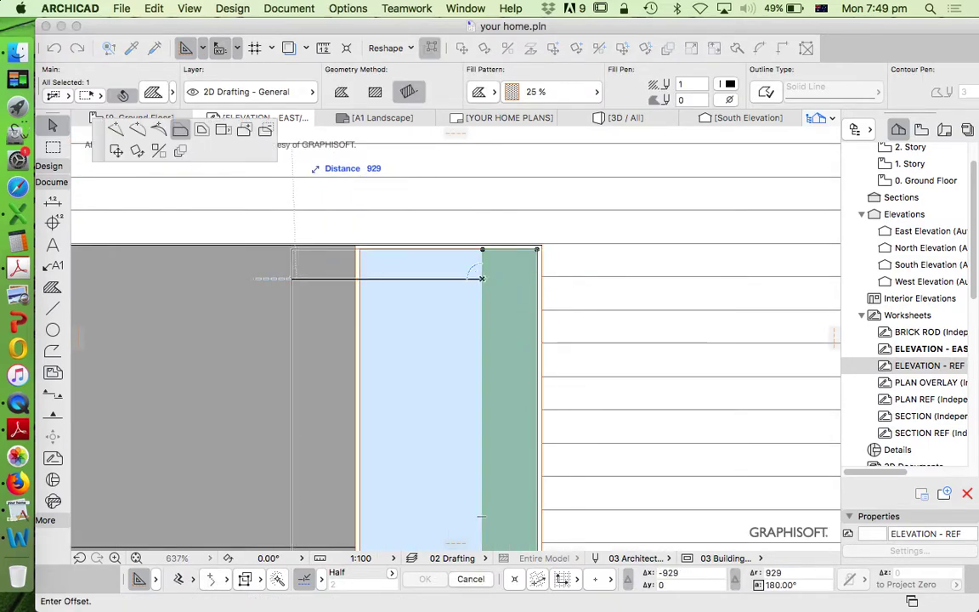
{"action": "key", "text": "Escape"}
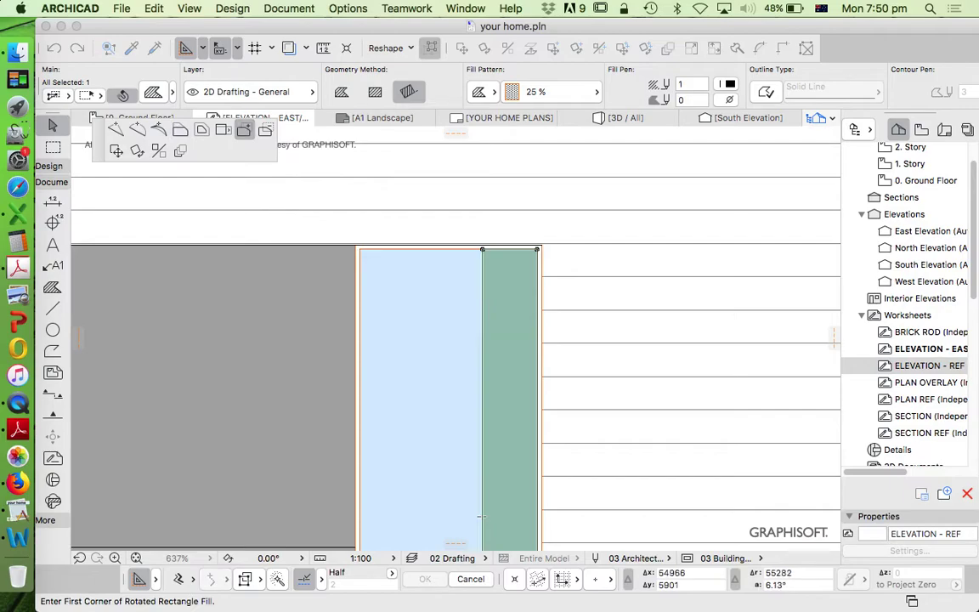
{"action": "left_click", "coordinate": [482, 249]}
{"action": "scroll", "coordinate": [415, 253], "scroll_direction": "up", "scroll_amount": 5}
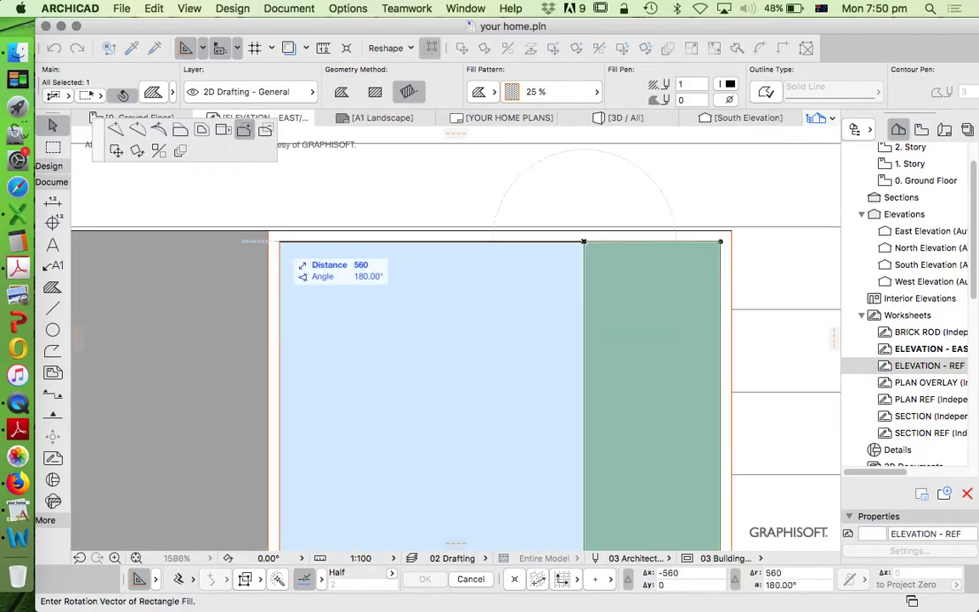
{"action": "left_click", "coordinate": [359, 249]}
{"action": "type", "text": "250"}
{"action": "key", "text": "Return"}
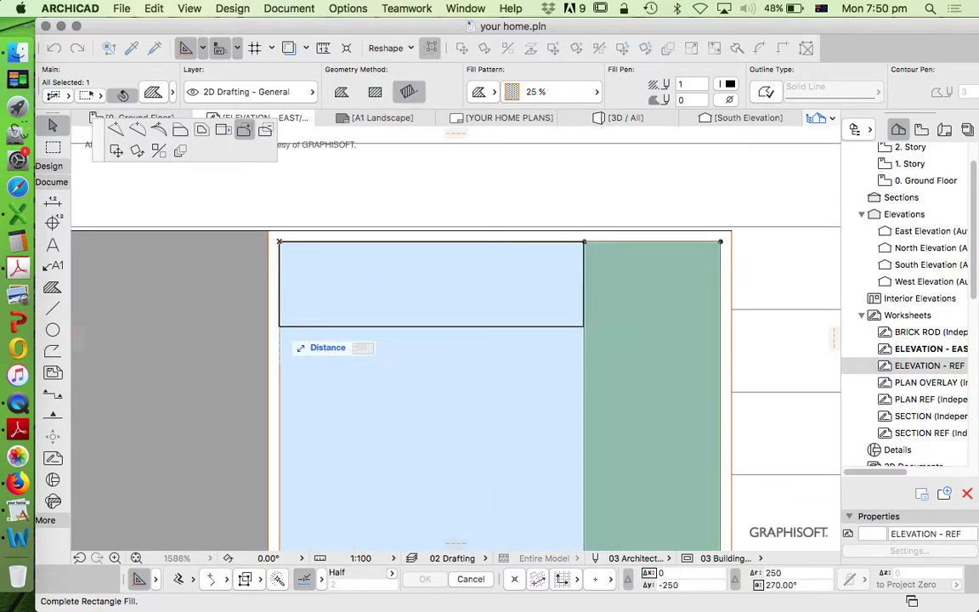
{"action": "key", "text": "Escape"}
{"action": "scroll", "coordinate": [523, 287], "scroll_direction": "down", "scroll_amount": 15}
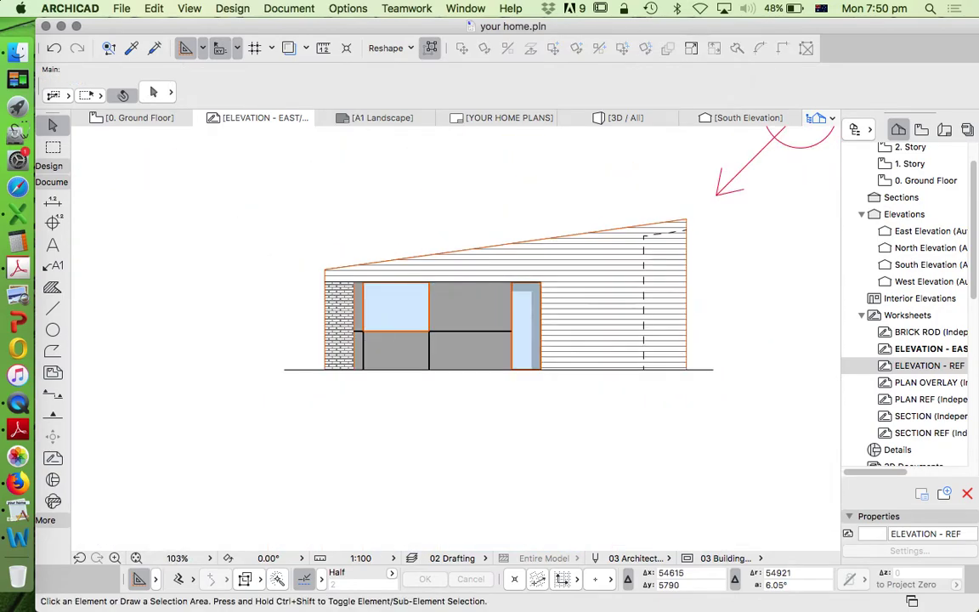
Copy the L-shaped door shadow fill onto the grey cladding, aligning its upper outer corner with the top of the door frame's near edge
{"action": "scroll", "coordinate": [528, 291], "scroll_direction": "up", "scroll_amount": 4}
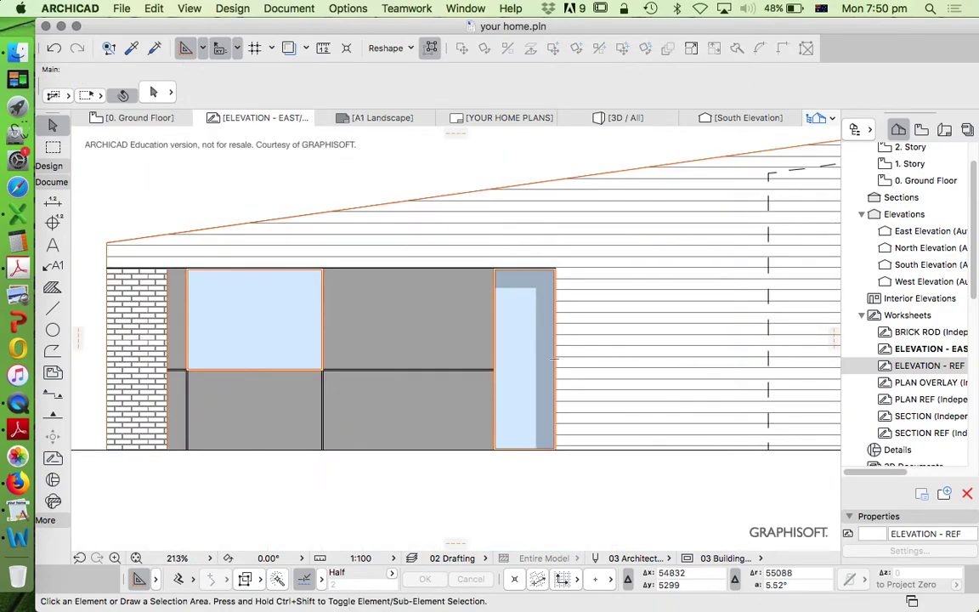
{"action": "left_click", "coordinate": [555, 358]}
{"action": "scroll", "coordinate": [520, 308], "scroll_direction": "up", "scroll_amount": 5}
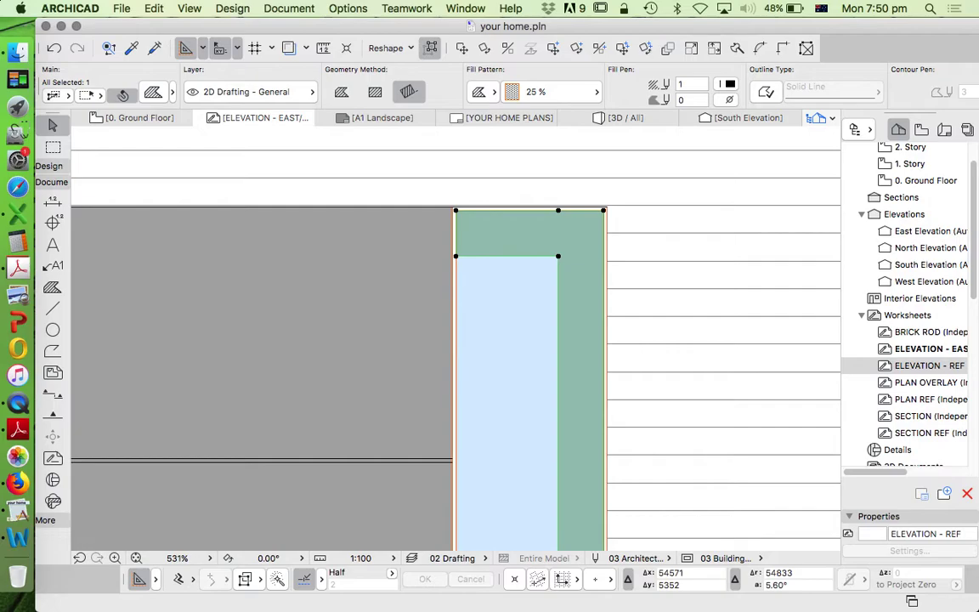
{"action": "key", "text": "super+alt+d"}
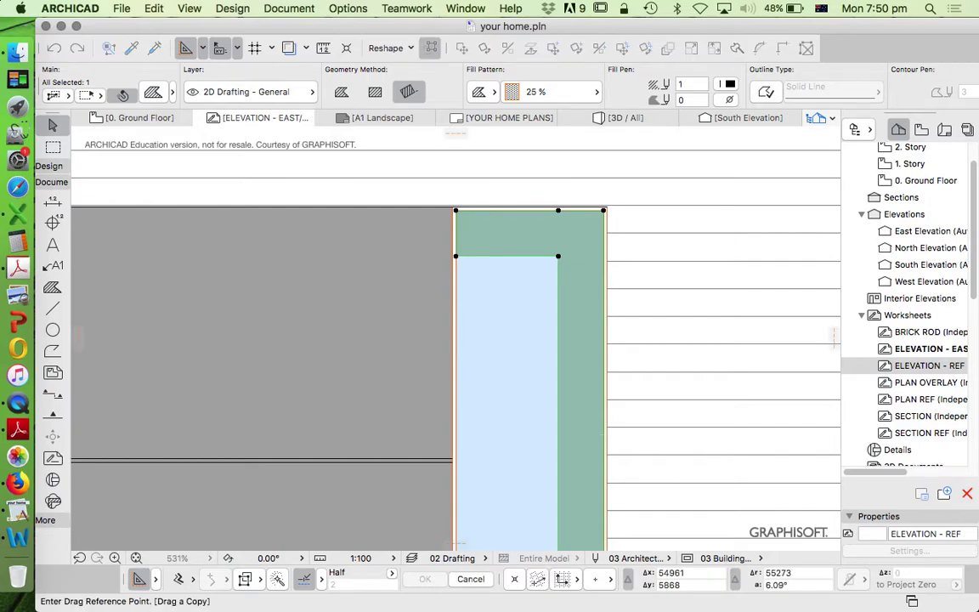
{"action": "left_click", "coordinate": [603, 210]}
{"action": "scroll", "coordinate": [453, 211], "scroll_direction": "up", "scroll_amount": 6}
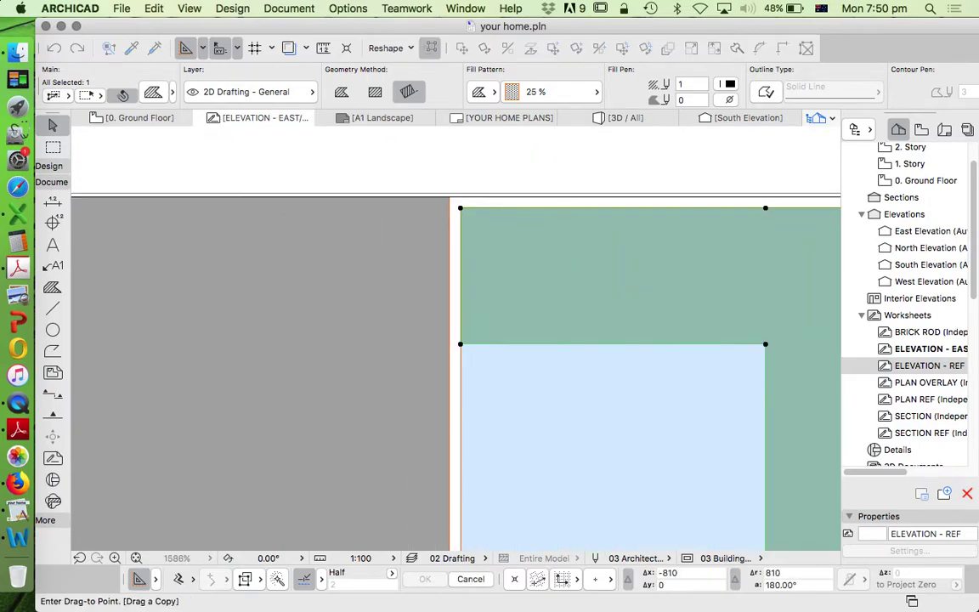
{"action": "left_click", "coordinate": [450, 197]}
Offset the bottom edge of the copied shadow fill down 40 mm to meet the ground line
{"action": "scroll", "coordinate": [465, 190], "scroll_direction": "down", "scroll_amount": 4}
{"action": "middle_click_drag", "start_coordinate": [459, 510], "coordinate": [474, 170]}
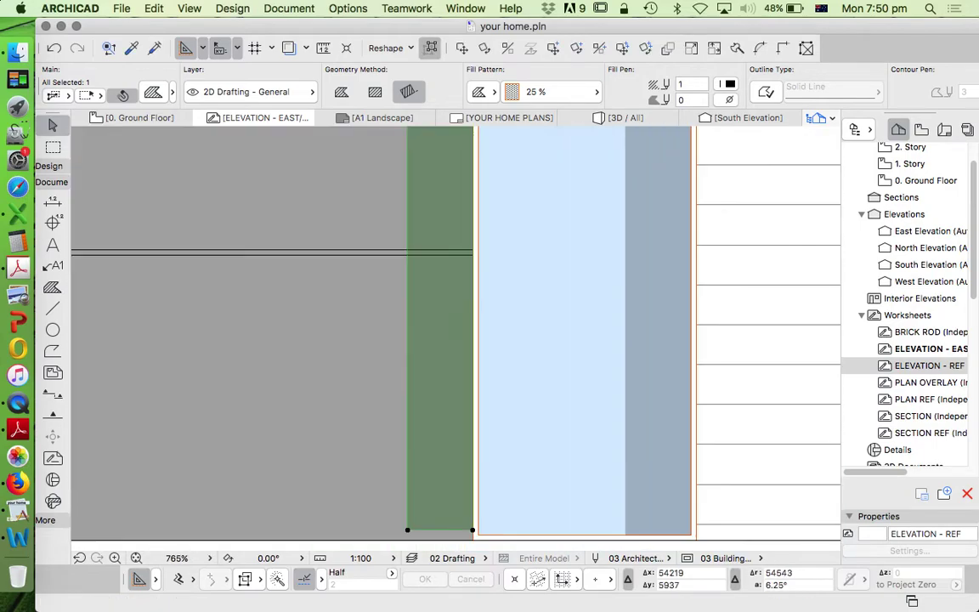
{"action": "scroll", "coordinate": [456, 338], "scroll_direction": "down", "scroll_amount": 1}
{"action": "left_click", "coordinate": [452, 390]}
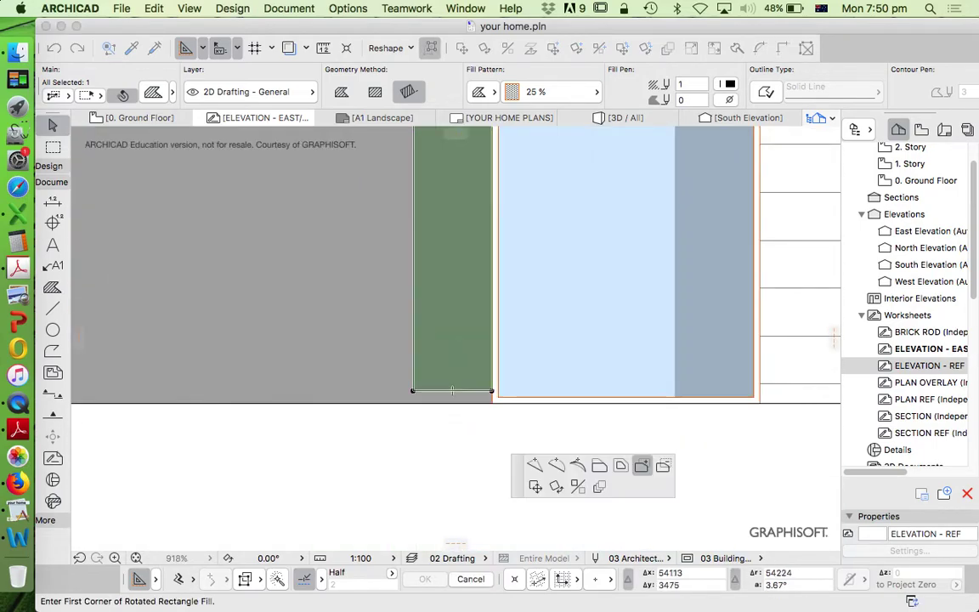
{"action": "left_click", "coordinate": [180, 129]}
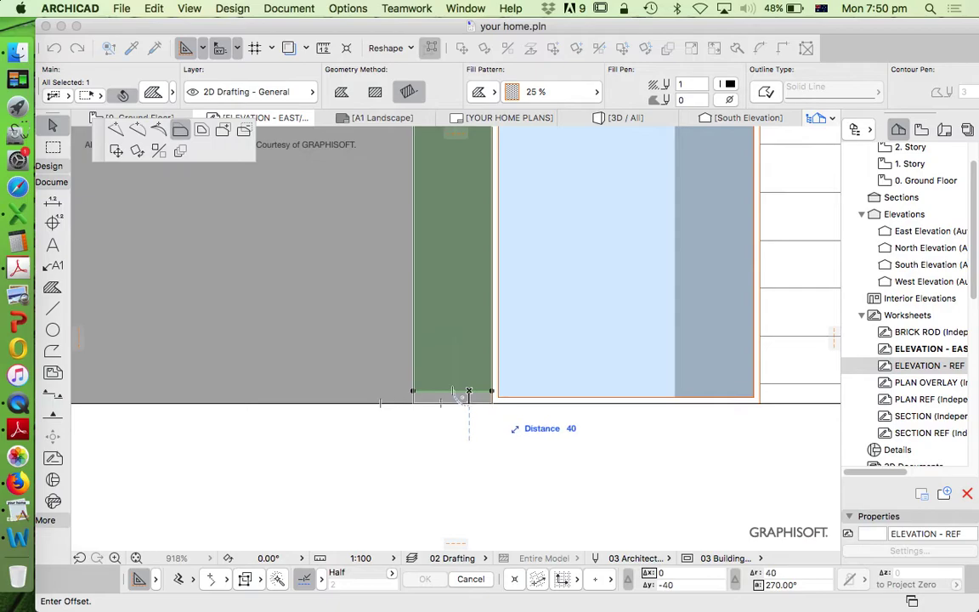
{"action": "left_click", "coordinate": [467, 402]}
{"action": "scroll", "coordinate": [451, 364], "scroll_direction": "down", "scroll_amount": 8}
{"action": "middle_click_drag", "start_coordinate": [450, 363], "coordinate": [371, 350]}
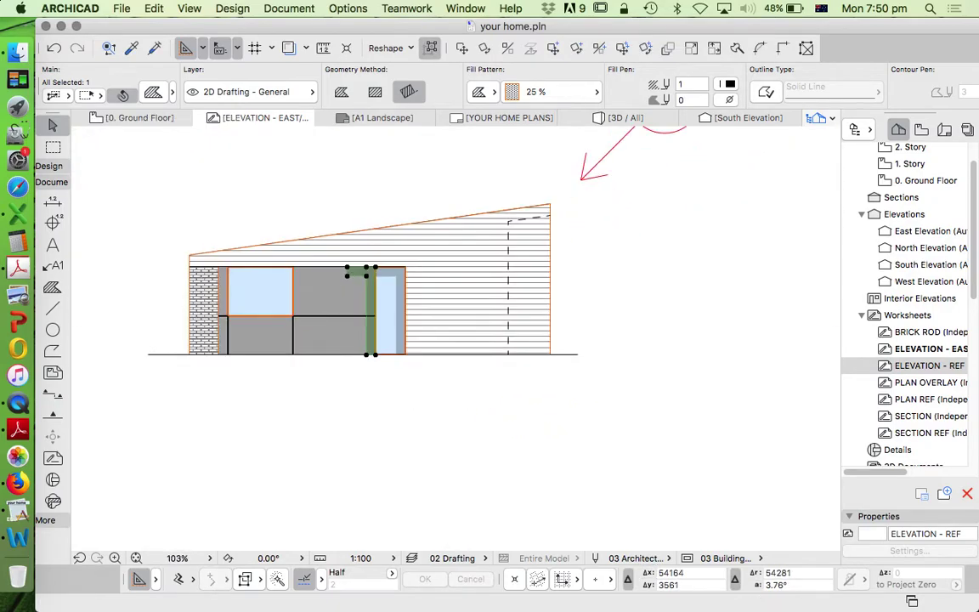
{"action": "key", "text": "Escape"}
Copy the ground line 86 mm straight down and lengthen the copy a little beyond the tall-wall end
{"action": "left_click", "coordinate": [363, 354]}
{"action": "key", "text": "super+shift+d"}
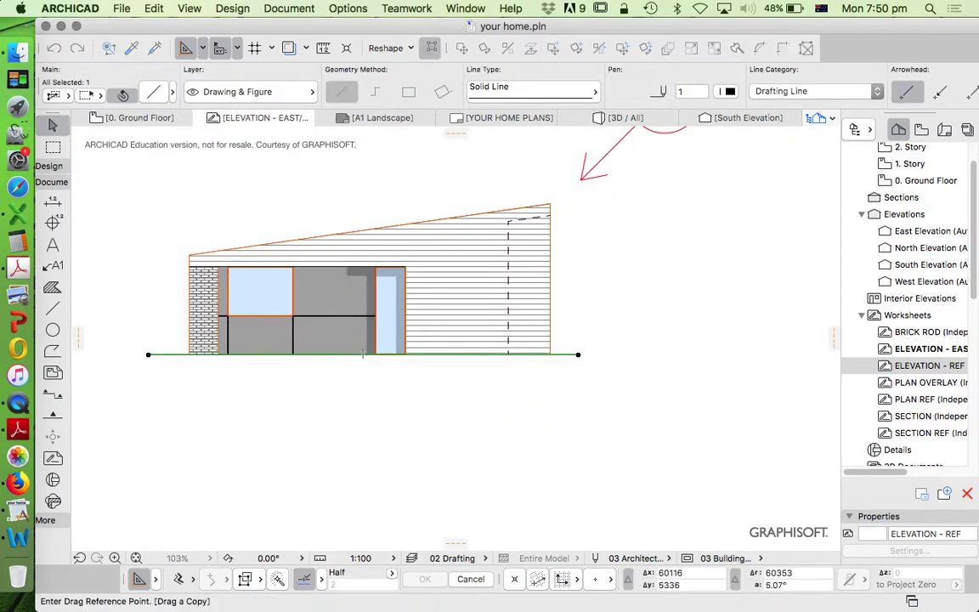
{"action": "left_click", "coordinate": [585, 289]}
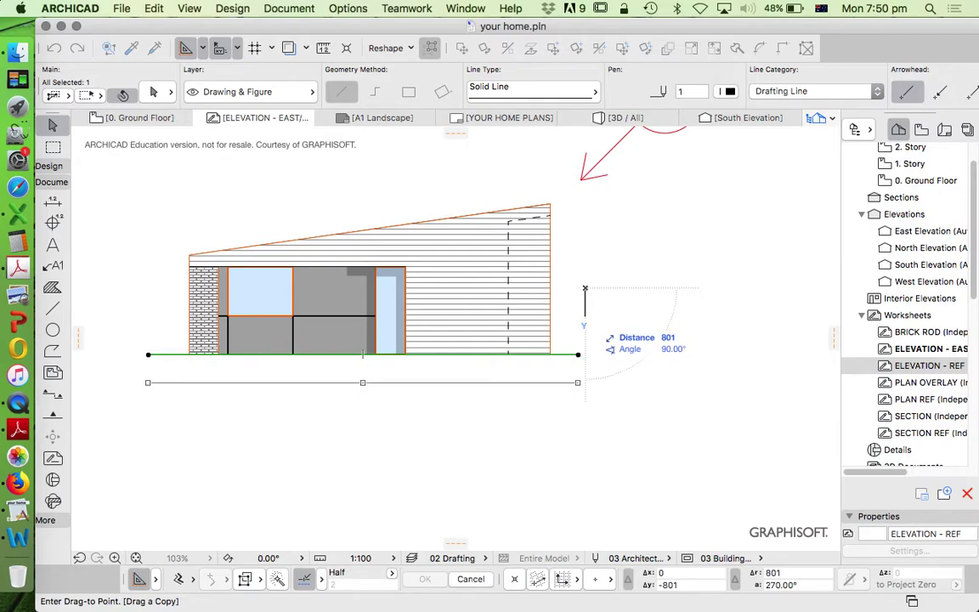
{"action": "key", "text": "Tab"}
{"action": "type", "text": "86"}
{"action": "key", "text": "Return"}
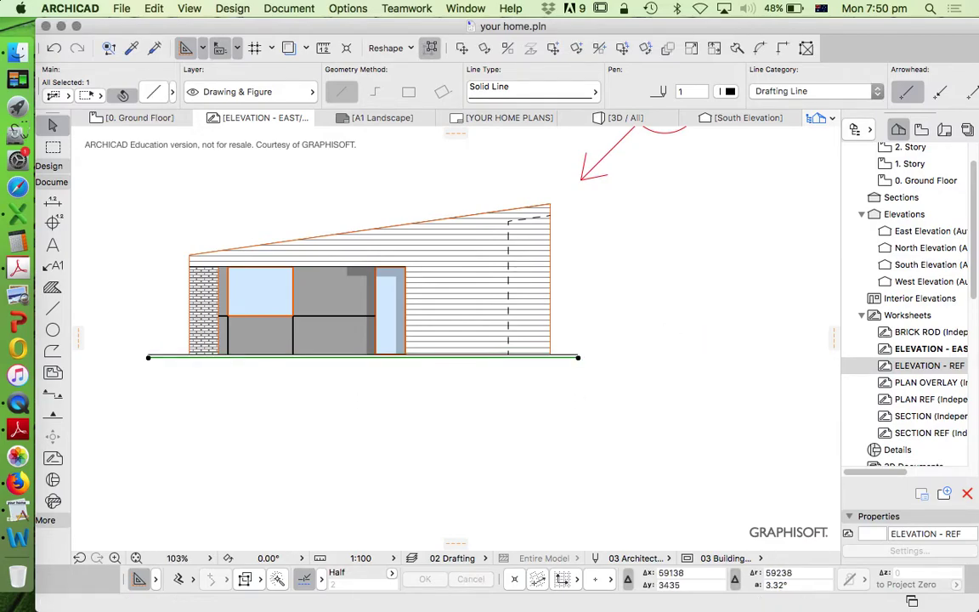
{"action": "left_click", "coordinate": [578, 358]}
{"action": "left_click", "coordinate": [600, 357]}
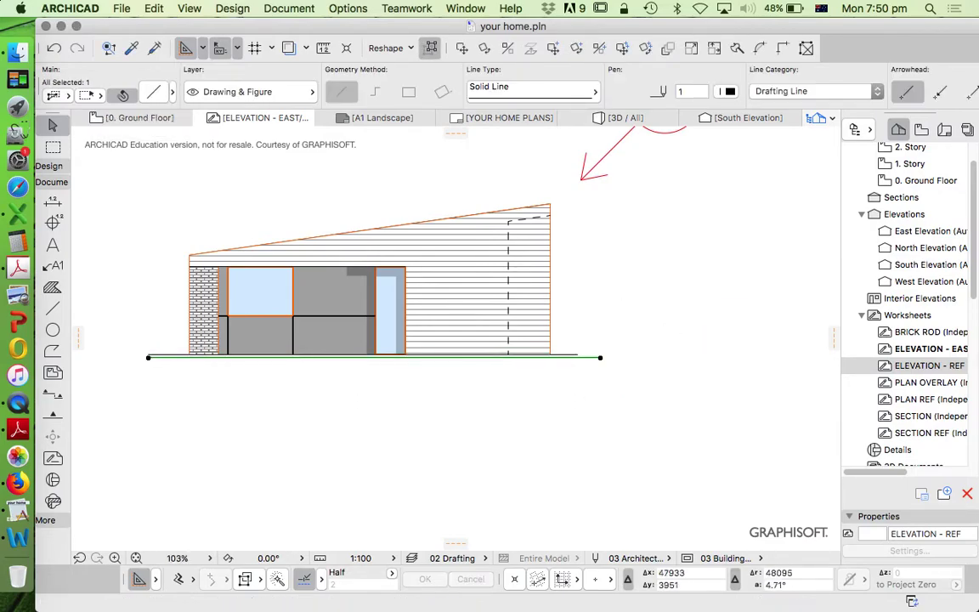
{"action": "key", "text": "Escape"}
Draw an 86 mm vertical line at each outer wall edge down to the lower ground line, ending the upper line at the walls
{"action": "scroll", "coordinate": [162, 360], "scroll_direction": "up", "scroll_amount": 5}
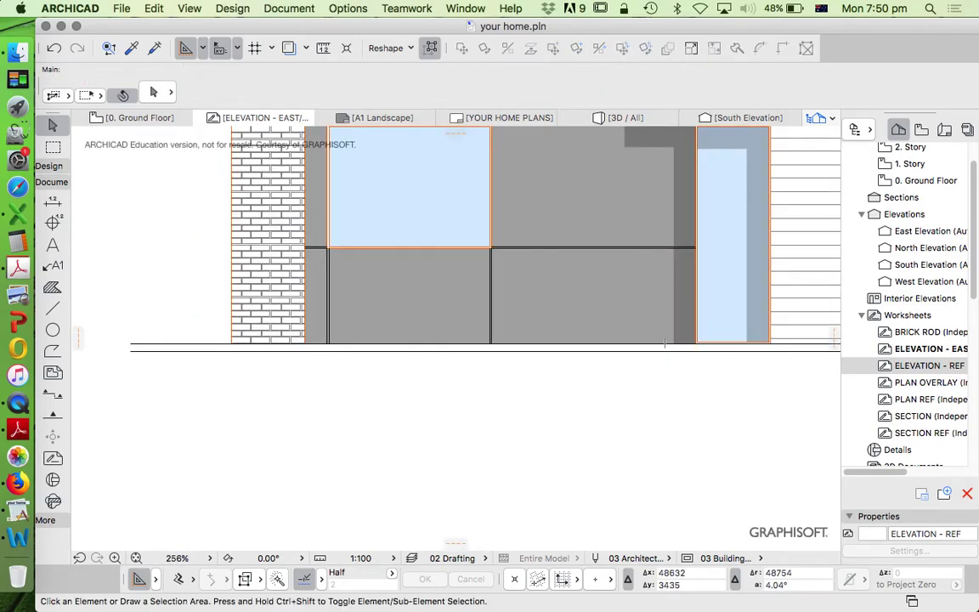
{"action": "scroll", "coordinate": [458, 354], "scroll_direction": "down", "scroll_amount": 5}
{"action": "scroll", "coordinate": [748, 353], "scroll_direction": "up", "scroll_amount": 6}
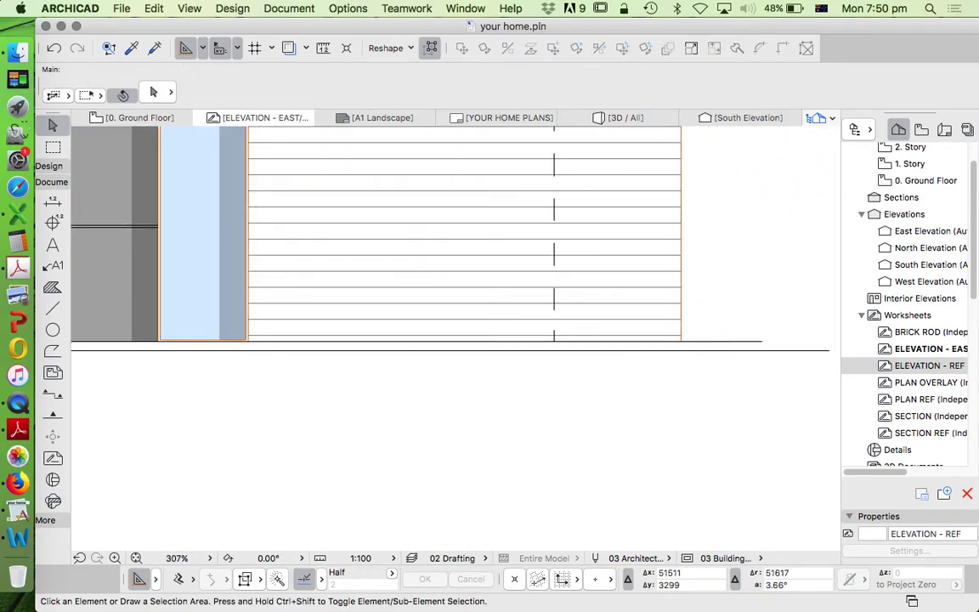
{"action": "key", "text": "l"}
{"action": "left_click", "coordinate": [681, 341]}
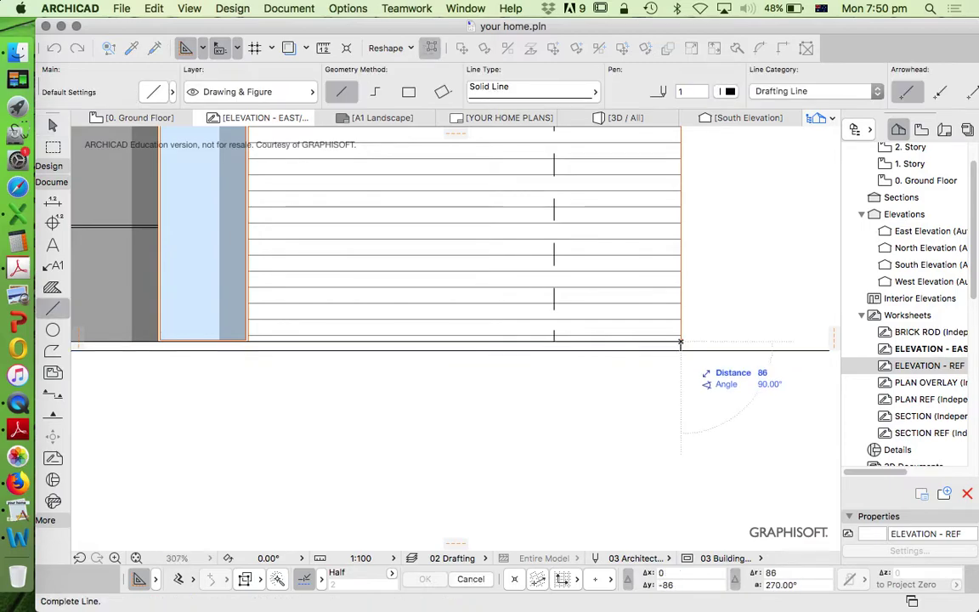
{"action": "left_click", "coordinate": [681, 350]}
{"action": "scroll", "coordinate": [703, 316], "scroll_direction": "down", "scroll_amount": 5}
{"action": "scroll", "coordinate": [828, 302], "scroll_direction": "down", "scroll_amount": 3}
{"action": "scroll", "coordinate": [521, 319], "scroll_direction": "up", "scroll_amount": 8}
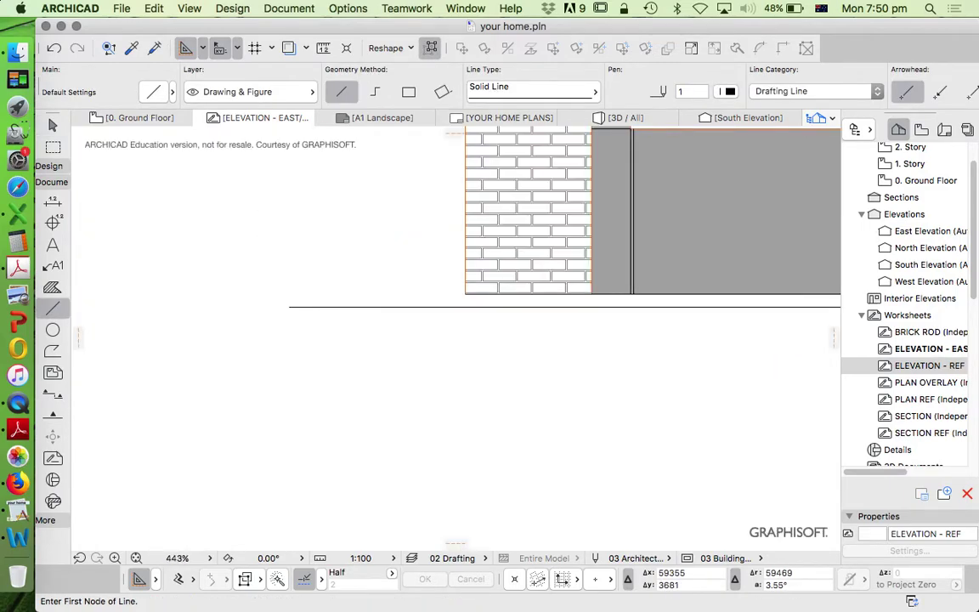
{"action": "left_click", "coordinate": [465, 294]}
{"action": "left_click", "coordinate": [465, 307]}
{"action": "scroll", "coordinate": [473, 332], "scroll_direction": "down", "scroll_amount": 8}
{"action": "scroll", "coordinate": [515, 338], "scroll_direction": "up", "scroll_amount": 3}
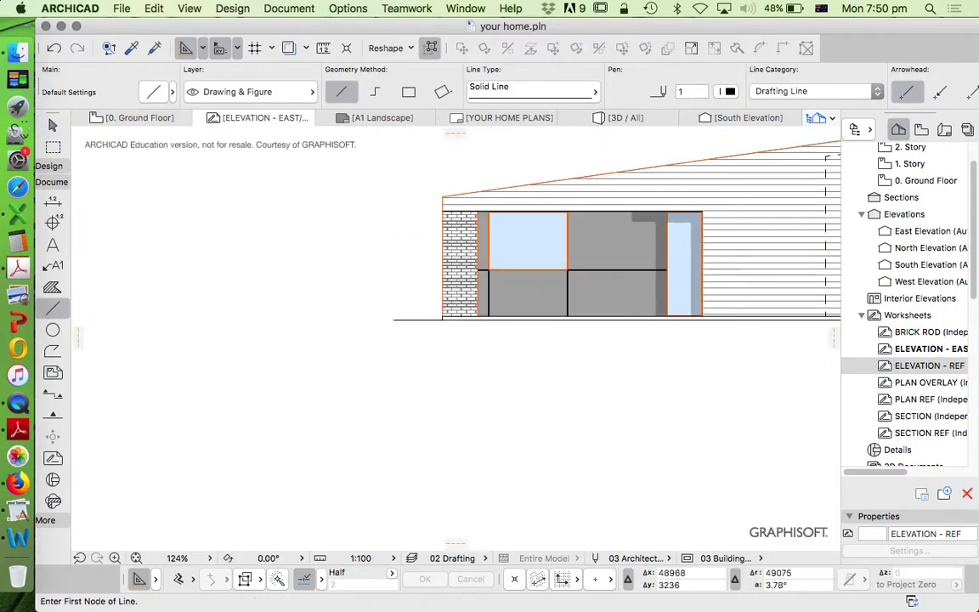
{"action": "scroll", "coordinate": [493, 331], "scroll_direction": "down", "scroll_amount": 2}
{"action": "key", "text": "Escape"}
Extend the bottom edge of the shadow fill on the grey cladding down to the lower ground line
{"action": "scroll", "coordinate": [622, 289], "scroll_direction": "up", "scroll_amount": 12}
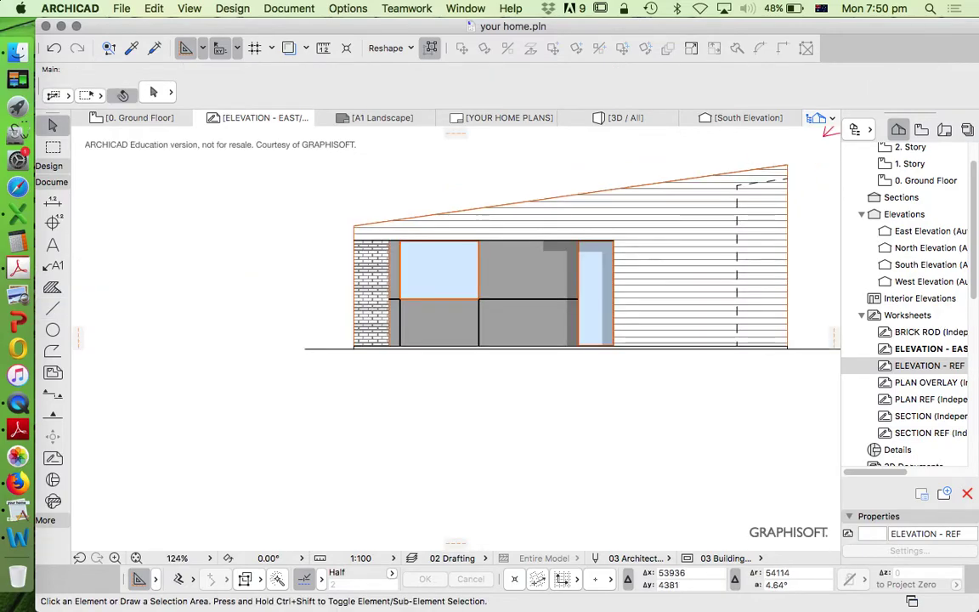
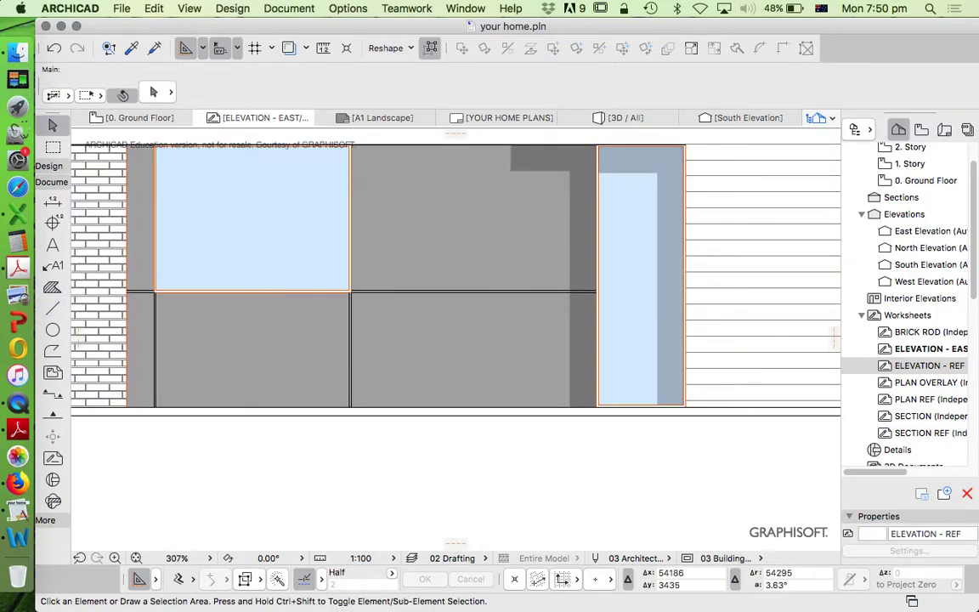
{"action": "scroll", "coordinate": [599, 413], "scroll_direction": "up", "scroll_amount": 10}
{"action": "left_click", "coordinate": [553, 368]}
{"action": "left_click", "coordinate": [551, 391]}
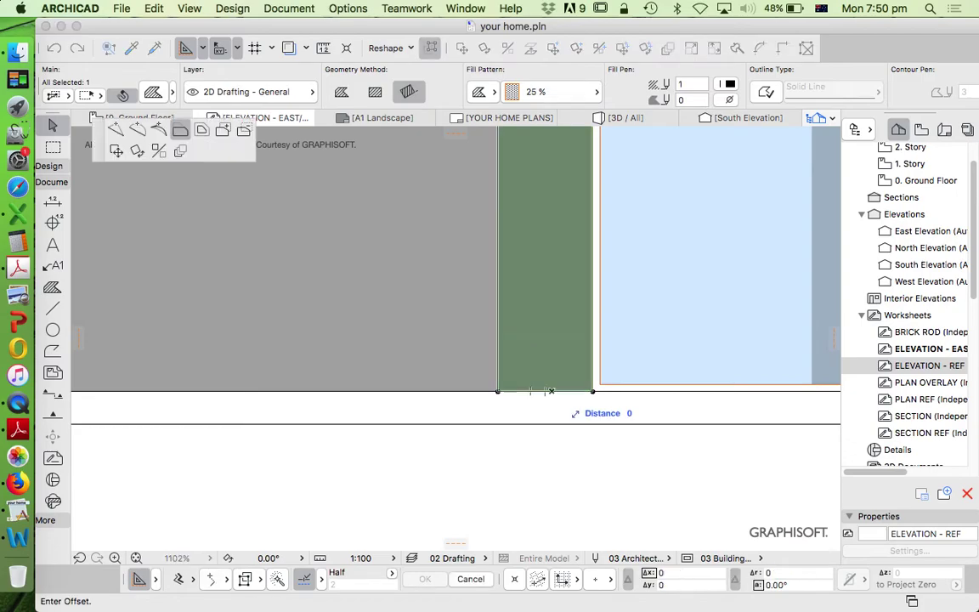
{"action": "left_click", "coordinate": [600, 423]}
{"action": "scroll", "coordinate": [599, 423], "scroll_direction": "down", "scroll_amount": 8}
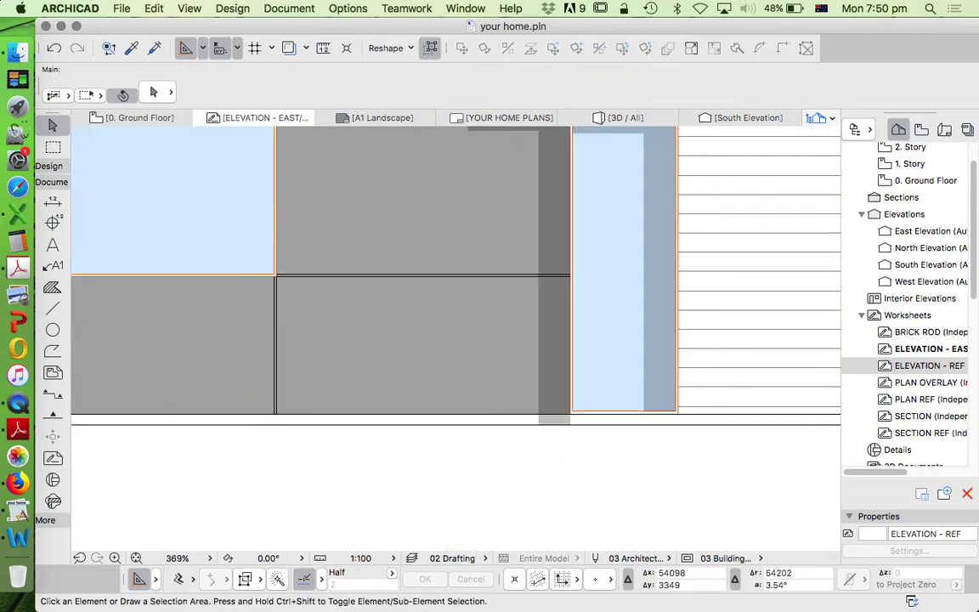
Split the cladding shadow diagonally between its outer and inner corners and remove its horizontal arm, leaving a vertical strip with a sloped top
{"action": "scroll", "coordinate": [589, 424], "scroll_direction": "down", "scroll_amount": 3}
{"action": "left_click", "coordinate": [564, 264]}
{"action": "scroll", "coordinate": [586, 248], "scroll_direction": "up", "scroll_amount": 7}
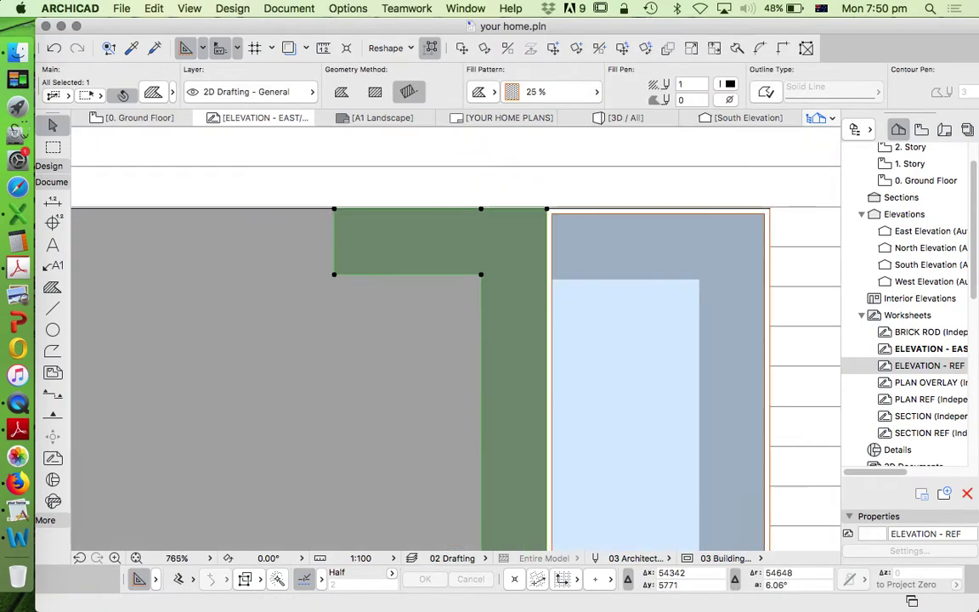
{"action": "left_click", "coordinate": [737, 47]}
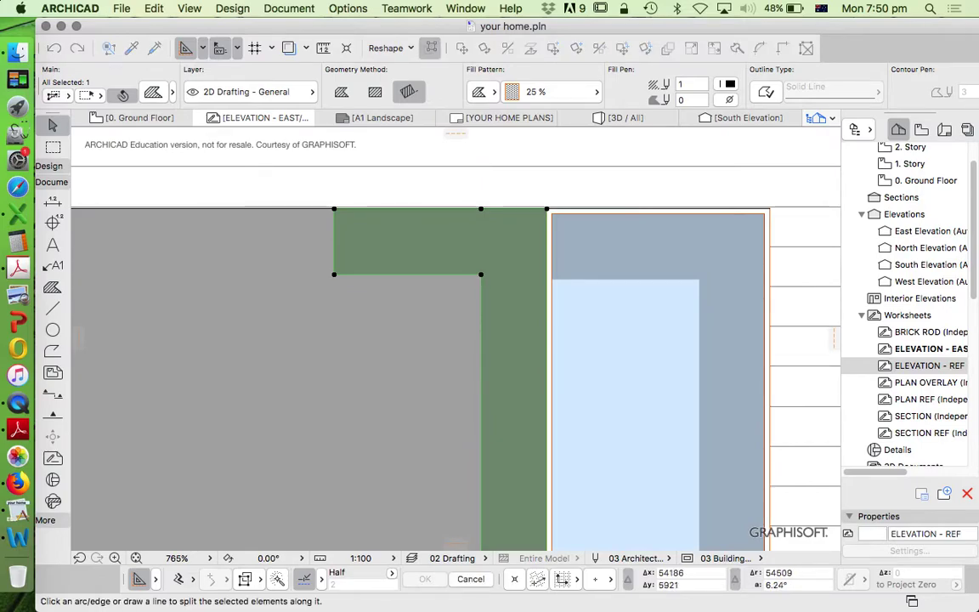
{"action": "left_click", "coordinate": [545, 208]}
{"action": "left_click", "coordinate": [481, 274]}
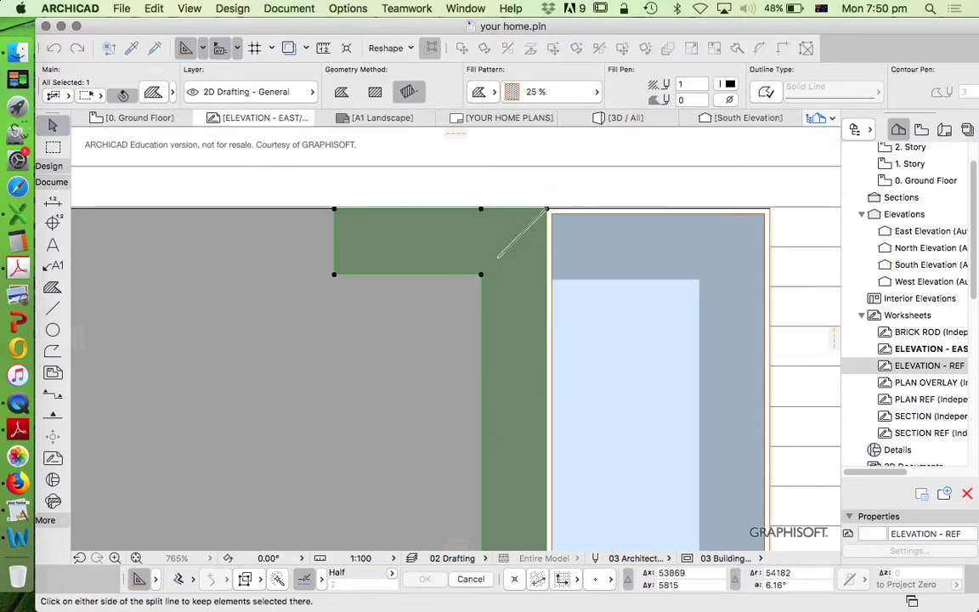
{"action": "key", "text": "Escape"}
{"action": "scroll", "coordinate": [548, 244], "scroll_direction": "down", "scroll_amount": 4}
{"action": "scroll", "coordinate": [544, 237], "scroll_direction": "down", "scroll_amount": 5}
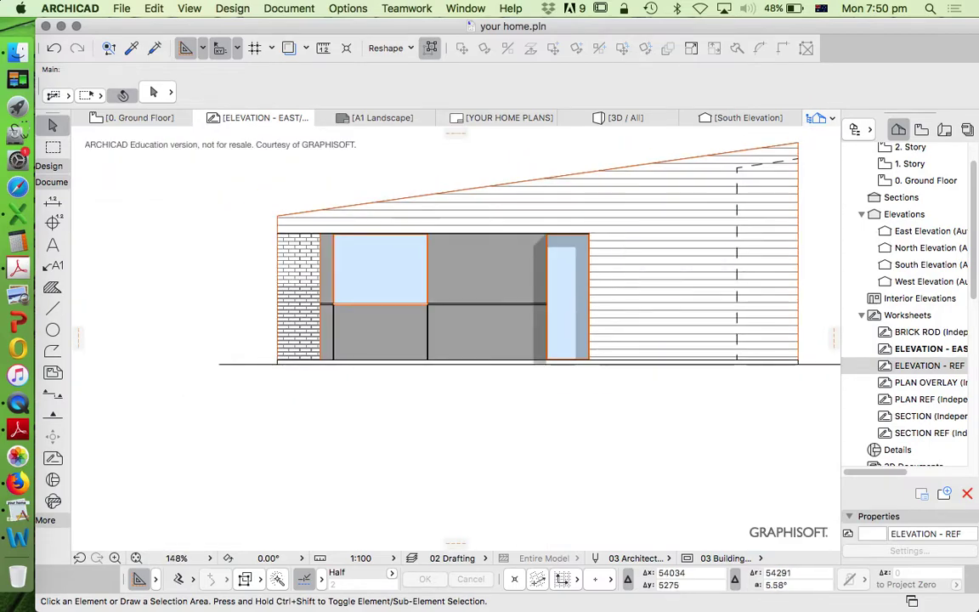
Copy the sloped-top cladding shadow and the door glazing shadow together to the window, aligning with the glazing's upper corner
{"action": "scroll", "coordinate": [473, 262], "scroll_direction": "up", "scroll_amount": 2}
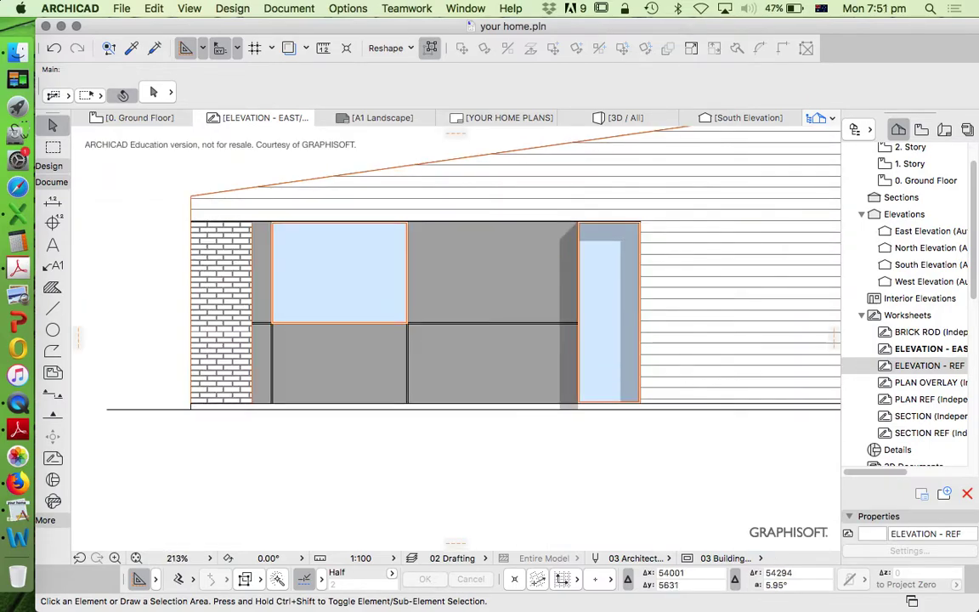
{"action": "left_click", "coordinate": [559, 239]}
{"action": "left_click", "coordinate": [602, 239], "text": "shift"}
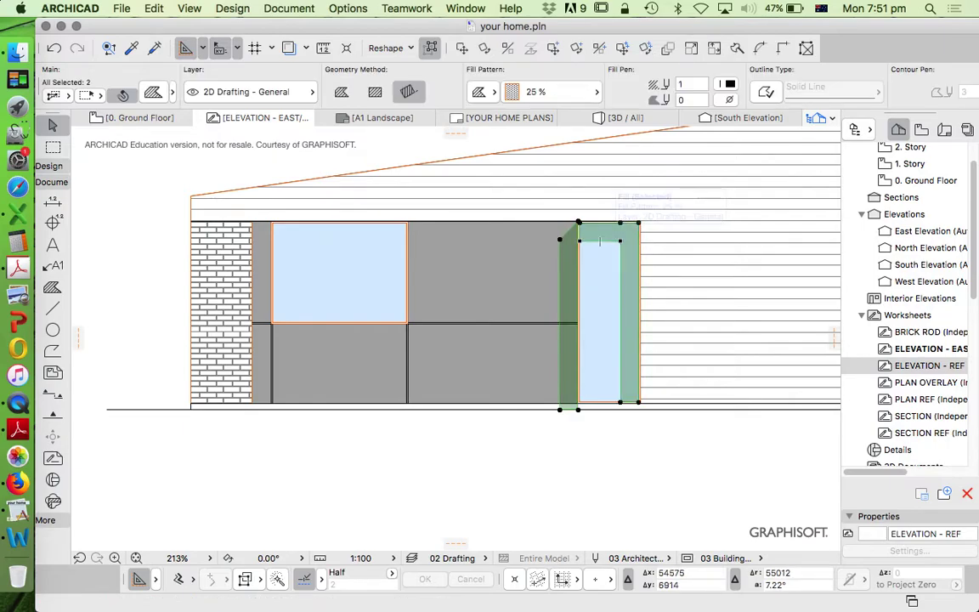
{"action": "left_click", "coordinate": [553, 48]}
{"action": "scroll", "coordinate": [631, 223], "scroll_direction": "up", "scroll_amount": 10}
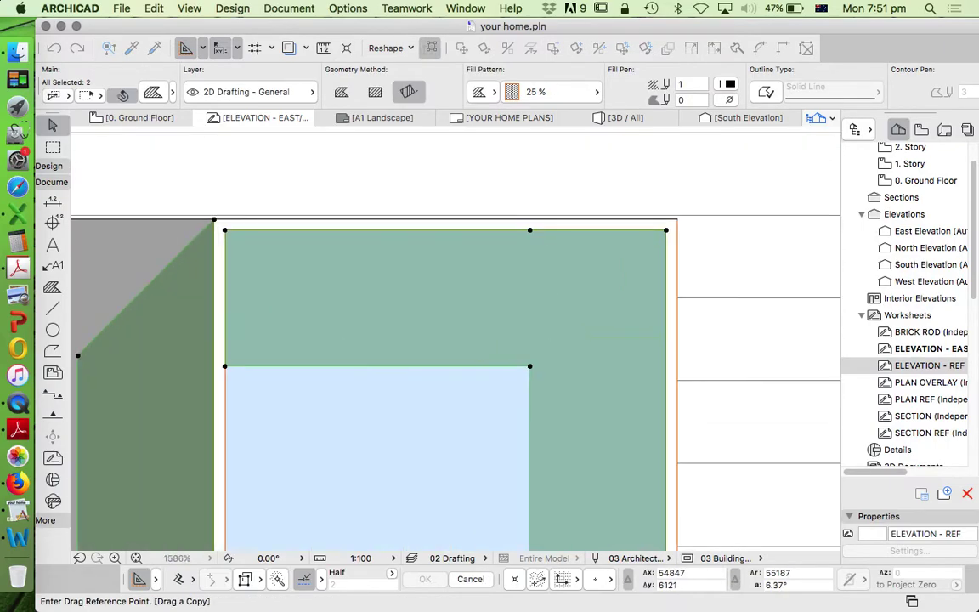
{"action": "left_click", "coordinate": [666, 230]}
{"action": "scroll", "coordinate": [730, 225], "scroll_direction": "down", "scroll_amount": 3}
{"action": "scroll", "coordinate": [725, 218], "scroll_direction": "down", "scroll_amount": 8}
{"action": "scroll", "coordinate": [507, 226], "scroll_direction": "up", "scroll_amount": 5}
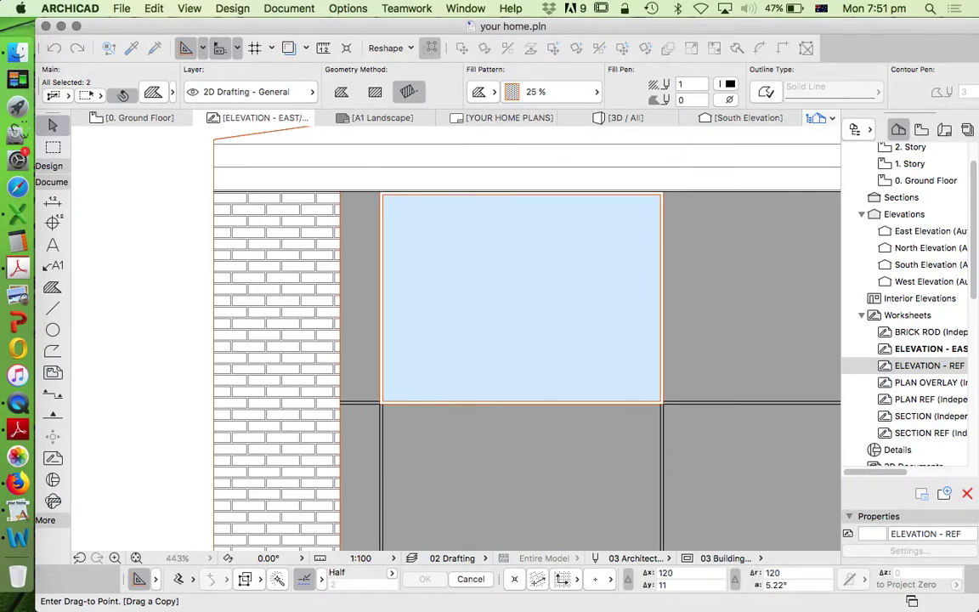
{"action": "scroll", "coordinate": [651, 199], "scroll_direction": "up", "scroll_amount": 5}
{"action": "left_click", "coordinate": [685, 178]}
{"action": "scroll", "coordinate": [685, 178], "scroll_direction": "down", "scroll_amount": 4}
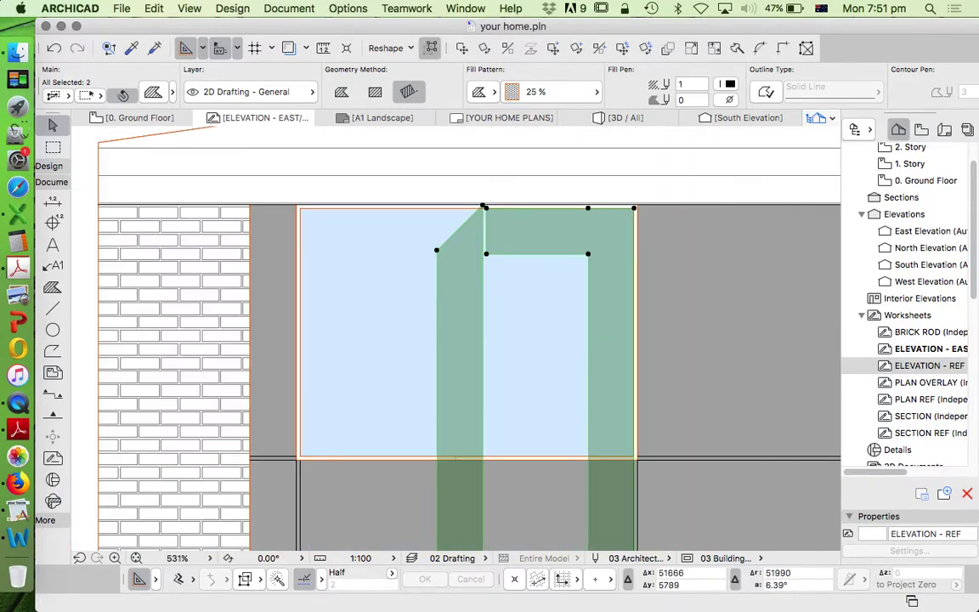
Move the copied sloped-top shadow strip to the window frame's outer corner, over the narrow grey cladding beside the brickwork
{"action": "left_click", "coordinate": [685, 235], "text": "shift"}
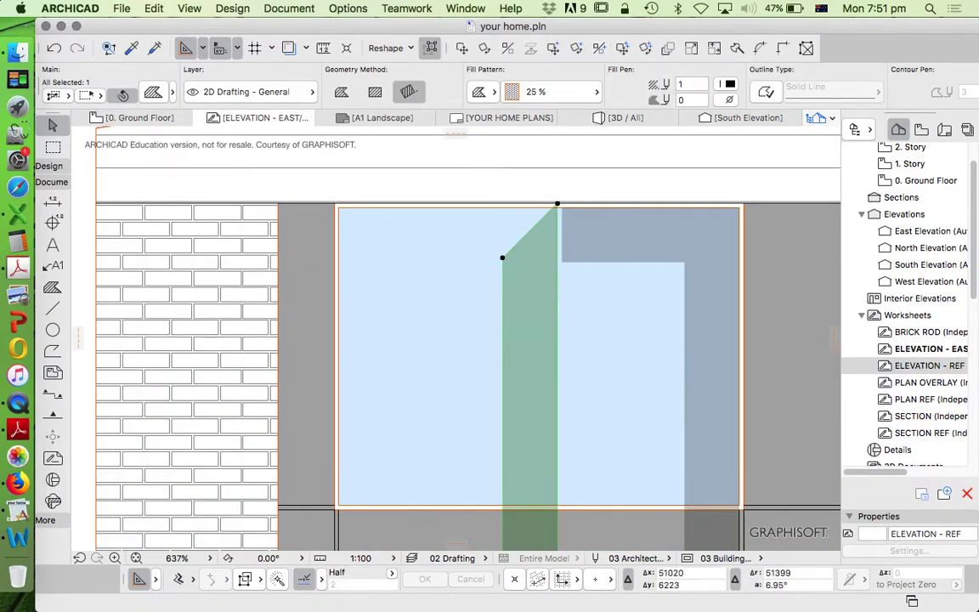
{"action": "key", "text": "super+d"}
{"action": "scroll", "coordinate": [523, 178], "scroll_direction": "up", "scroll_amount": 1}
{"action": "left_click", "coordinate": [557, 204]}
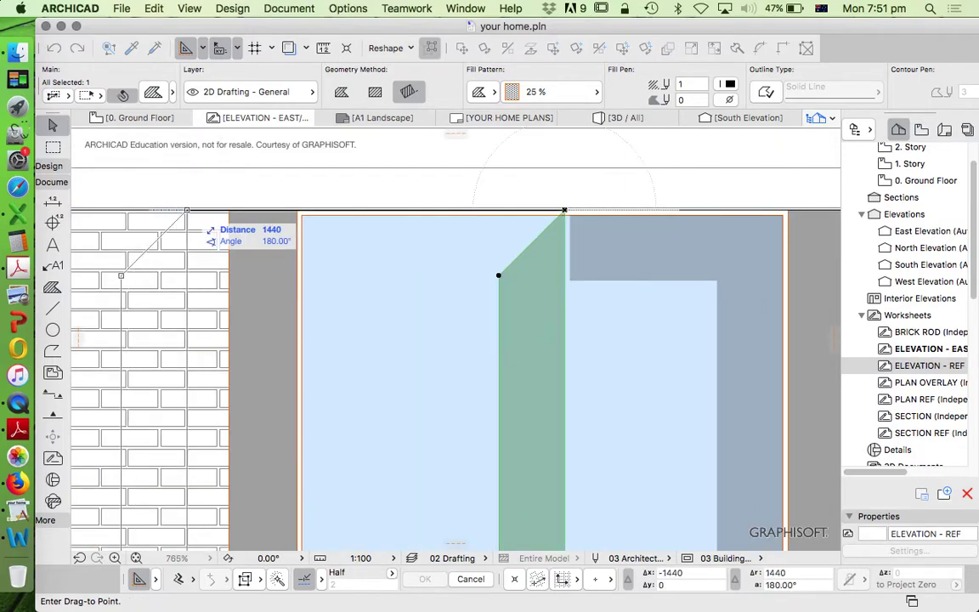
{"action": "left_click", "coordinate": [297, 210]}
{"action": "scroll", "coordinate": [431, 227], "scroll_direction": "down", "scroll_amount": 6}
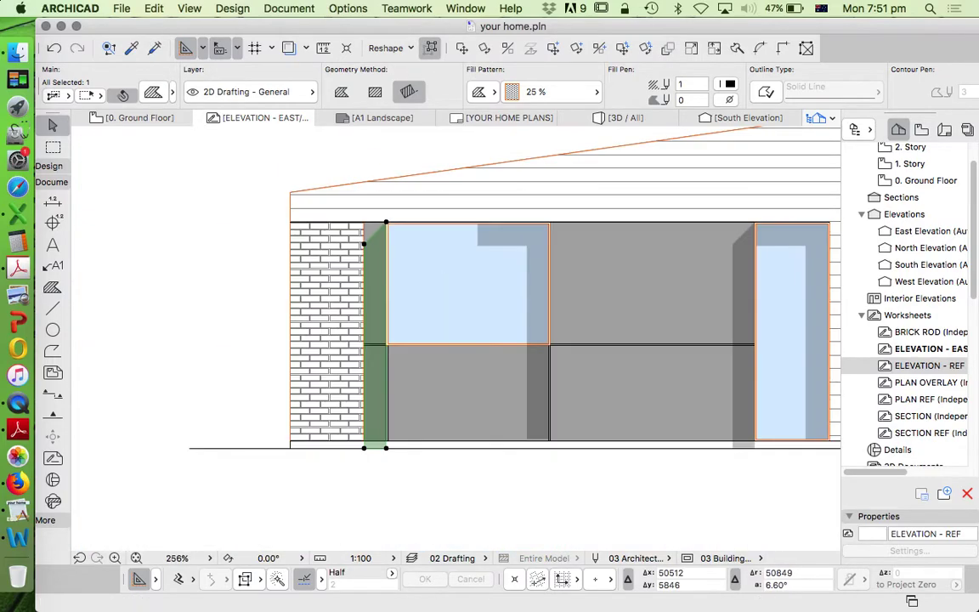
{"action": "scroll", "coordinate": [378, 262], "scroll_direction": "up", "scroll_amount": 2}
{"action": "key", "text": "Escape"}
{"action": "scroll", "coordinate": [463, 262], "scroll_direction": "down", "scroll_amount": 5}
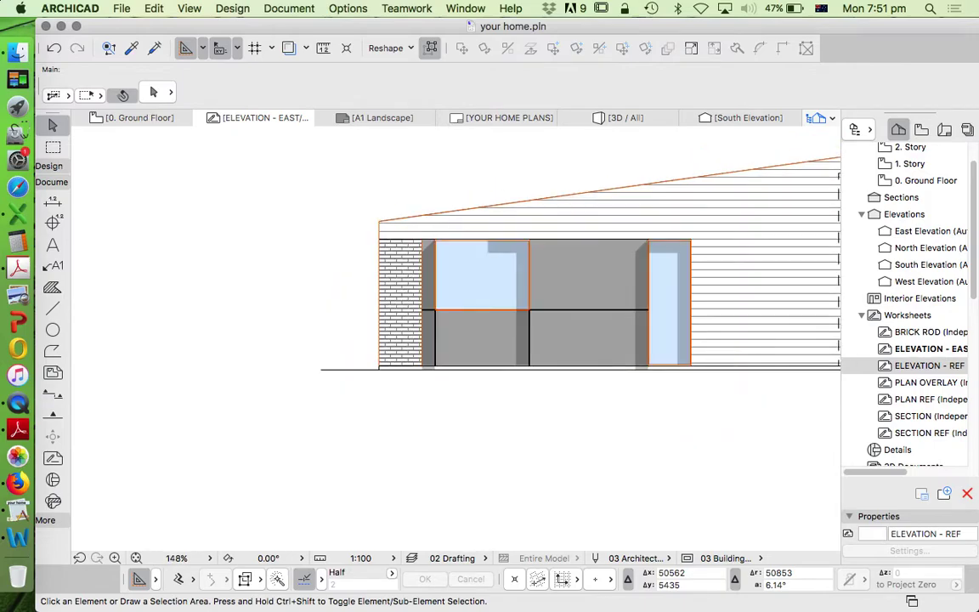
{"action": "scroll", "coordinate": [400, 257], "scroll_direction": "up", "scroll_amount": 5}
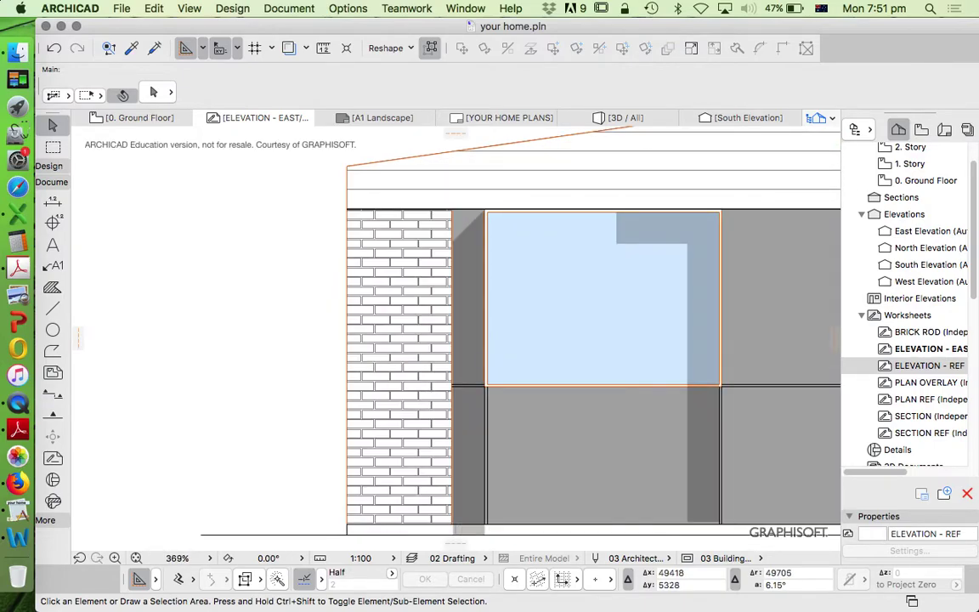
Pull the grey cladding fill's outer edge back from the brickwork to the window frame's outer edge
{"action": "scroll", "coordinate": [402, 274], "scroll_direction": "down", "scroll_amount": 3}
{"action": "scroll", "coordinate": [433, 246], "scroll_direction": "up", "scroll_amount": 5}
{"action": "left_click", "coordinate": [443, 234]}
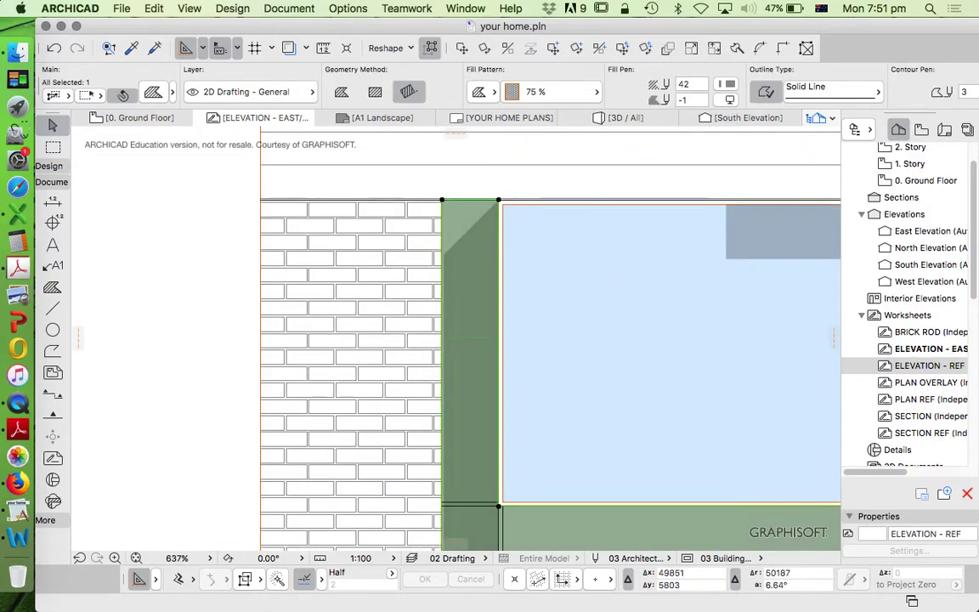
{"action": "scroll", "coordinate": [476, 237], "scroll_direction": "down", "scroll_amount": 3}
{"action": "key", "text": "Escape"}
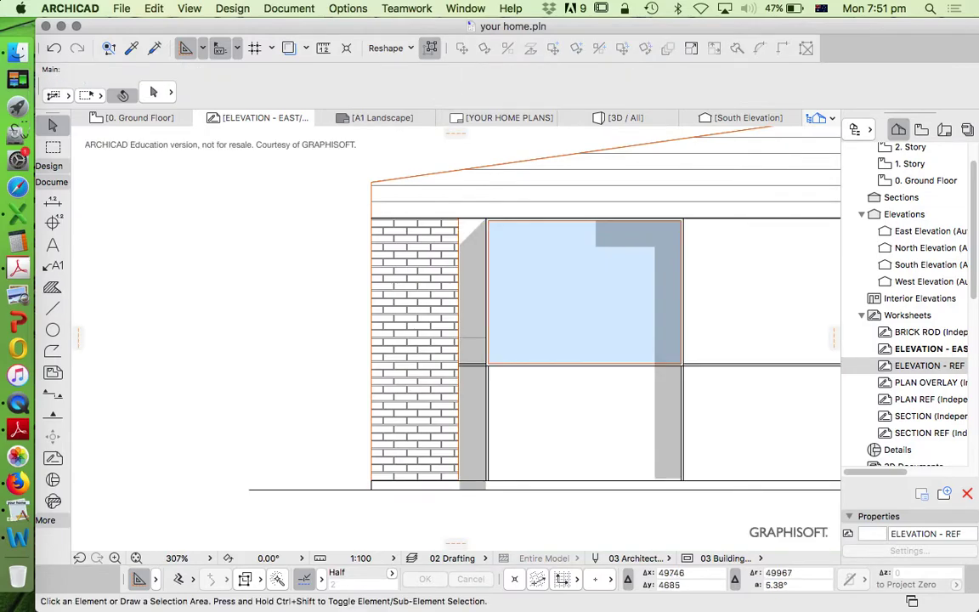
{"action": "key", "text": "super+z"}
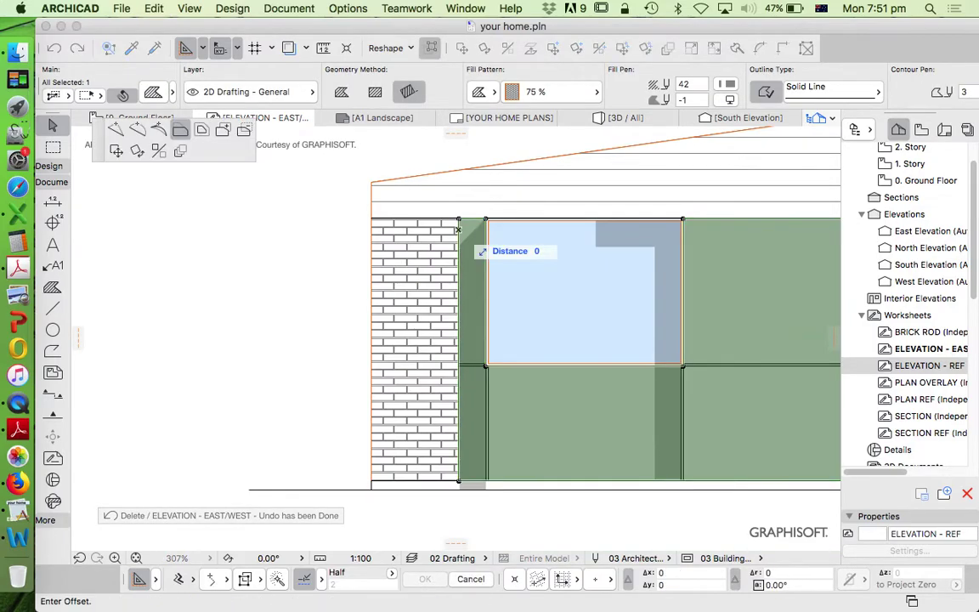
{"action": "key", "text": "Escape"}
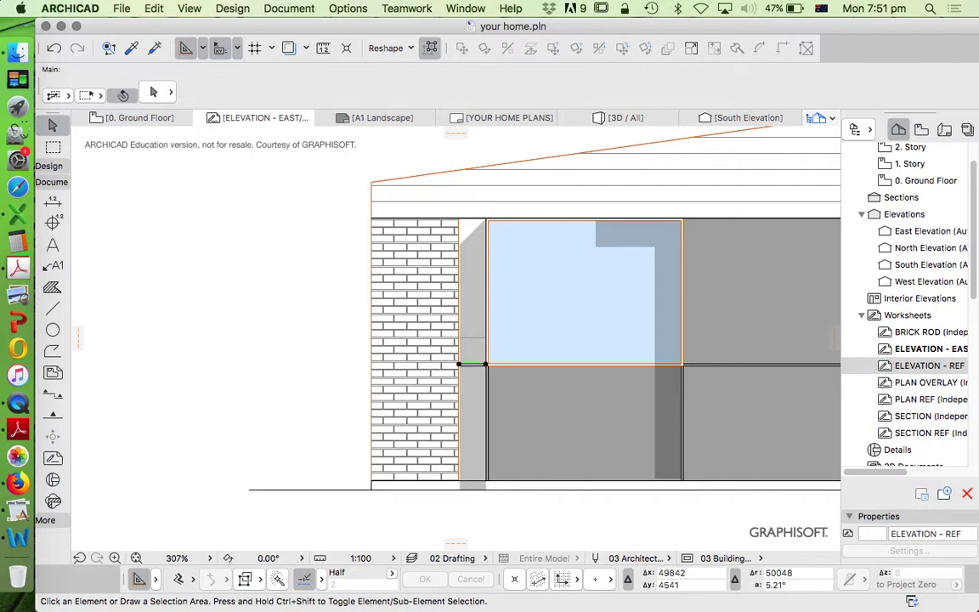
Delete the two short horizontal panel-joint lines between the brickwork and the window frame's lower corner
{"action": "key", "text": "Delete"}
{"action": "left_click", "coordinate": [472, 365]}
{"action": "key", "text": "Delete"}
Extend the brick fill sideways beneath the narrow shadow strip to meet the window frame's outer edge
{"action": "left_click", "coordinate": [459, 253]}
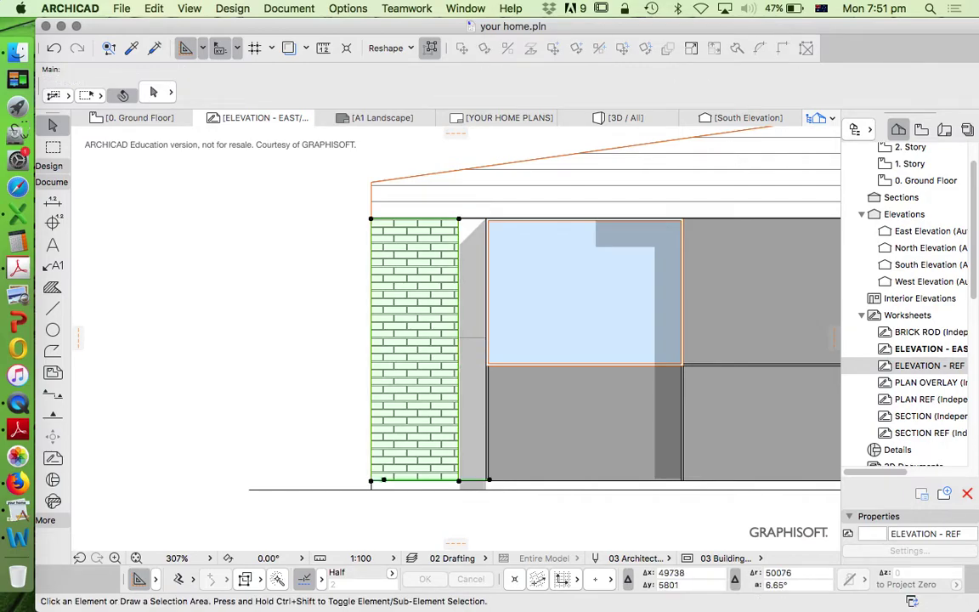
{"action": "left_click", "coordinate": [459, 234]}
{"action": "left_click", "coordinate": [486, 219]}
{"action": "key", "text": "Escape"}
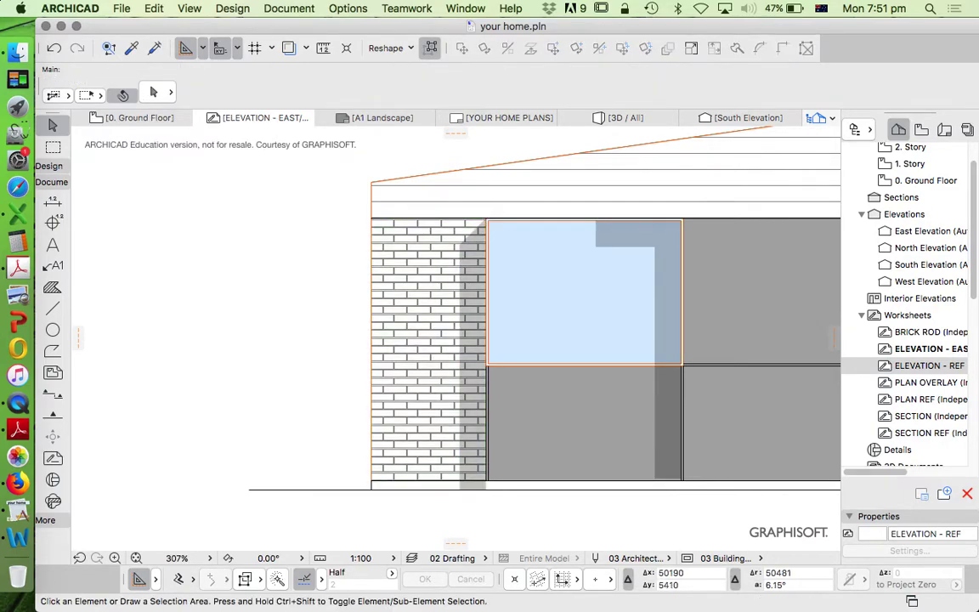
Stretch the horizontal arm of the window glazing shadow across to the glazing's edge on the brickwork side
{"action": "scroll", "coordinate": [505, 278], "scroll_direction": "down", "scroll_amount": 5}
{"action": "scroll", "coordinate": [547, 322], "scroll_direction": "up", "scroll_amount": 4}
{"action": "scroll", "coordinate": [462, 317], "scroll_direction": "down", "scroll_amount": 2}
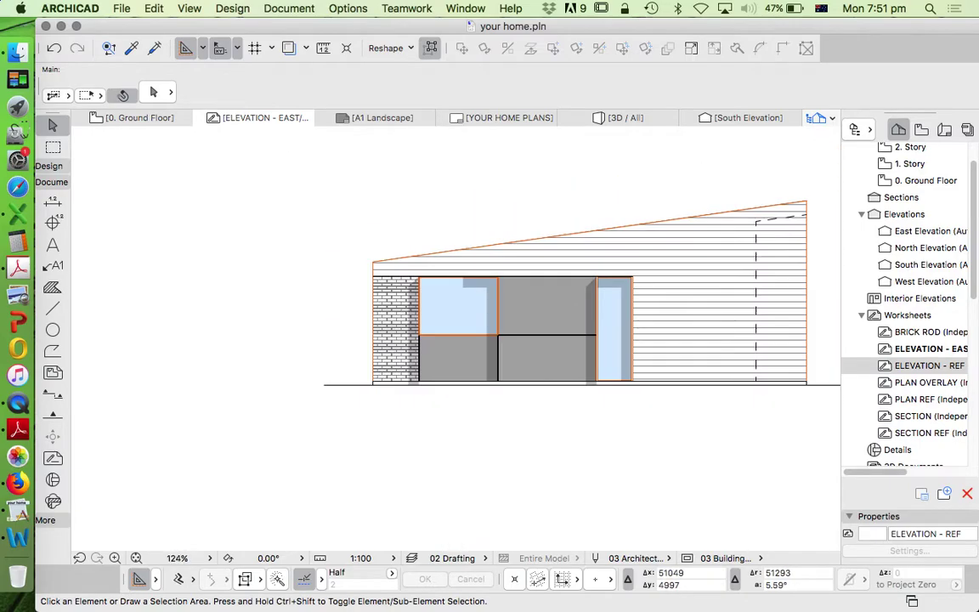
{"action": "scroll", "coordinate": [467, 288], "scroll_direction": "up", "scroll_amount": 4}
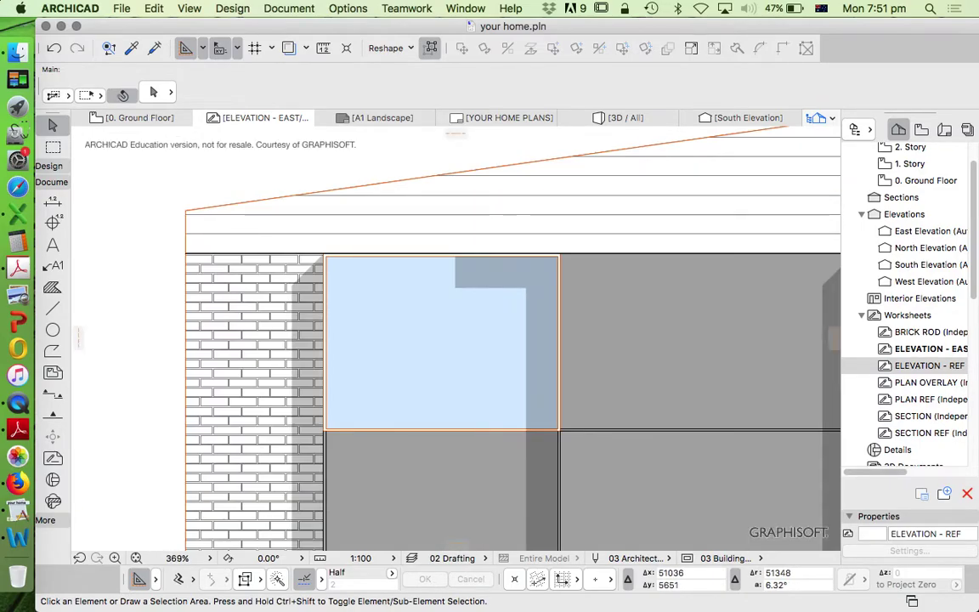
{"action": "left_click", "coordinate": [454, 272]}
{"action": "left_click", "coordinate": [455, 272]}
{"action": "scroll", "coordinate": [356, 258], "scroll_direction": "up", "scroll_amount": 4}
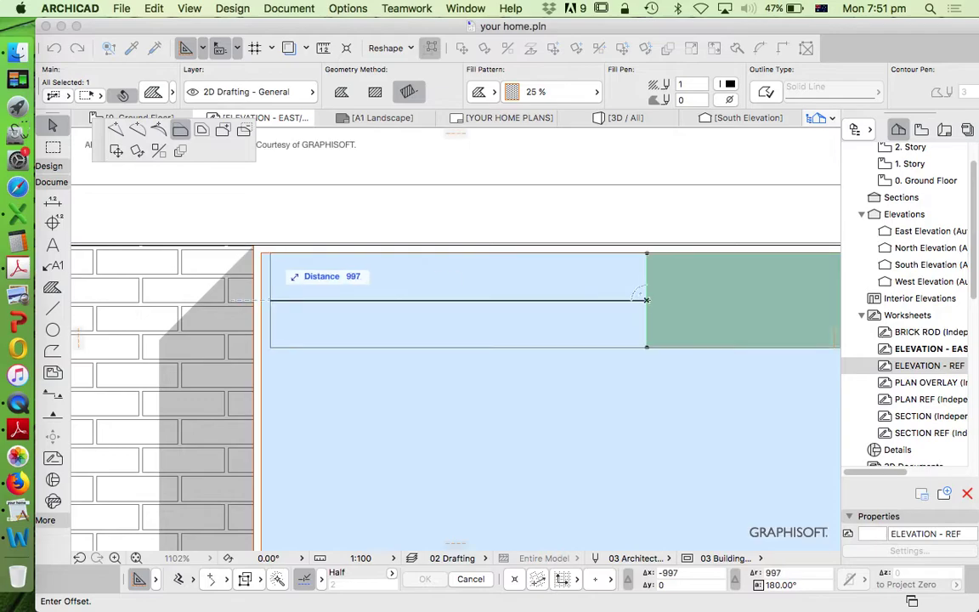
{"action": "left_click", "coordinate": [270, 257]}
Shorten the vertical arm of the window glazing shadow so it ends at the glazing's lower edge
{"action": "scroll", "coordinate": [533, 230], "scroll_direction": "down", "scroll_amount": 1}
{"action": "scroll", "coordinate": [544, 233], "scroll_direction": "down", "scroll_amount": 6}
{"action": "scroll", "coordinate": [612, 351], "scroll_direction": "up", "scroll_amount": 6}
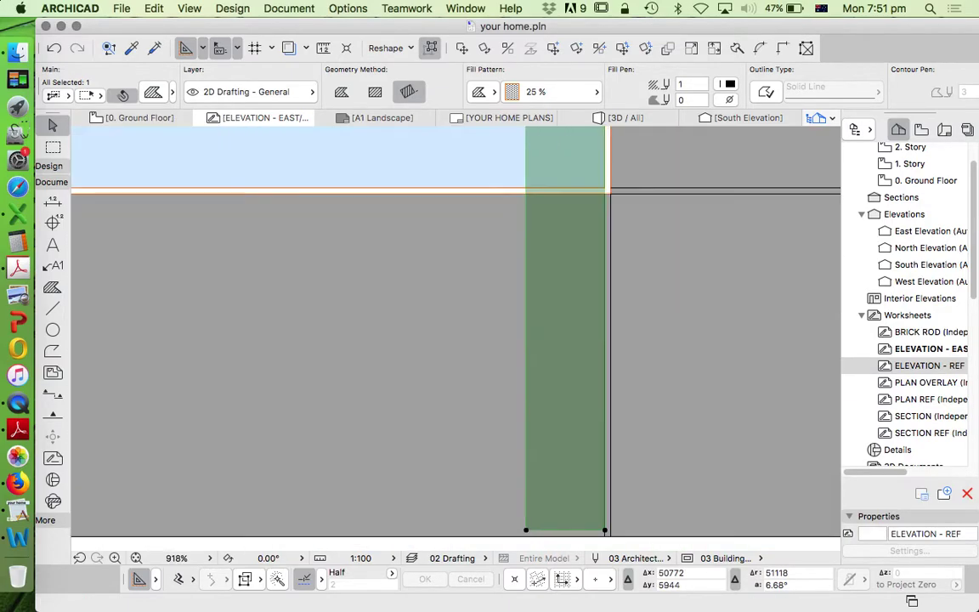
{"action": "scroll", "coordinate": [600, 475], "scroll_direction": "down", "scroll_amount": 3}
{"action": "left_click", "coordinate": [584, 502]}
{"action": "scroll", "coordinate": [606, 334], "scroll_direction": "up", "scroll_amount": 3}
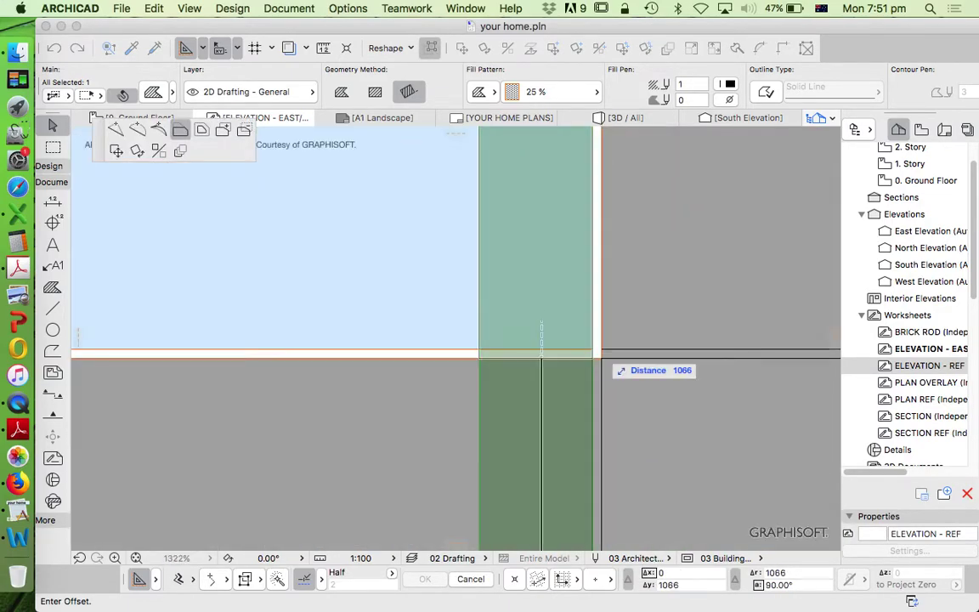
{"action": "left_click", "coordinate": [594, 349]}
Split the brickwork shadow strip diagonally downwards from the window frame's lower corner to the strip's outer edge and remove the portion below
{"action": "scroll", "coordinate": [575, 318], "scroll_direction": "down", "scroll_amount": 5}
{"action": "scroll", "coordinate": [442, 352], "scroll_direction": "up", "scroll_amount": 4}
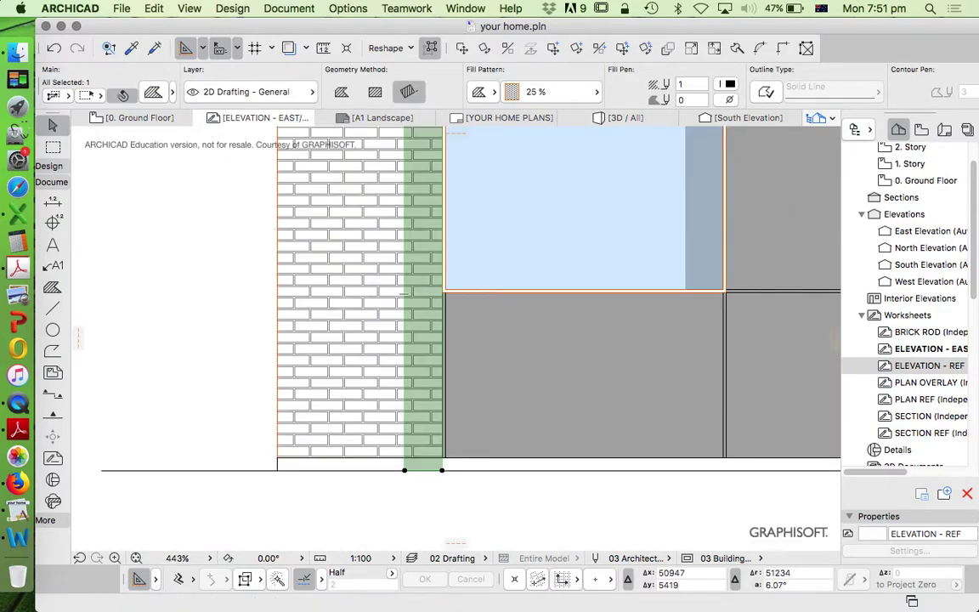
{"action": "left_click", "coordinate": [737, 48]}
{"action": "scroll", "coordinate": [437, 305], "scroll_direction": "up", "scroll_amount": 3}
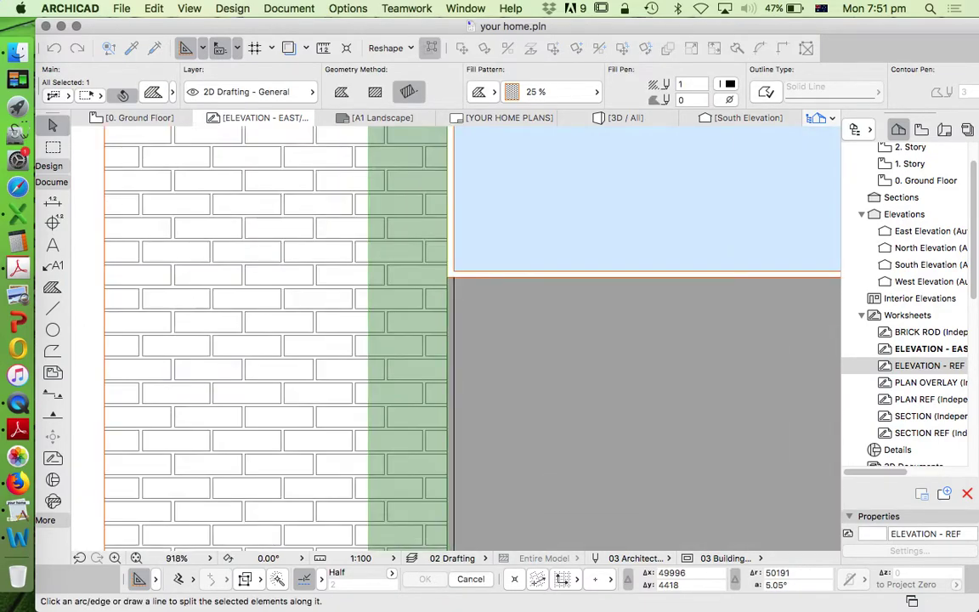
{"action": "left_click", "coordinate": [446, 277]}
{"action": "left_click", "coordinate": [368, 355]}
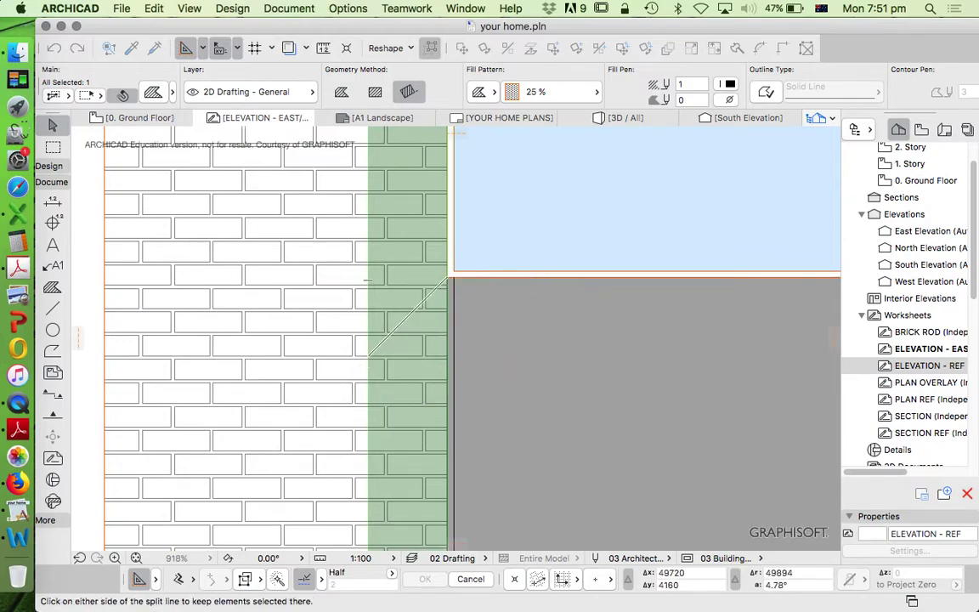
{"action": "left_click", "coordinate": [399, 378]}
{"action": "key", "text": "Escape"}
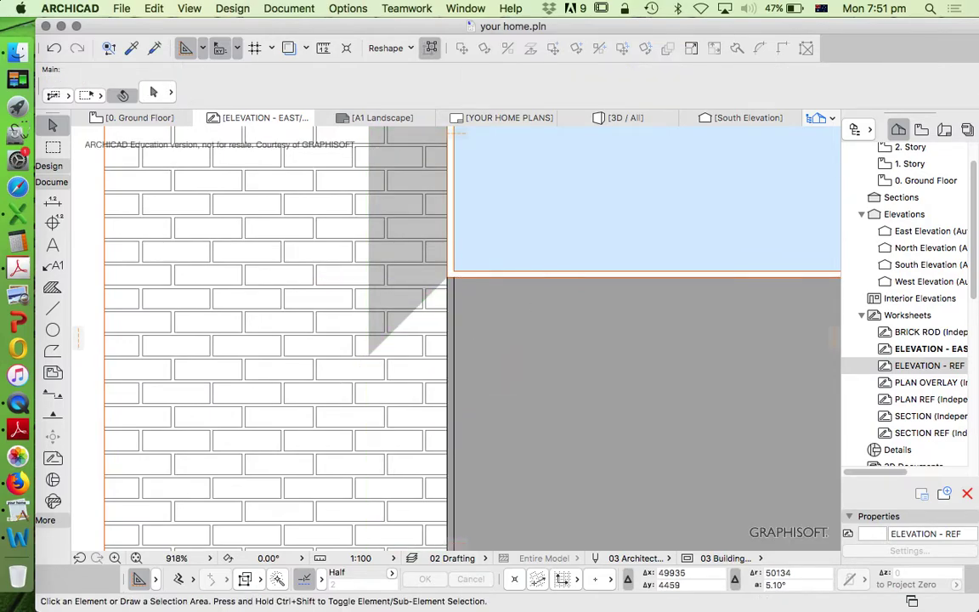
Mirror a copy of the brickwork shadow strip about its diagonal lower end to form a horizontal shadow beneath the window
{"action": "left_click", "coordinate": [407, 316]}
{"action": "left_click", "coordinate": [600, 49]}
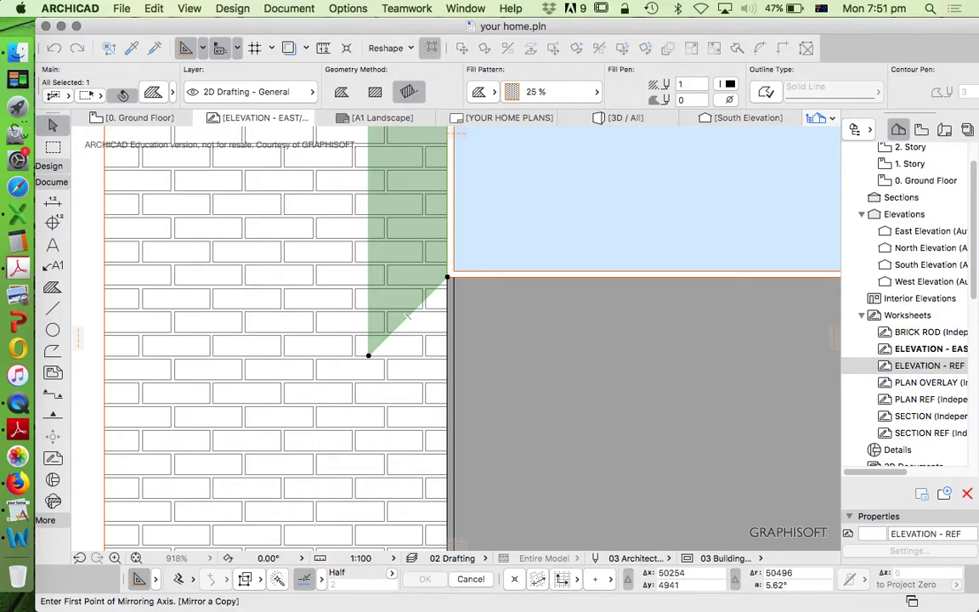
{"action": "left_click", "coordinate": [447, 277]}
{"action": "left_click", "coordinate": [407, 316]}
{"action": "scroll", "coordinate": [387, 307], "scroll_direction": "down", "scroll_amount": 9}
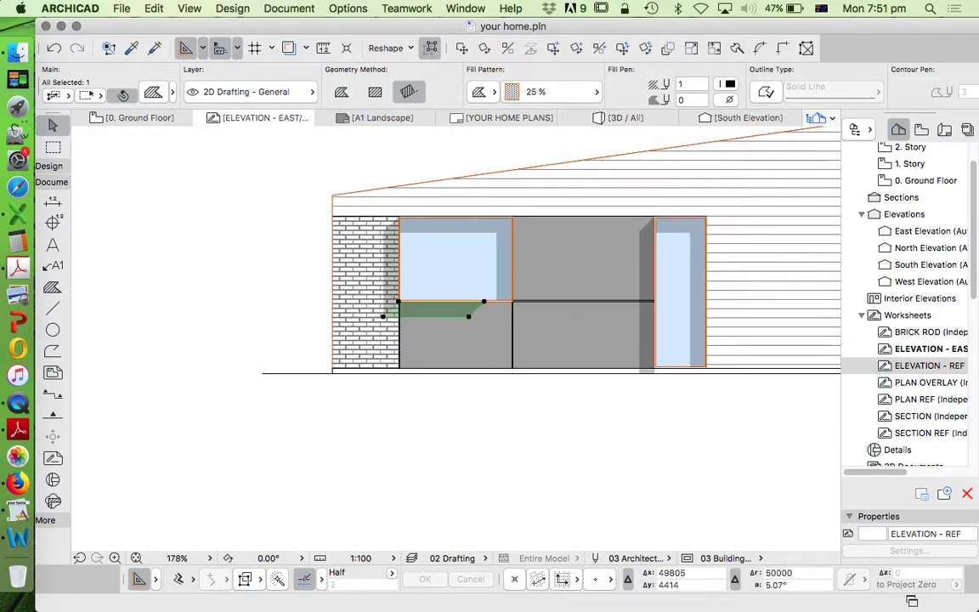
Offset the horizontal shadow's slanted end so it reaches the window frame's far lower corner
{"action": "scroll", "coordinate": [487, 308], "scroll_direction": "up", "scroll_amount": 7}
{"action": "left_click", "coordinate": [466, 296]}
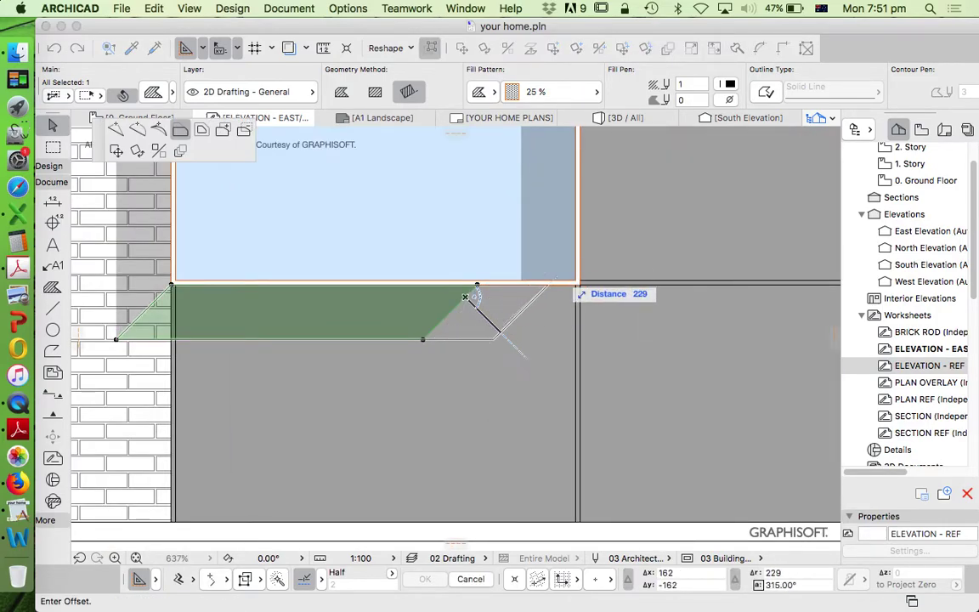
{"action": "scroll", "coordinate": [562, 289], "scroll_direction": "up", "scroll_amount": 6}
{"action": "left_click", "coordinate": [614, 274]}
{"action": "scroll", "coordinate": [602, 305], "scroll_direction": "down", "scroll_amount": 11}
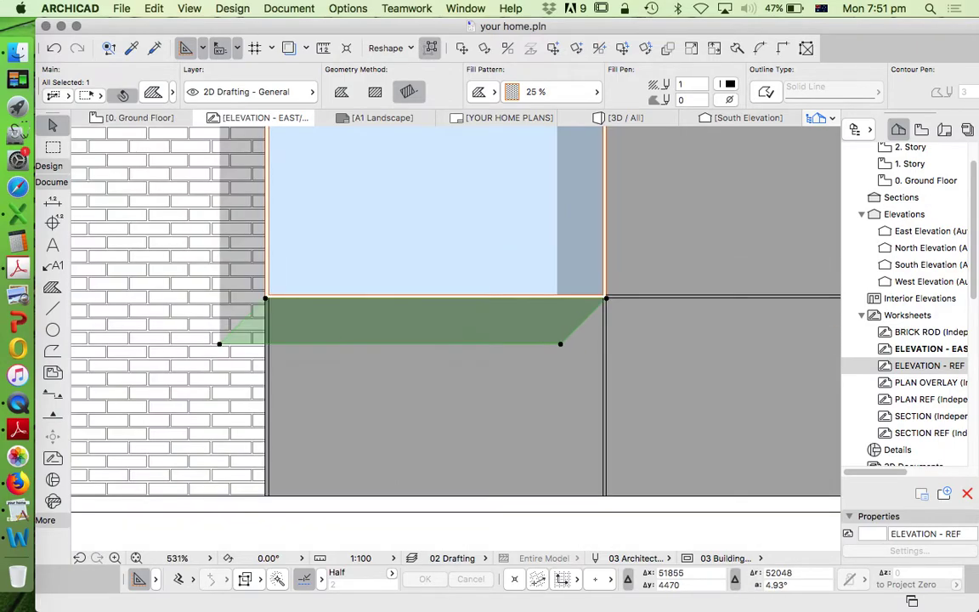
{"action": "key", "text": "Escape"}
{"action": "key", "text": "Escape"}
Examine the window, brickwork and door shadows on the elevation against the sun-direction marker
{"action": "scroll", "coordinate": [383, 342], "scroll_direction": "down", "scroll_amount": 5}
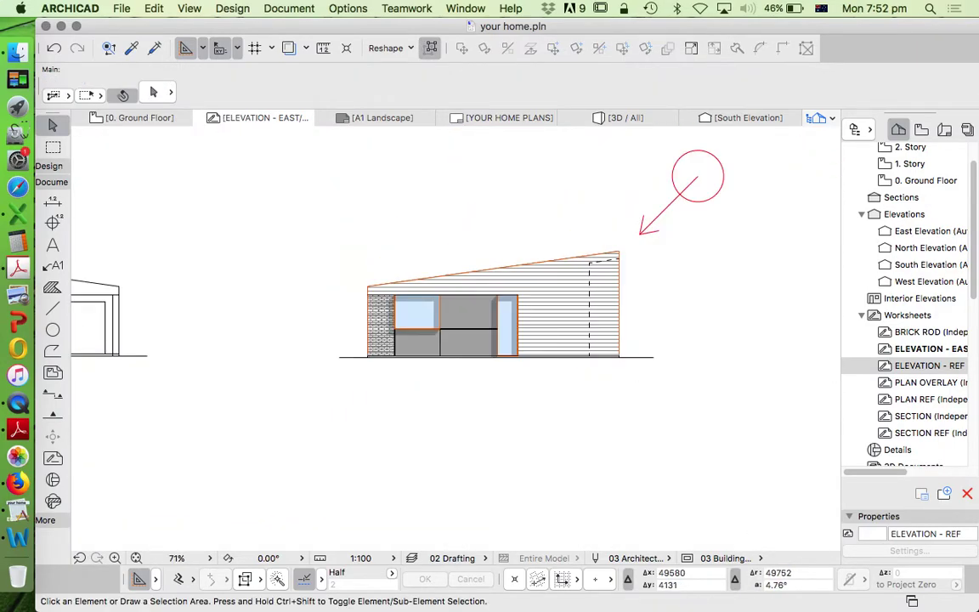
{"action": "scroll", "coordinate": [387, 326], "scroll_direction": "up", "scroll_amount": 5}
{"action": "scroll", "coordinate": [343, 283], "scroll_direction": "down", "scroll_amount": 1}
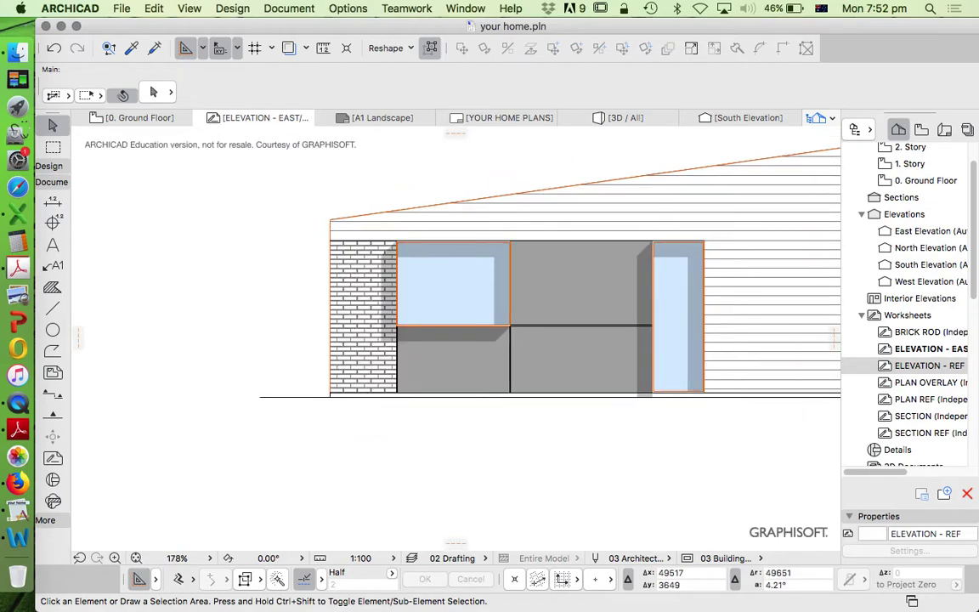
{"action": "scroll", "coordinate": [437, 359], "scroll_direction": "down", "scroll_amount": 3}
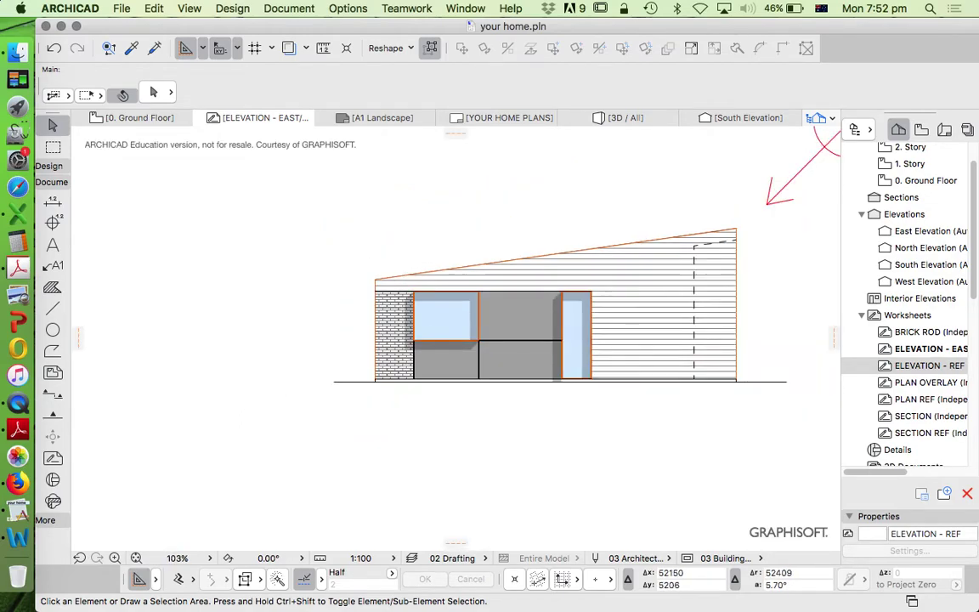
{"action": "scroll", "coordinate": [497, 357], "scroll_direction": "up", "scroll_amount": 2}
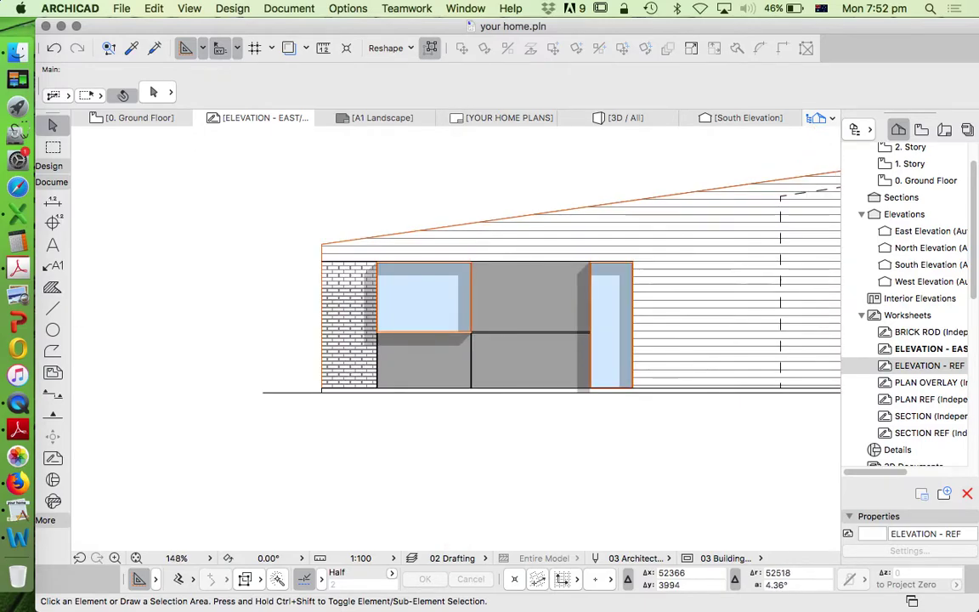
{"action": "scroll", "coordinate": [406, 328], "scroll_direction": "up", "scroll_amount": 1}
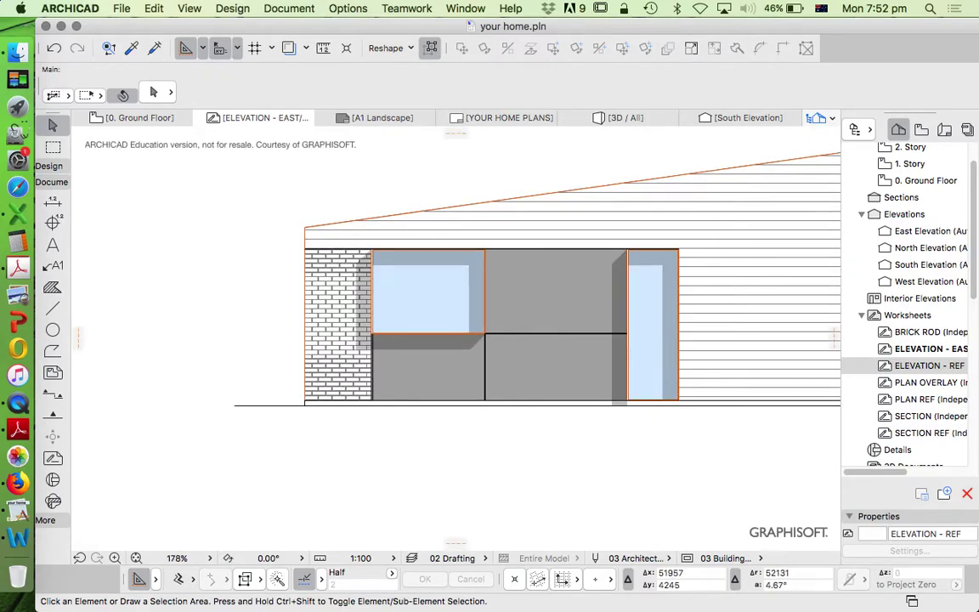
{"action": "scroll", "coordinate": [487, 351], "scroll_direction": "down", "scroll_amount": 2}
{"action": "scroll", "coordinate": [421, 390], "scroll_direction": "up", "scroll_amount": 2}
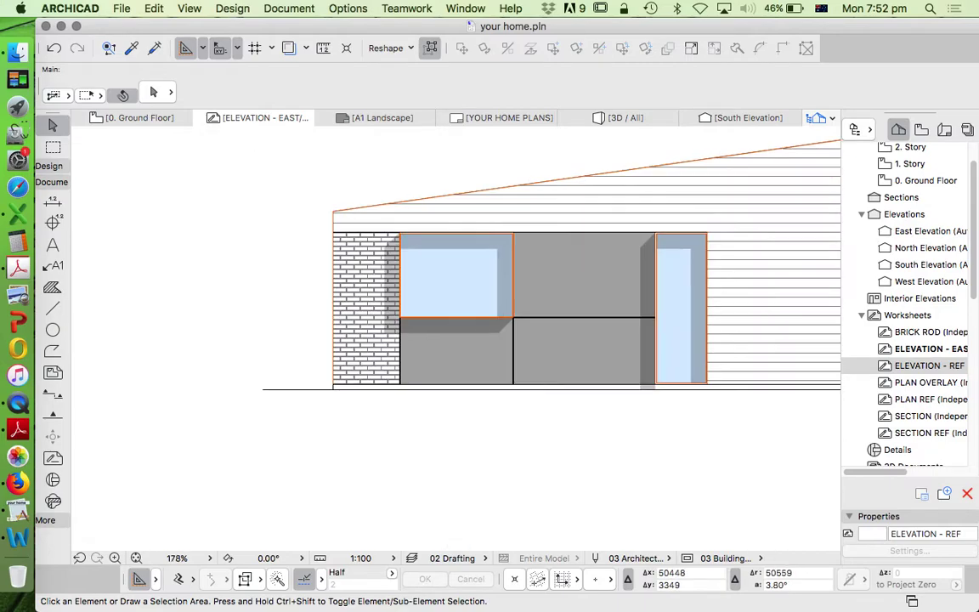
{"action": "scroll", "coordinate": [414, 353], "scroll_direction": "down", "scroll_amount": 3}
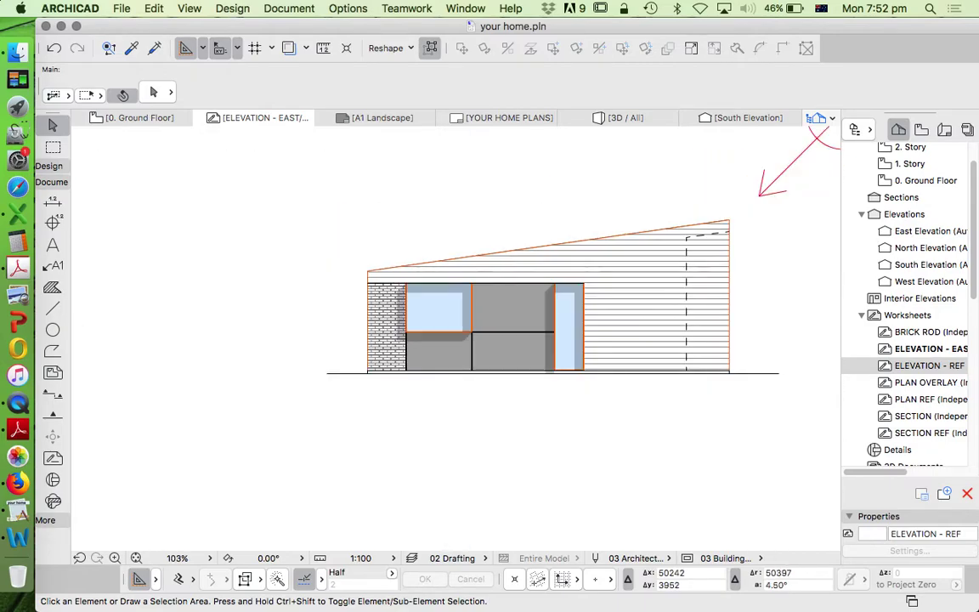
{"action": "scroll", "coordinate": [566, 306], "scroll_direction": "up", "scroll_amount": 3}
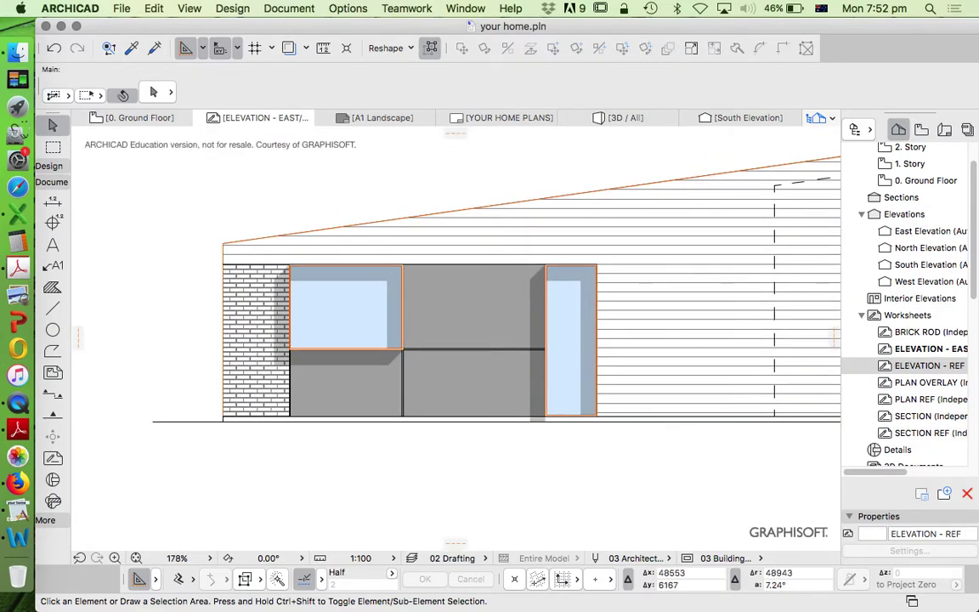
{"action": "left_click", "coordinate": [53, 308]}
{"action": "scroll", "coordinate": [331, 309], "scroll_direction": "down", "scroll_amount": 3}
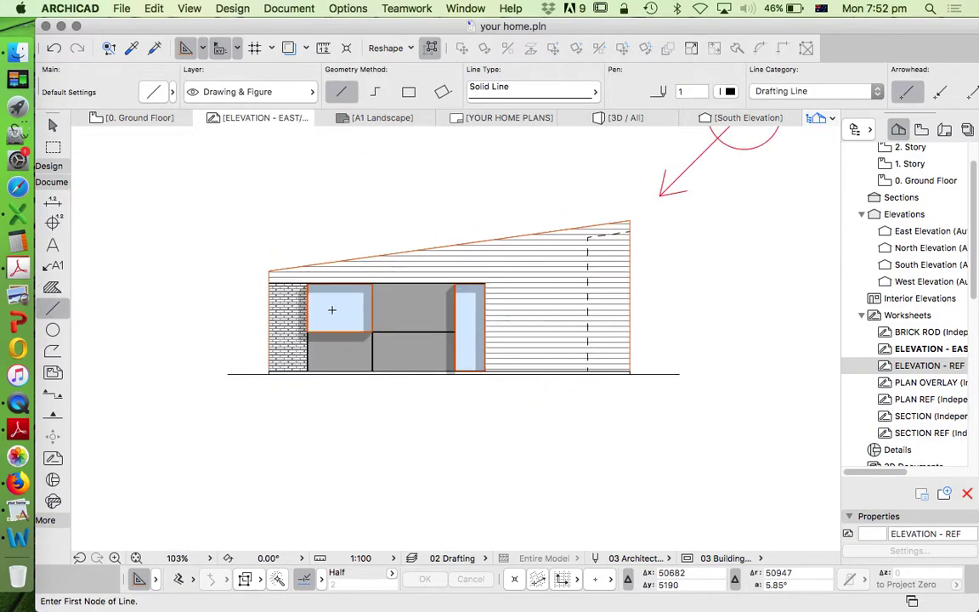
{"action": "scroll", "coordinate": [575, 318], "scroll_direction": "down", "scroll_amount": 2}
{"action": "scroll", "coordinate": [636, 337], "scroll_direction": "down", "scroll_amount": 2}
{"action": "scroll", "coordinate": [537, 313], "scroll_direction": "up", "scroll_amount": 4}
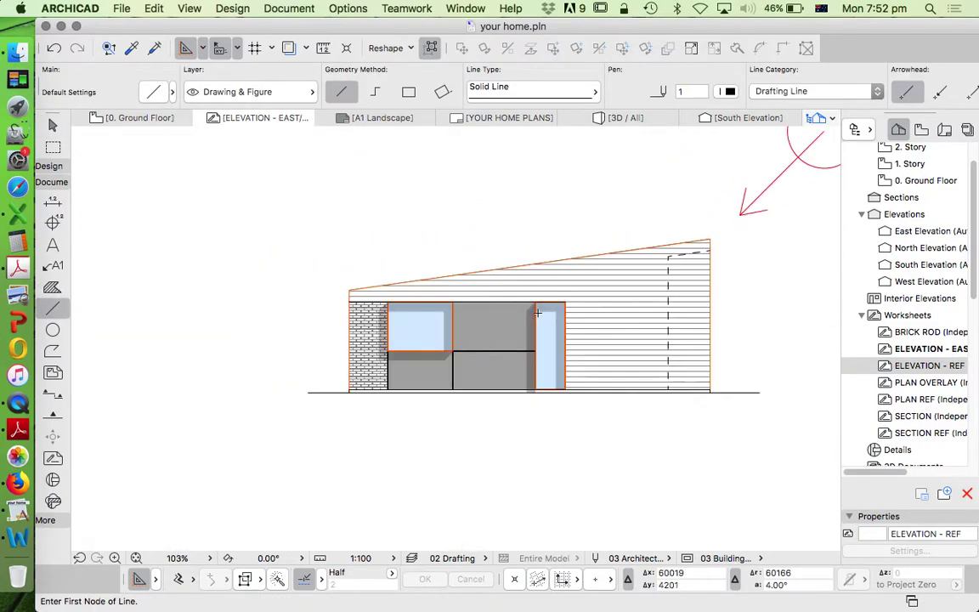
{"action": "scroll", "coordinate": [529, 289], "scroll_direction": "up", "scroll_amount": 2}
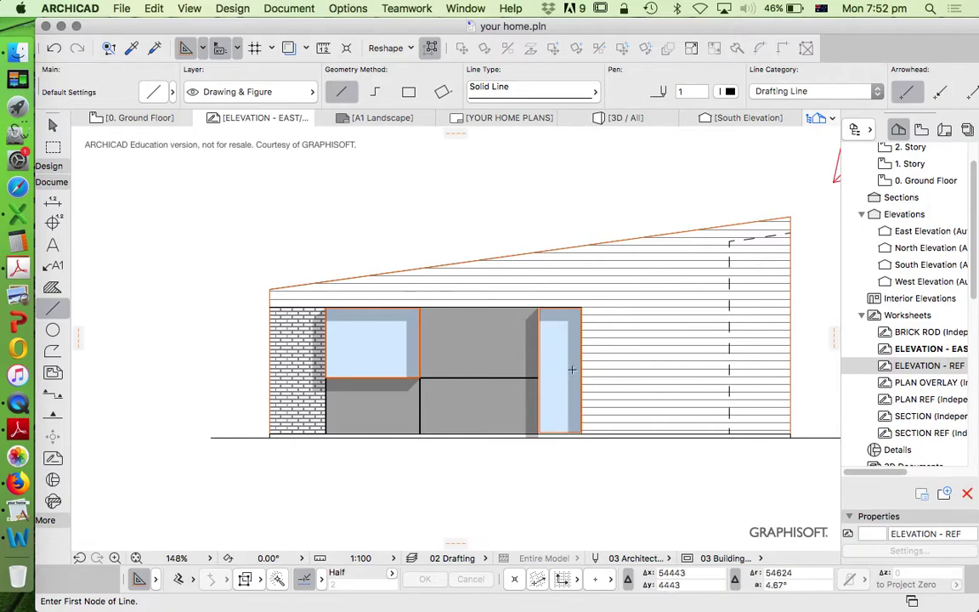
{"action": "scroll", "coordinate": [490, 353], "scroll_direction": "down", "scroll_amount": 2}
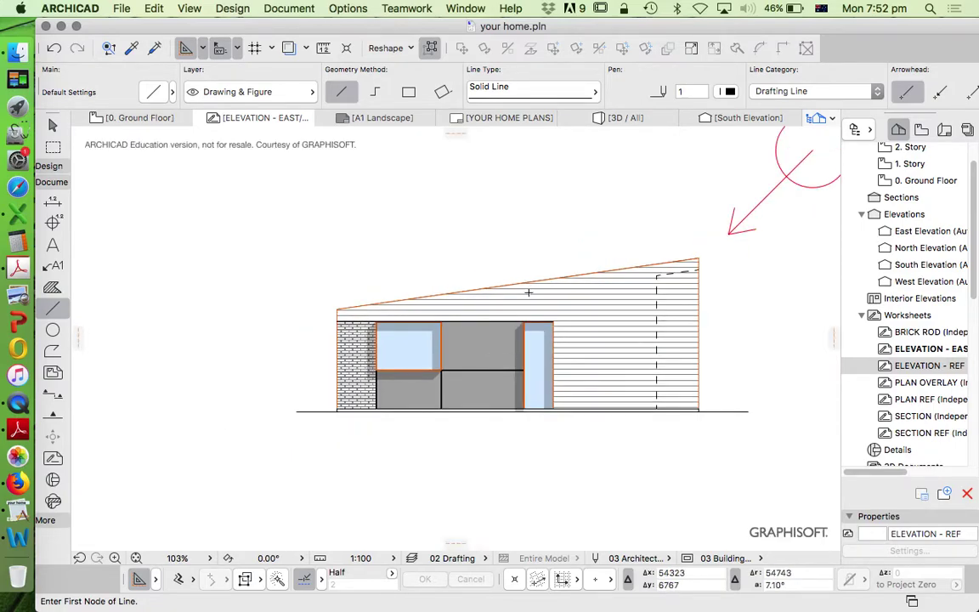
{"action": "scroll", "coordinate": [446, 347], "scroll_direction": "up", "scroll_amount": 2}
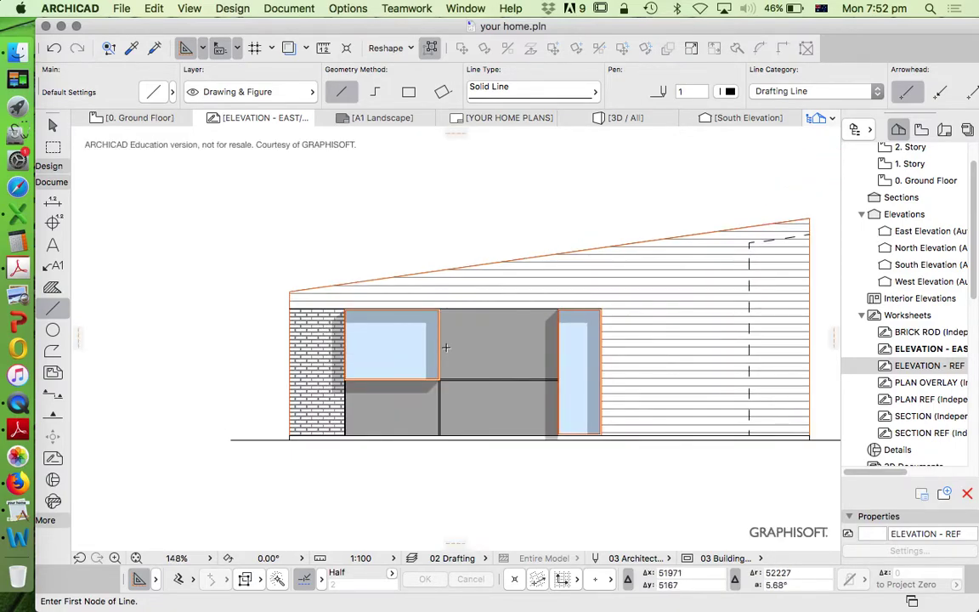
{"action": "scroll", "coordinate": [446, 346], "scroll_direction": "down", "scroll_amount": 1}
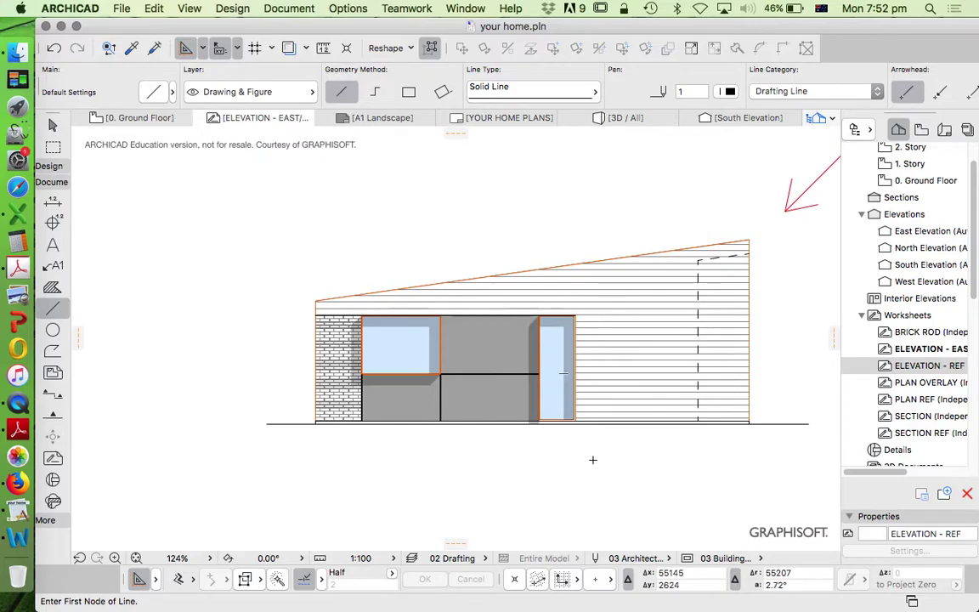
{"action": "key", "text": "Escape"}
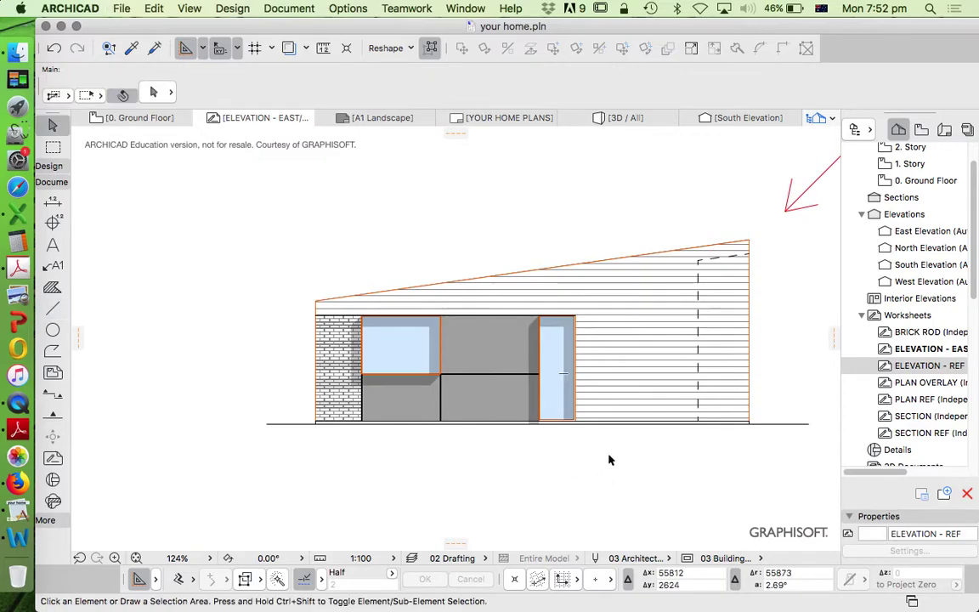